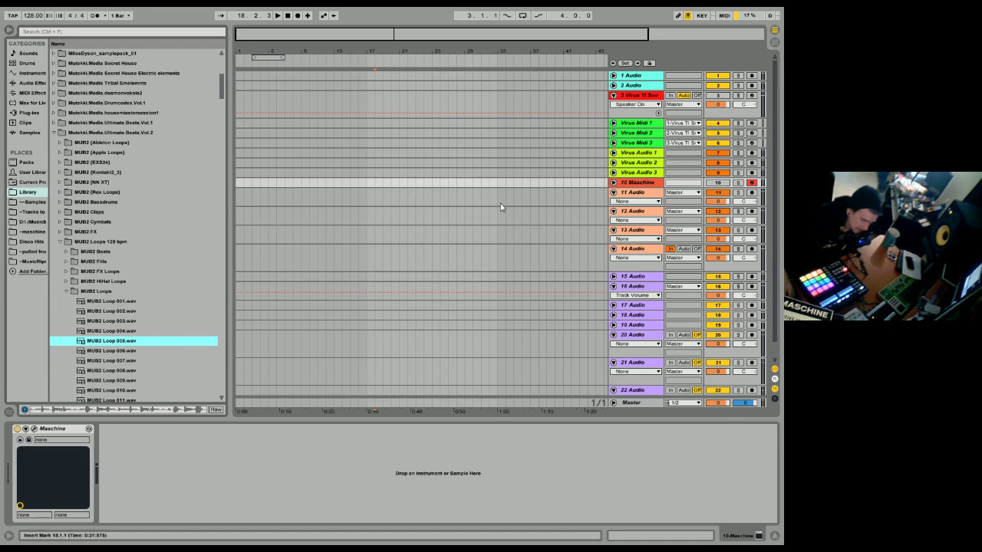
Record a take onto the 11 Audio track starting at bar 17, stopping around bar 22.
{"action": "left_click", "coordinate": [423, 204]}
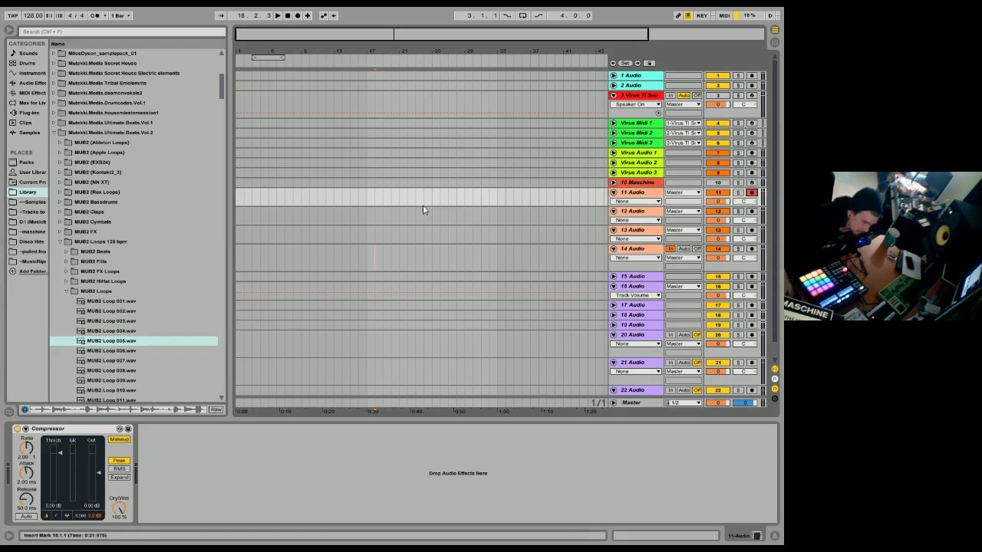
{"action": "left_click", "coordinate": [365, 203]}
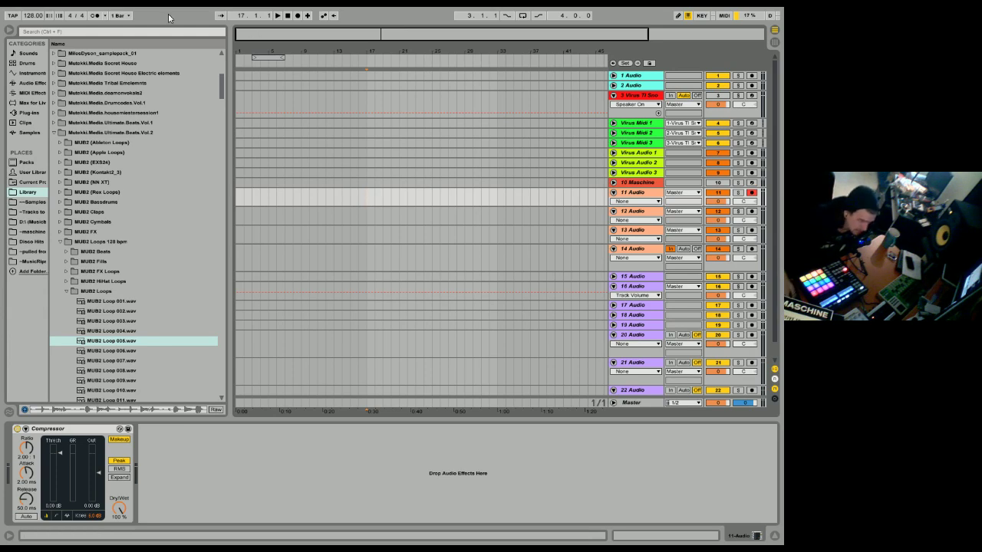
{"action": "left_click", "coordinate": [299, 15]}
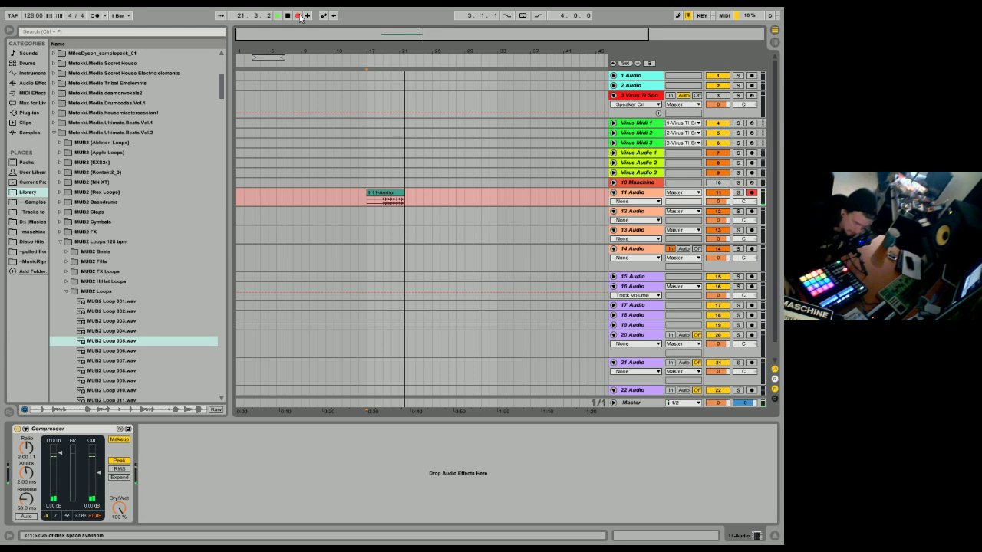
{"action": "left_click", "coordinate": [298, 15]}
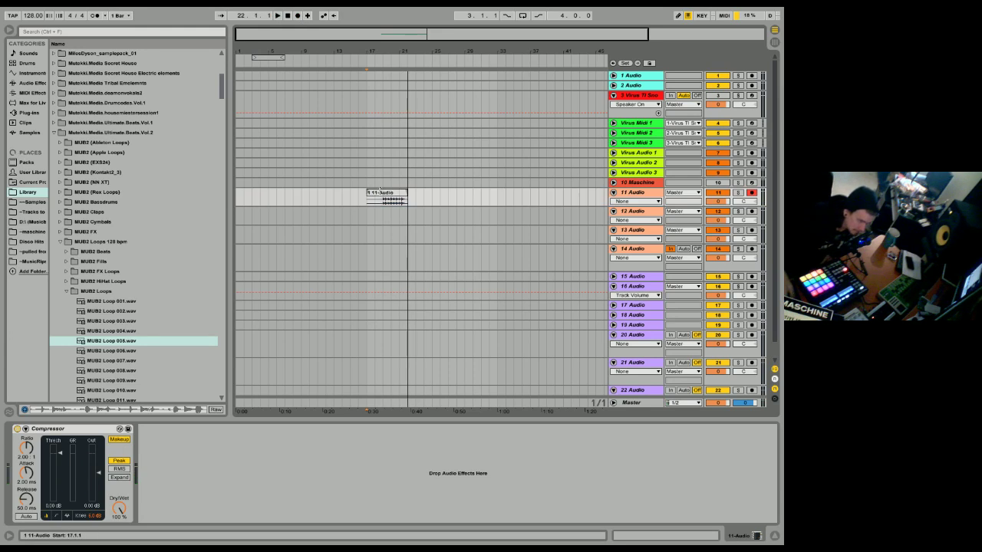
Trim the silent start off the recorded clip and move it to the 15 Audio track at bar 17.
{"action": "left_click", "coordinate": [379, 193]}
{"action": "left_click_drag", "start_coordinate": [387, 195], "coordinate": [376, 278]}
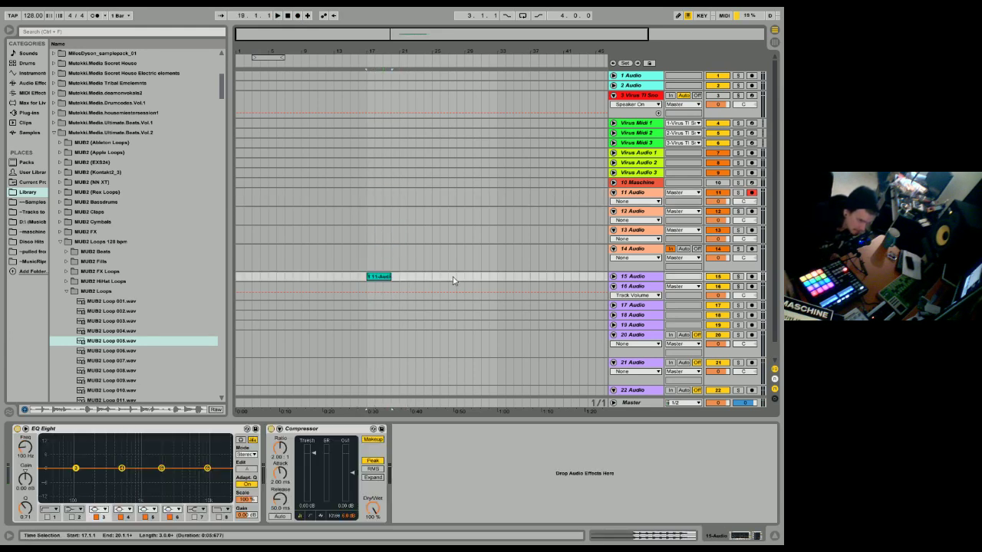
Record a second take onto the 11 Audio track from bar 24 and move the clip to 16 Audio at bar 17.
{"action": "left_click", "coordinate": [422, 198]}
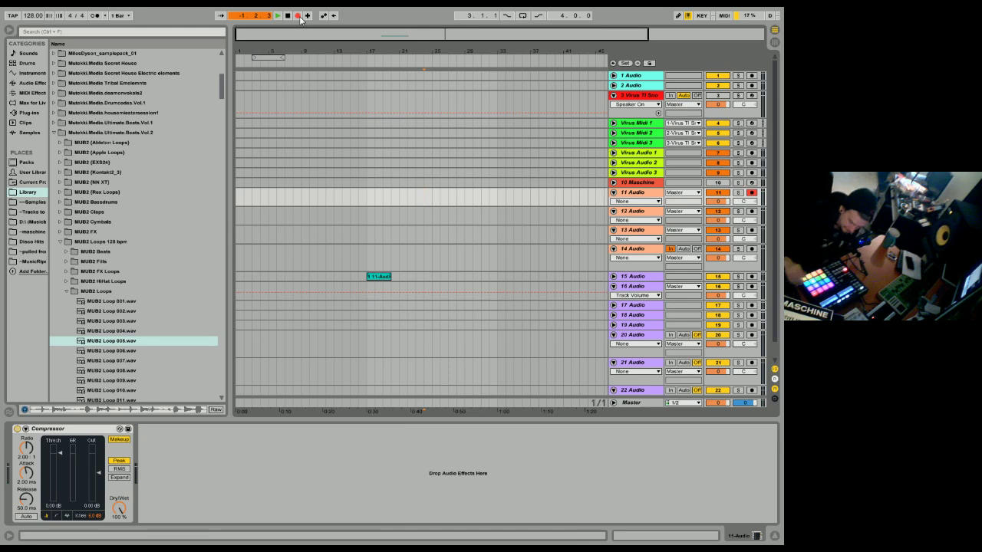
{"action": "left_click", "coordinate": [298, 16]}
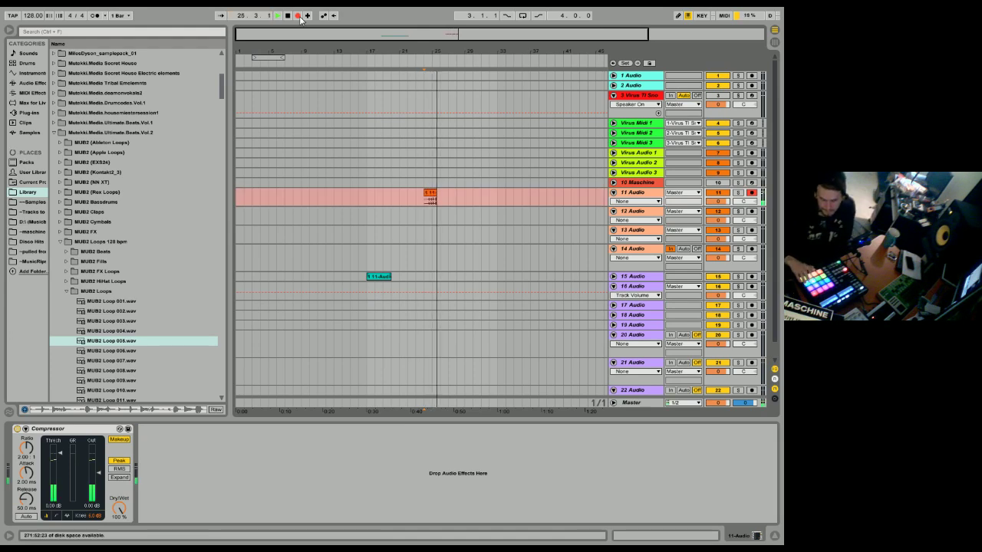
{"action": "key", "text": "space"}
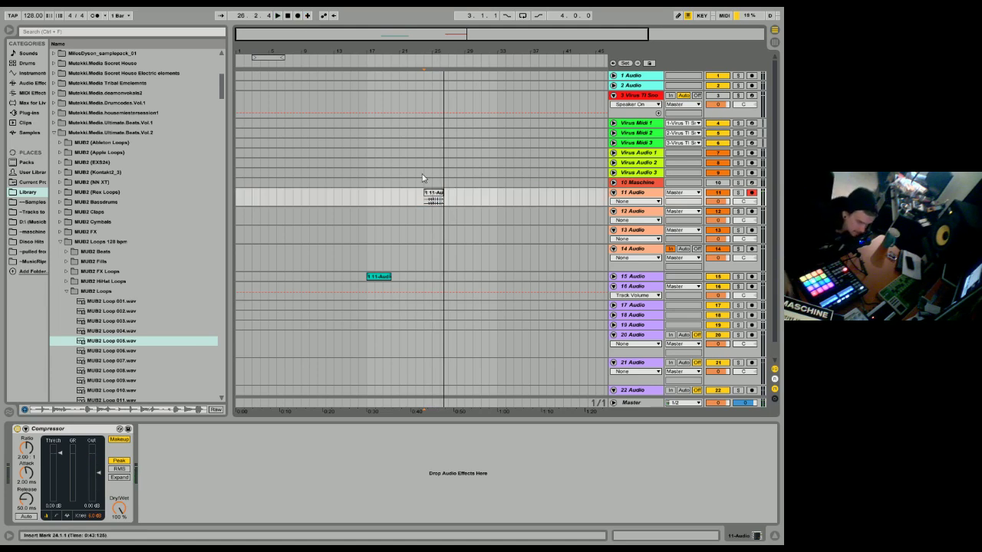
{"action": "left_click_drag", "start_coordinate": [431, 198], "coordinate": [377, 288]}
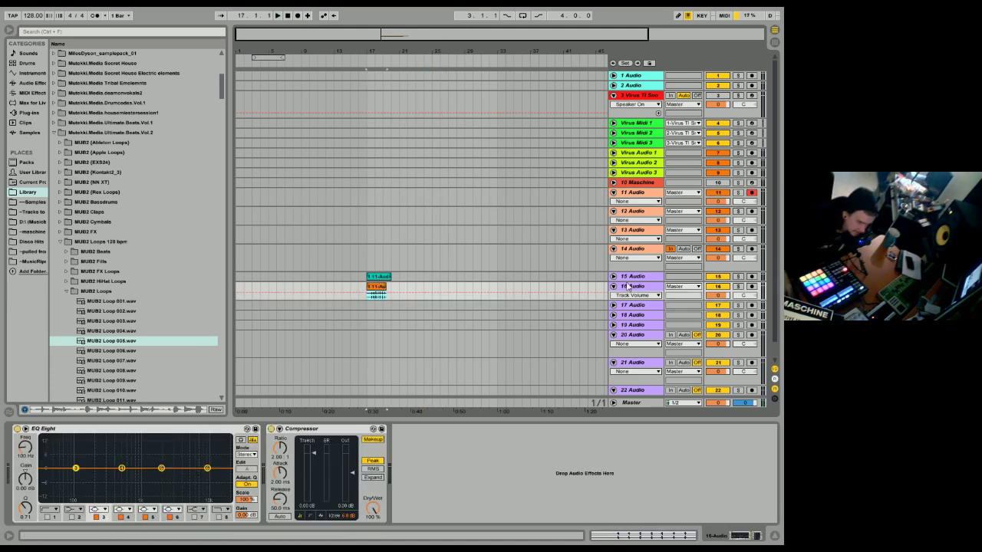
Enlarge and solo the 15 Audio track, and listen to its clip from bar 17.
{"action": "left_click_drag", "start_coordinate": [629, 281], "coordinate": [628, 308]}
{"action": "left_click_drag", "start_coordinate": [375, 51], "coordinate": [375, 99]}
{"action": "left_click", "coordinate": [739, 277]}
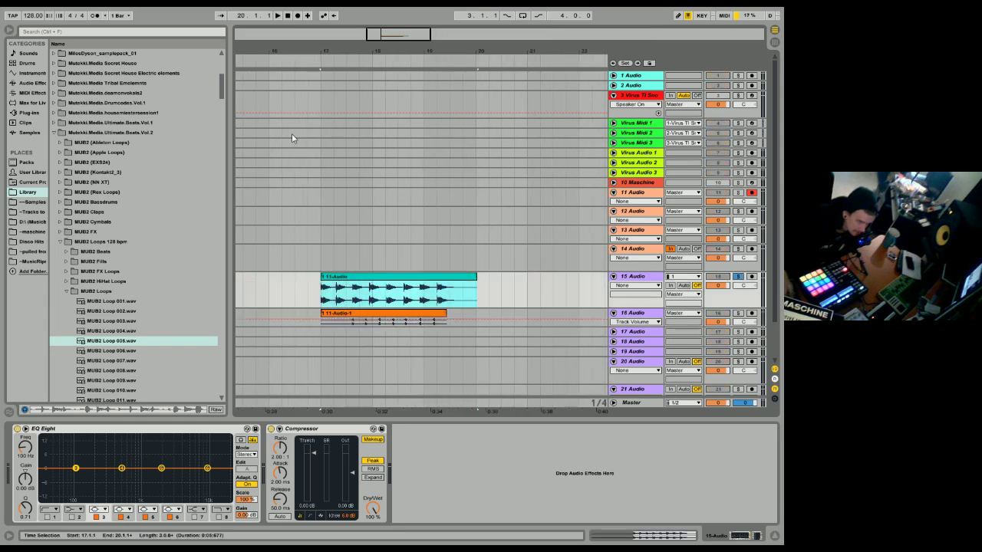
{"action": "left_click", "coordinate": [277, 16]}
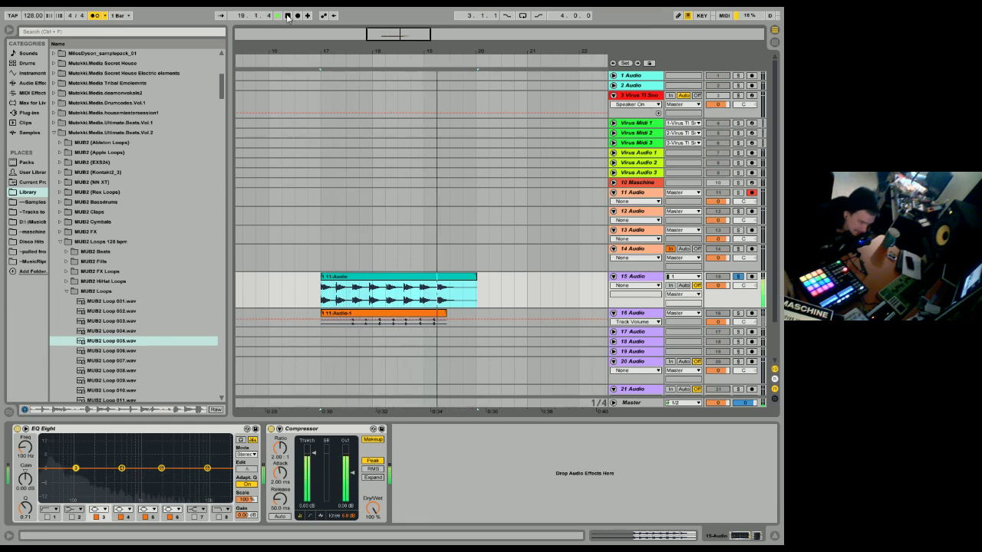
{"action": "left_click", "coordinate": [287, 15]}
Shorten the clip on 15 Audio to two bars so it ends at bar 19.
{"action": "left_click_drag", "start_coordinate": [473, 281], "coordinate": [421, 287]}
{"action": "left_click", "coordinate": [392, 270]}
{"action": "left_click", "coordinate": [391, 278]}
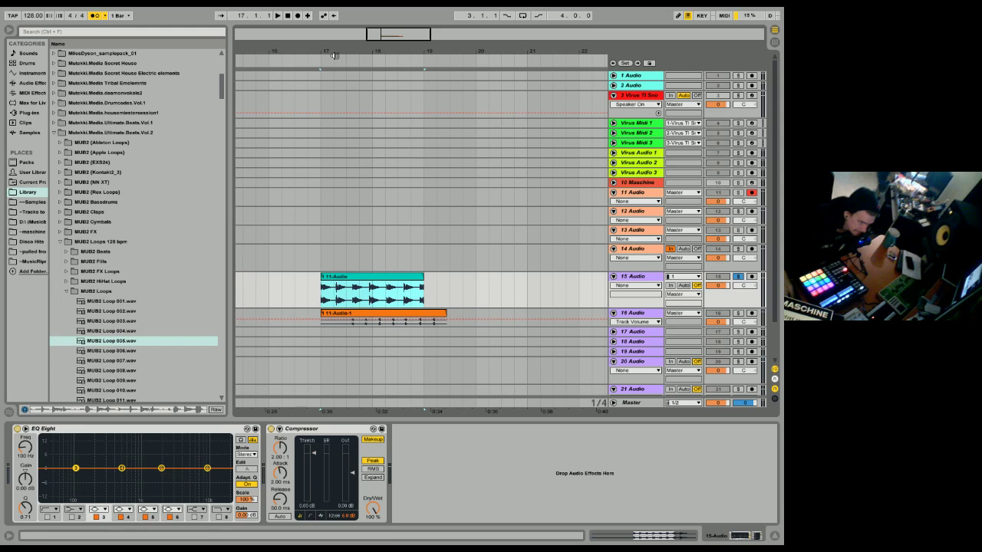
Set the arrangement's fixed grid to 1/4.
{"action": "left_click_drag", "start_coordinate": [337, 51], "coordinate": [325, 113]}
{"action": "left_click", "coordinate": [319, 258]}
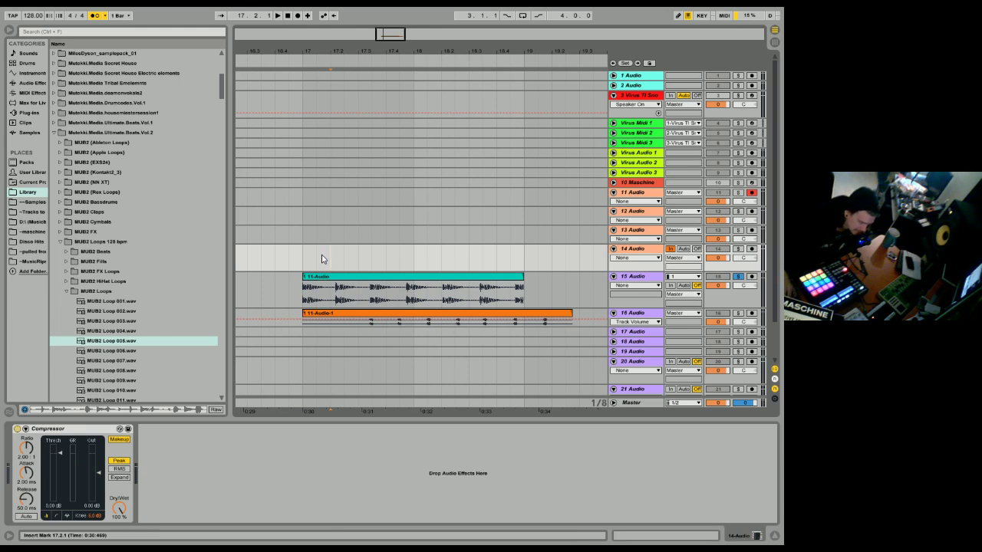
{"action": "right_click", "coordinate": [323, 260]}
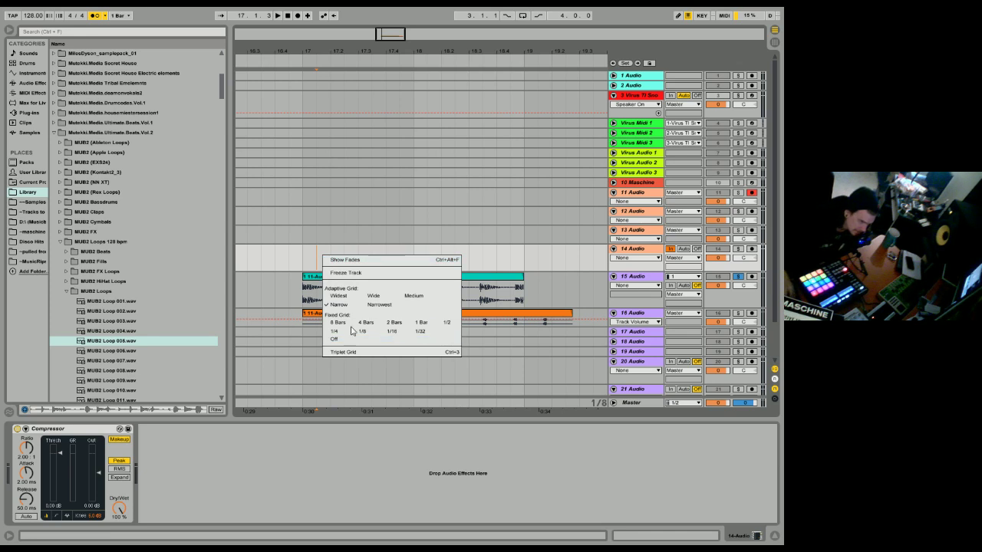
{"action": "right_click", "coordinate": [311, 258]}
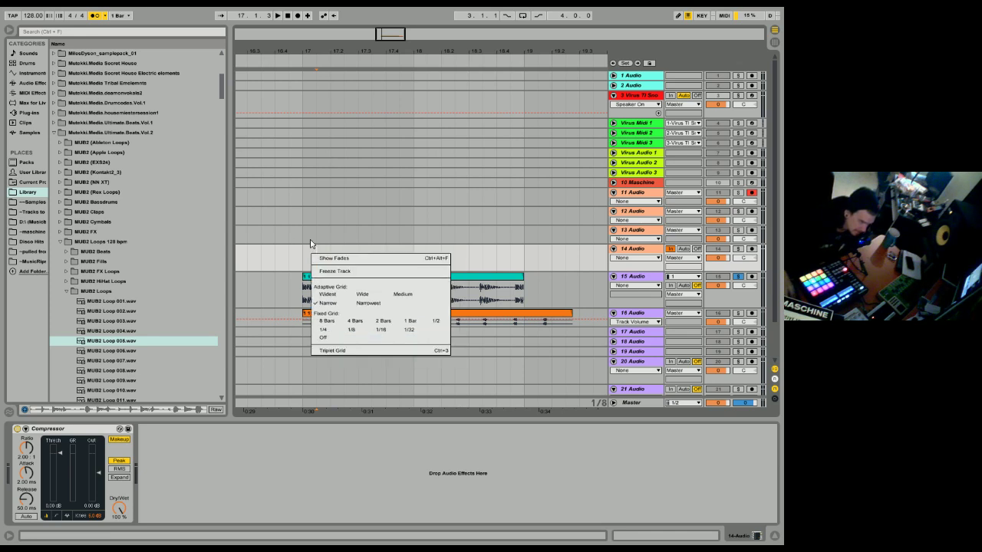
{"action": "left_click", "coordinate": [329, 332]}
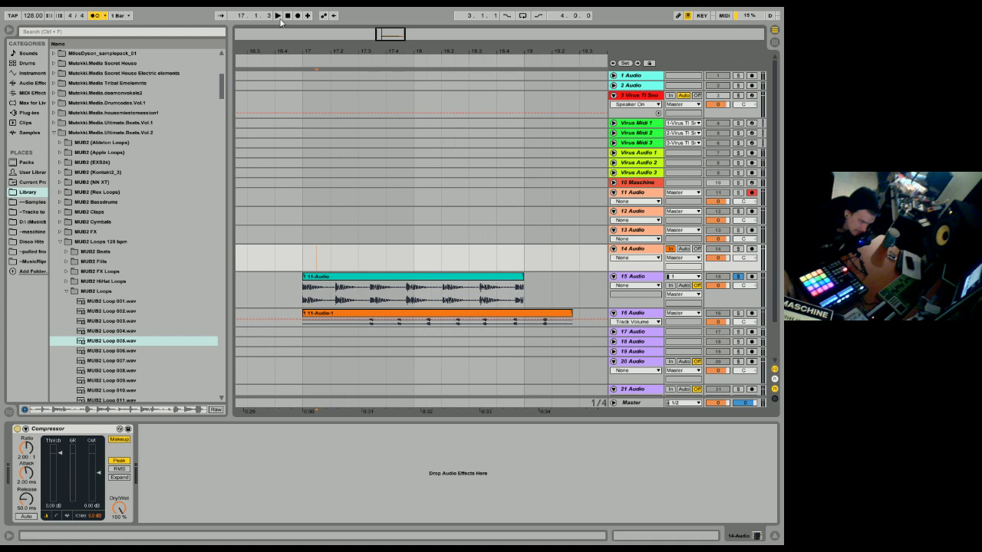
Open the 15 Audio clip's sample and set 1.1.1 at the start of its first hit.
{"action": "left_click_drag", "start_coordinate": [311, 48], "coordinate": [312, 69]}
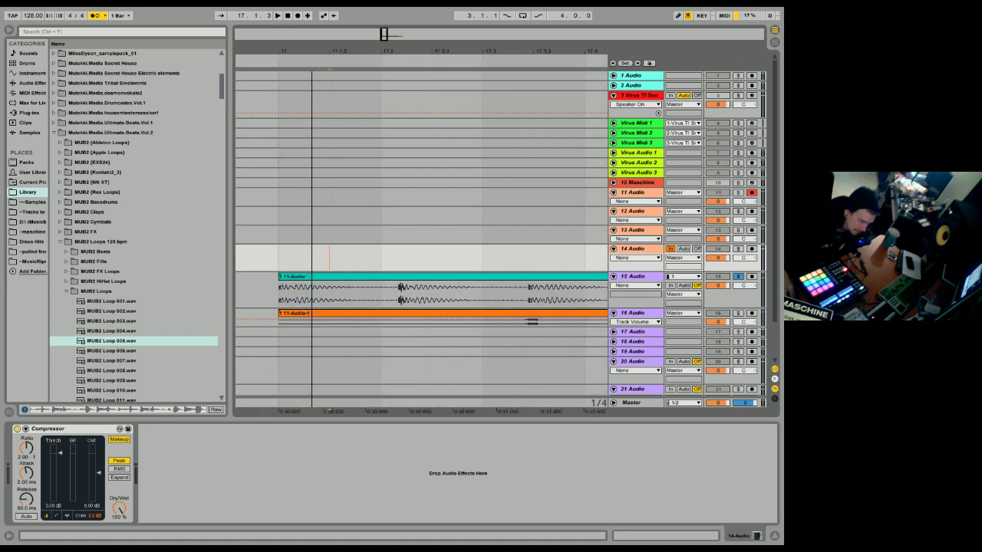
{"action": "left_click", "coordinate": [350, 277]}
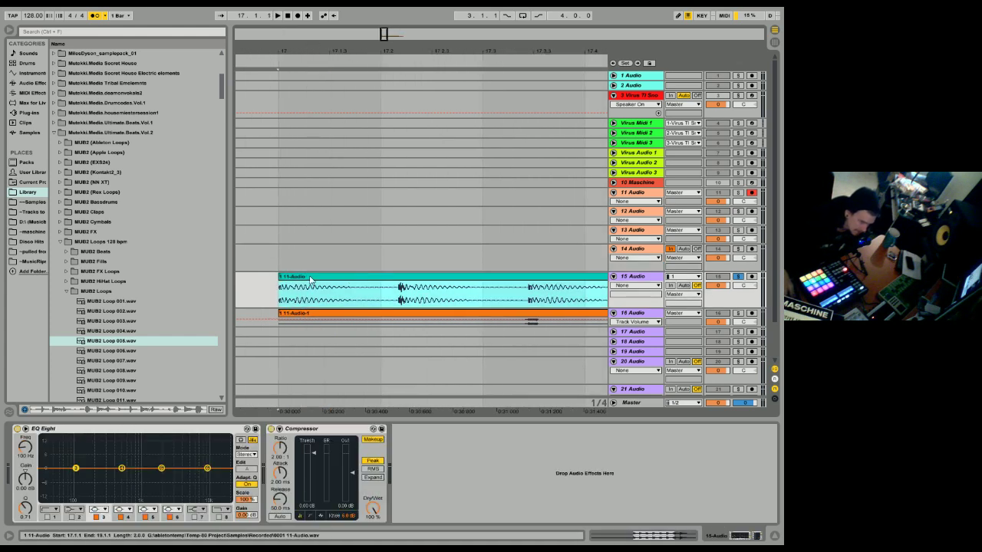
{"action": "double_click", "coordinate": [311, 279]}
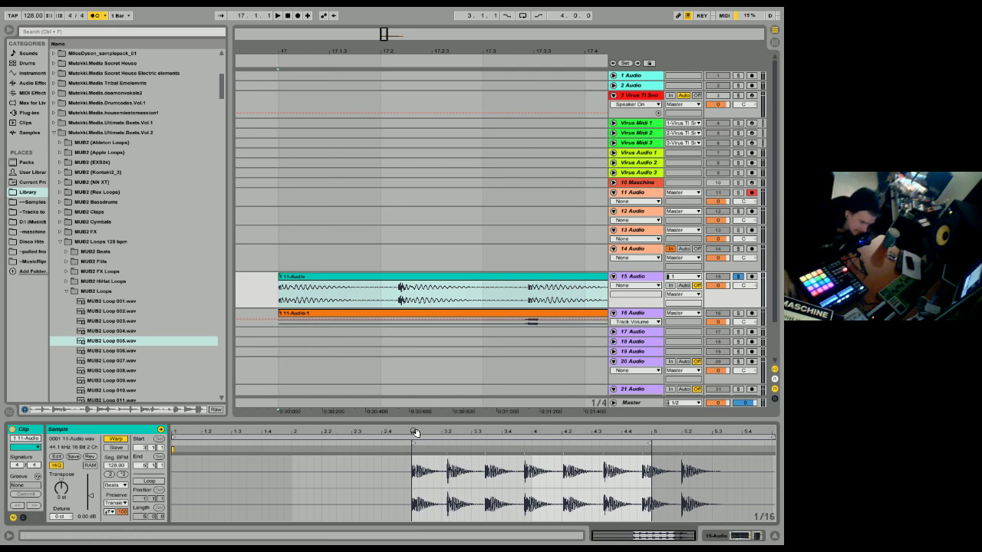
{"action": "mouse_move", "coordinate": [414, 434]}
{"action": "left_mouse_down"}
{"action": "mouse_move", "coordinate": [361, 445]}
{"action": "mouse_move", "coordinate": [361, 432]}
{"action": "mouse_move", "coordinate": [337, 446]}
{"action": "mouse_move", "coordinate": [351, 446]}
{"action": "left_mouse_up"}
{"action": "left_click", "coordinate": [351, 451]}
{"action": "right_click", "coordinate": [353, 443]}
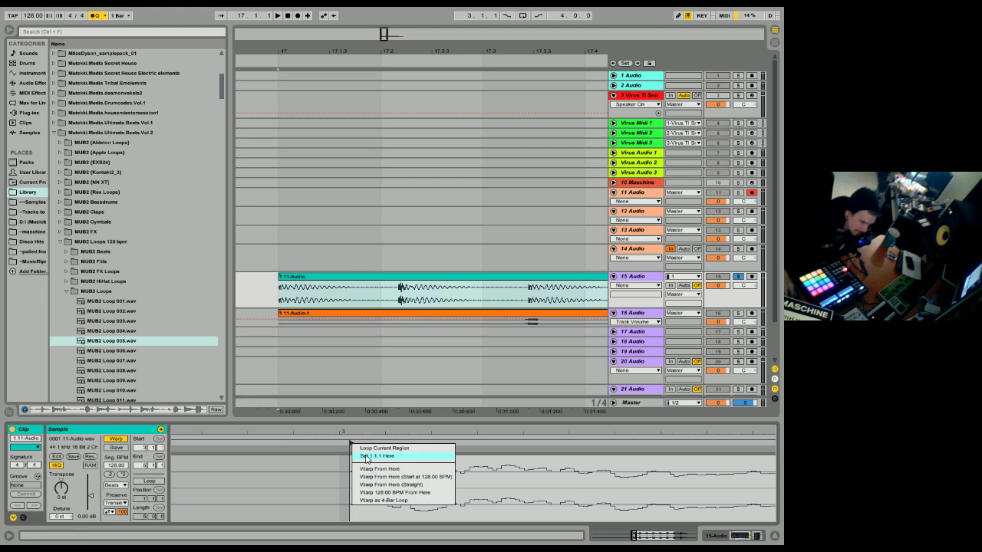
{"action": "left_click", "coordinate": [366, 457]}
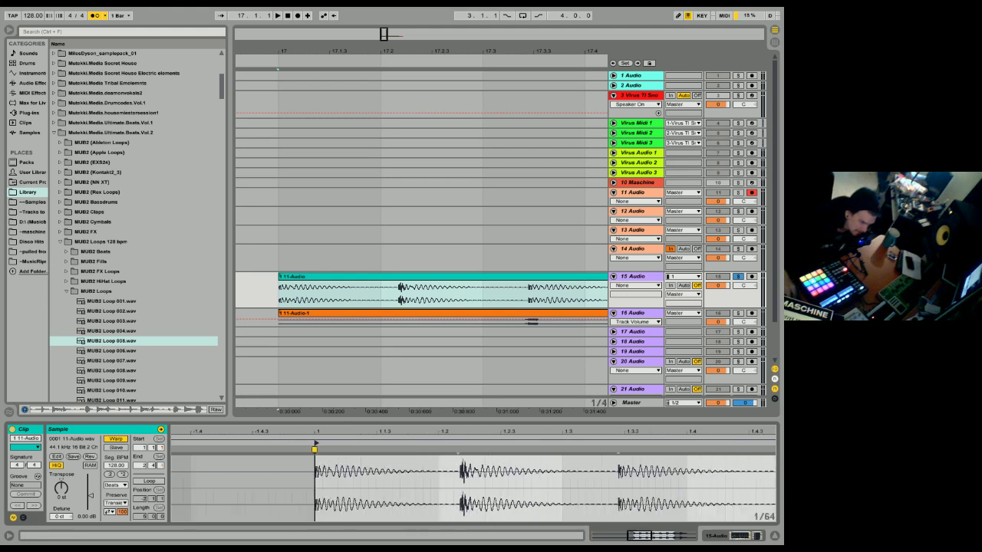
Add a warp marker on the second hit and align it to beat 1.2.
{"action": "left_click_drag", "start_coordinate": [255, 431], "coordinate": [249, 428]}
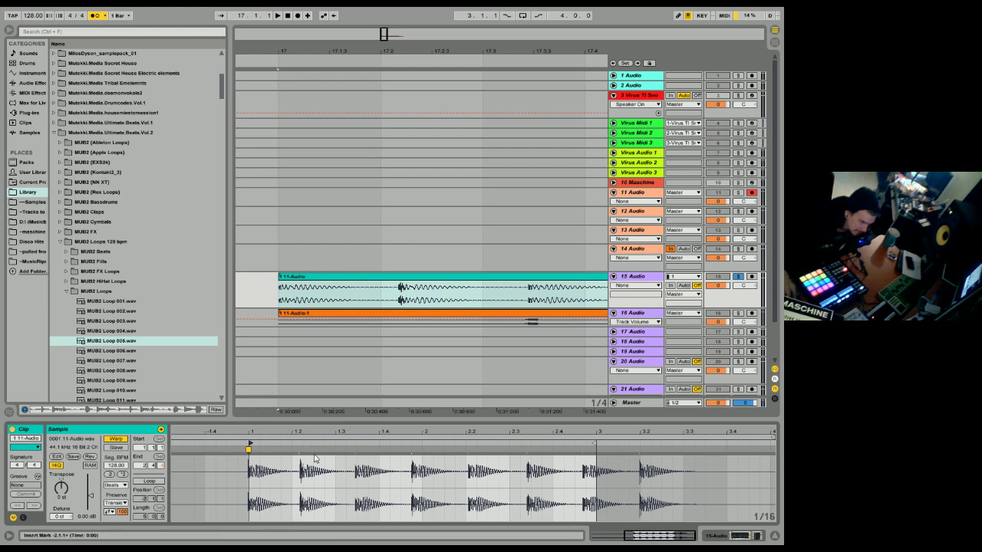
{"action": "mouse_move", "coordinate": [300, 432]}
{"action": "left_mouse_down"}
{"action": "mouse_move", "coordinate": [363, 434]}
{"action": "mouse_move", "coordinate": [352, 446]}
{"action": "mouse_move", "coordinate": [384, 450]}
{"action": "mouse_move", "coordinate": [277, 450]}
{"action": "mouse_move", "coordinate": [346, 434]}
{"action": "left_mouse_up"}
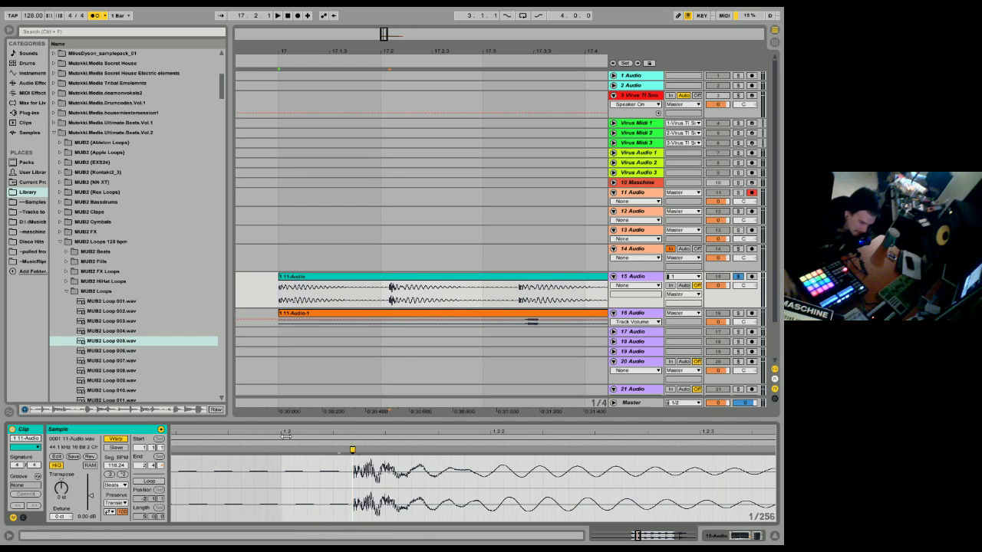
{"action": "left_click_drag", "start_coordinate": [352, 450], "coordinate": [283, 459]}
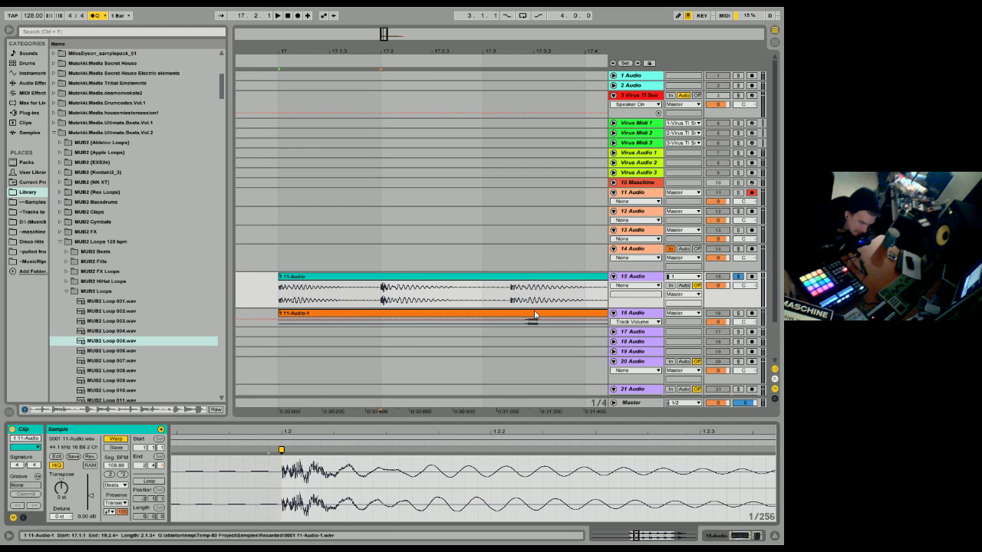
Add a warp marker on the third hit of the clip and align it to beat 1.3.
{"action": "left_click", "coordinate": [536, 276]}
{"action": "left_click_drag", "start_coordinate": [489, 430], "coordinate": [284, 398]}
{"action": "mouse_move", "coordinate": [432, 451]}
{"action": "left_mouse_down"}
{"action": "mouse_move", "coordinate": [323, 475]}
{"action": "mouse_move", "coordinate": [335, 492]}
{"action": "left_mouse_up"}
{"action": "left_click", "coordinate": [355, 454]}
{"action": "mouse_move", "coordinate": [357, 455]}
{"action": "left_mouse_down"}
{"action": "mouse_move", "coordinate": [266, 429]}
{"action": "mouse_move", "coordinate": [221, 431]}
{"action": "left_mouse_up"}
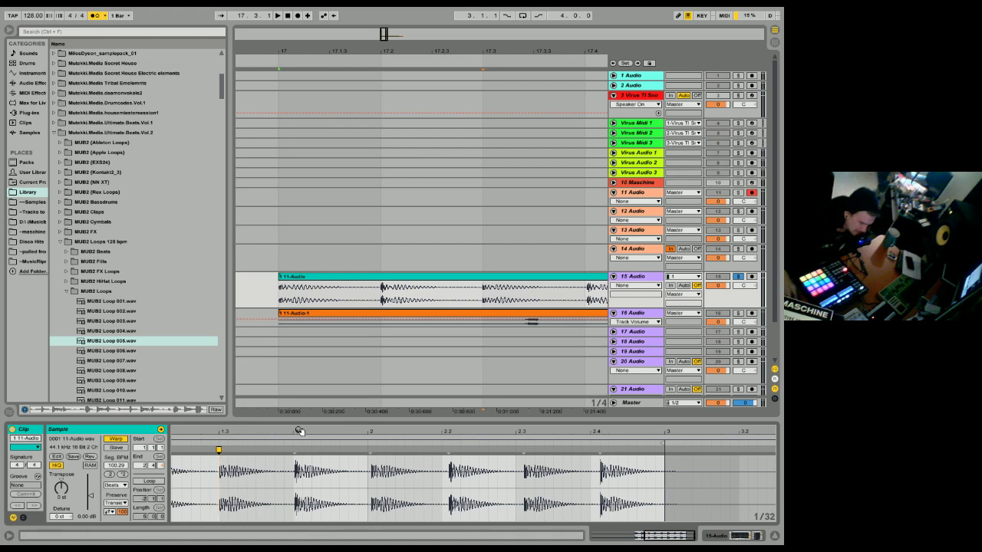
Warp the fourth and fifth hits of the clip onto beats 1.4 and 2.1.
{"action": "left_click_drag", "start_coordinate": [299, 431], "coordinate": [310, 475]}
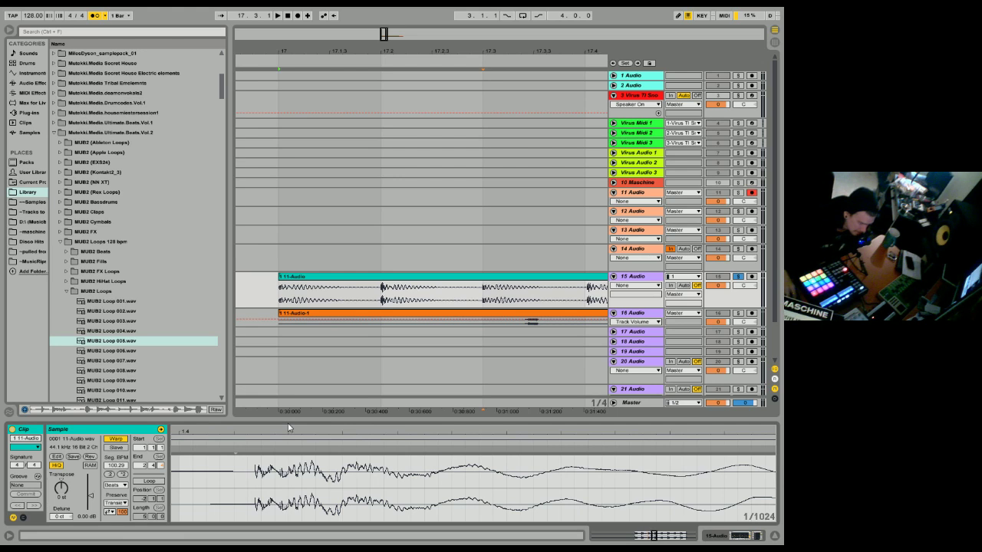
{"action": "mouse_move", "coordinate": [255, 429]}
{"action": "left_mouse_down"}
{"action": "mouse_move", "coordinate": [393, 441]}
{"action": "mouse_move", "coordinate": [226, 451]}
{"action": "mouse_move", "coordinate": [186, 438]}
{"action": "mouse_move", "coordinate": [443, 434]}
{"action": "mouse_move", "coordinate": [494, 449]}
{"action": "mouse_move", "coordinate": [483, 490]}
{"action": "left_mouse_up"}
{"action": "double_click", "coordinate": [392, 450]}
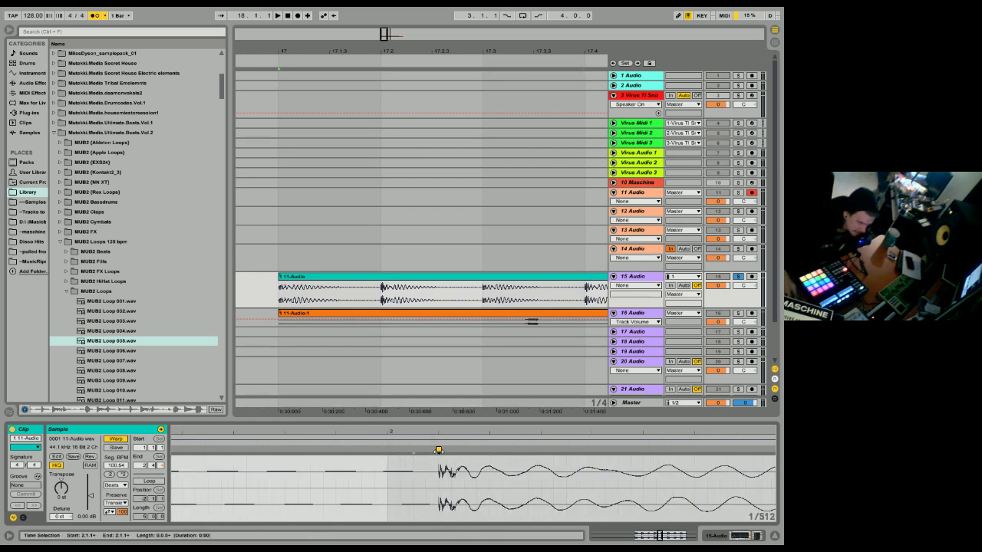
{"action": "left_click_drag", "start_coordinate": [439, 451], "coordinate": [362, 451]}
Set the project tempo to 125 BPM.
{"action": "left_click_drag", "start_coordinate": [416, 433], "coordinate": [546, 468]}
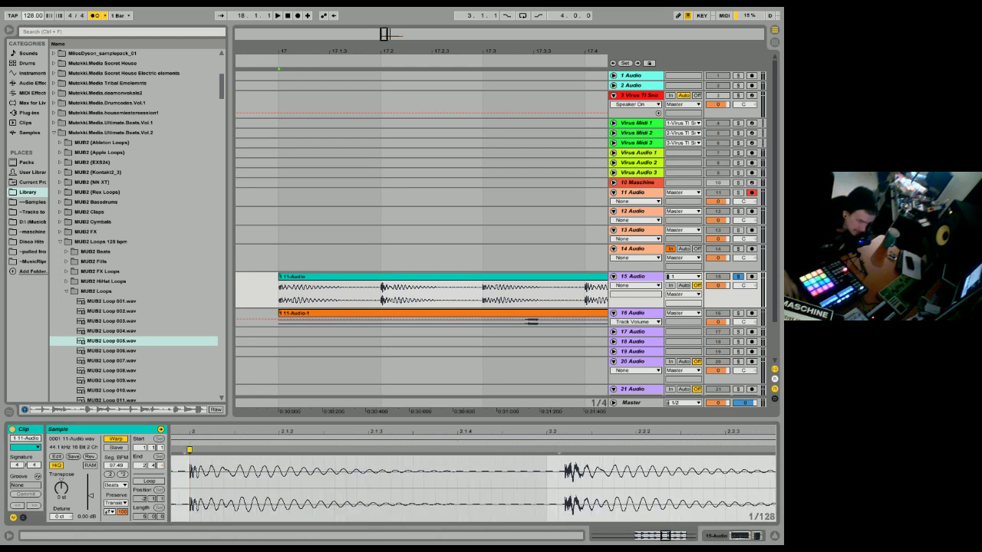
{"action": "left_click_drag", "start_coordinate": [33, 15], "coordinate": [33, 20]}
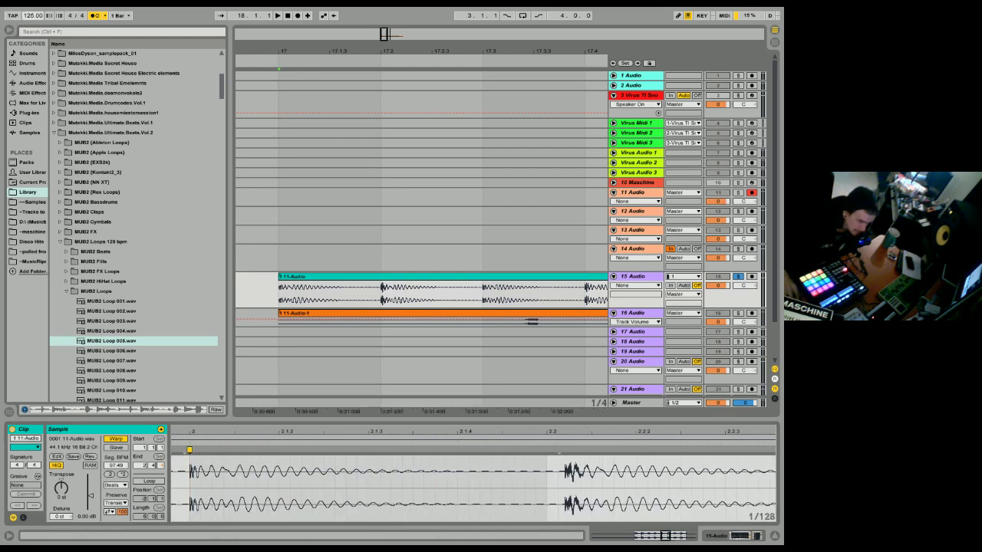
Warp the last three hits of the clip onto beats 2.2, 2.3 and 2.4.
{"action": "double_click", "coordinate": [564, 451]}
{"action": "mouse_move", "coordinate": [564, 450]}
{"action": "left_mouse_down"}
{"action": "mouse_move", "coordinate": [463, 432]}
{"action": "mouse_move", "coordinate": [507, 470]}
{"action": "mouse_move", "coordinate": [467, 450]}
{"action": "left_mouse_up"}
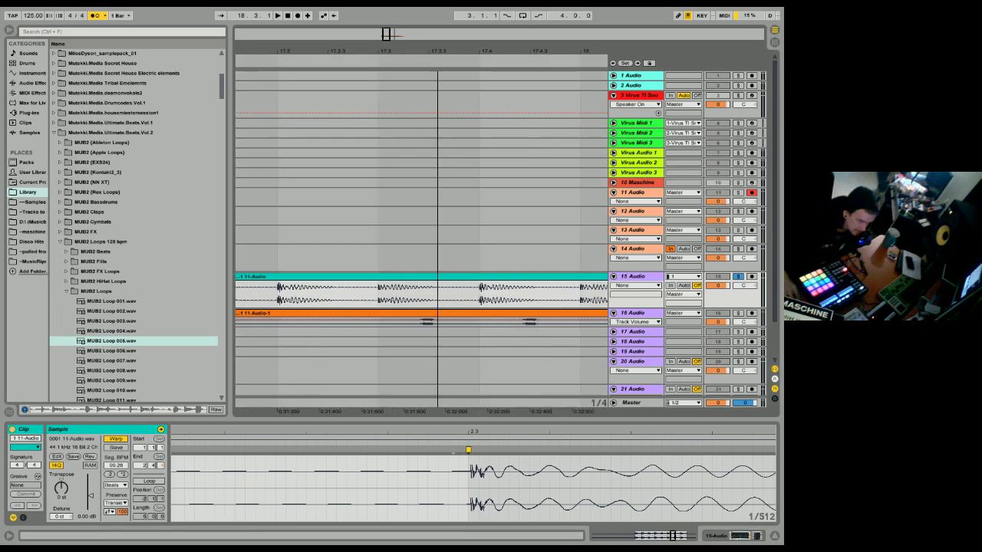
{"action": "left_click_drag", "start_coordinate": [283, 51], "coordinate": [330, 73]}
{"action": "left_click_drag", "start_coordinate": [634, 431], "coordinate": [383, 410]}
{"action": "mouse_move", "coordinate": [629, 456]}
{"action": "left_mouse_down"}
{"action": "mouse_move", "coordinate": [516, 434]}
{"action": "mouse_move", "coordinate": [509, 472]}
{"action": "mouse_move", "coordinate": [453, 449]}
{"action": "left_mouse_up"}
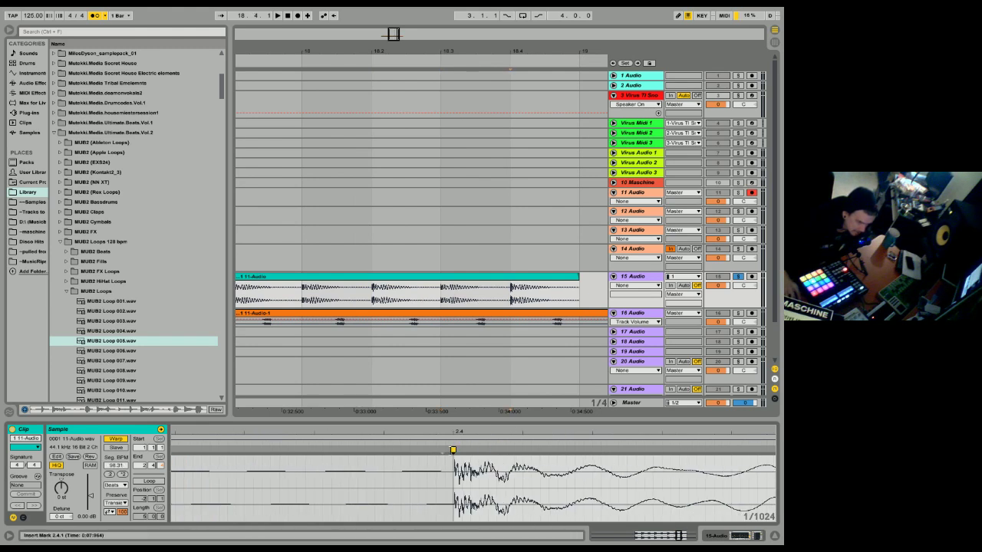
Select the warped clip on 15 Audio and play it back to check its timing.
{"action": "left_click", "coordinate": [443, 72]}
{"action": "left_click_drag", "start_coordinate": [443, 52], "coordinate": [443, 15]}
{"action": "left_click", "coordinate": [413, 277]}
{"action": "key", "text": "space"}
{"action": "key", "text": "space"}
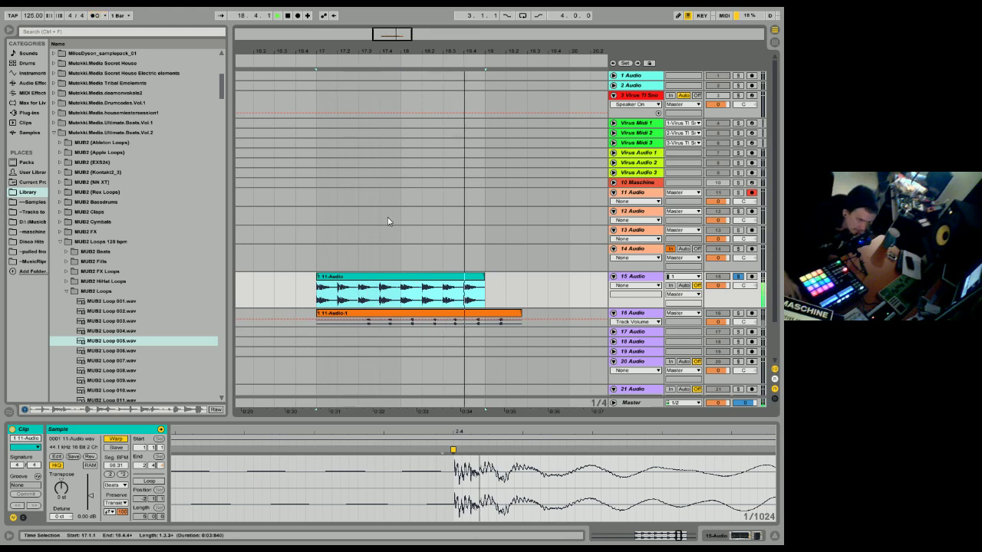
{"action": "key", "text": "space"}
{"action": "key", "text": "space"}
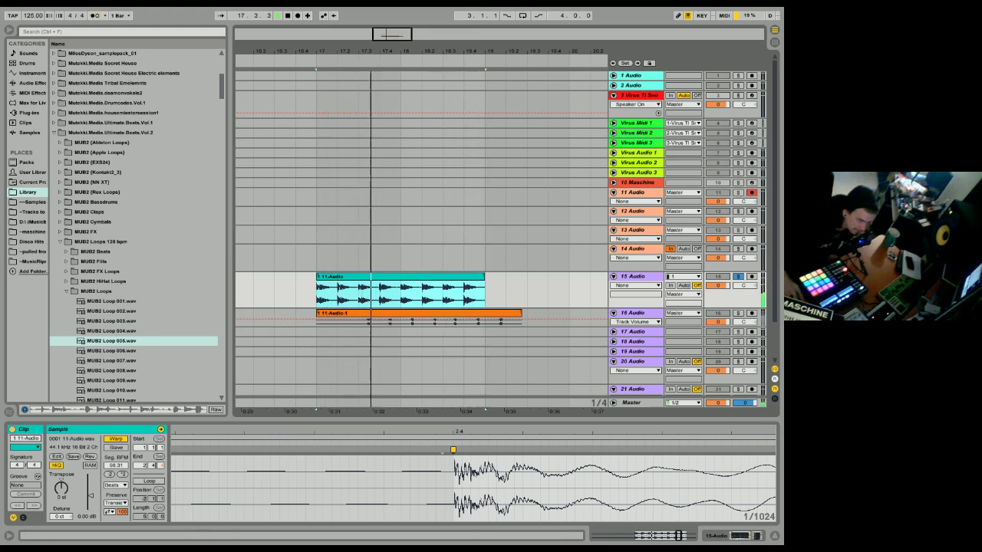
{"action": "key", "text": "space"}
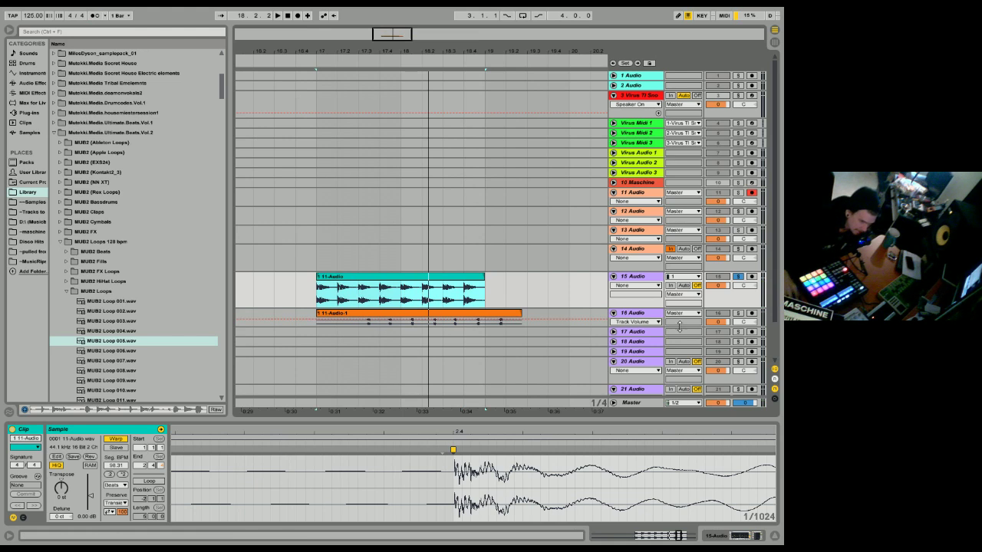
Enlarge the 16 Audio track and shorten the clip on 15 Audio to one bar, from 17 to 18.
{"action": "left_click_drag", "start_coordinate": [678, 325], "coordinate": [679, 339]}
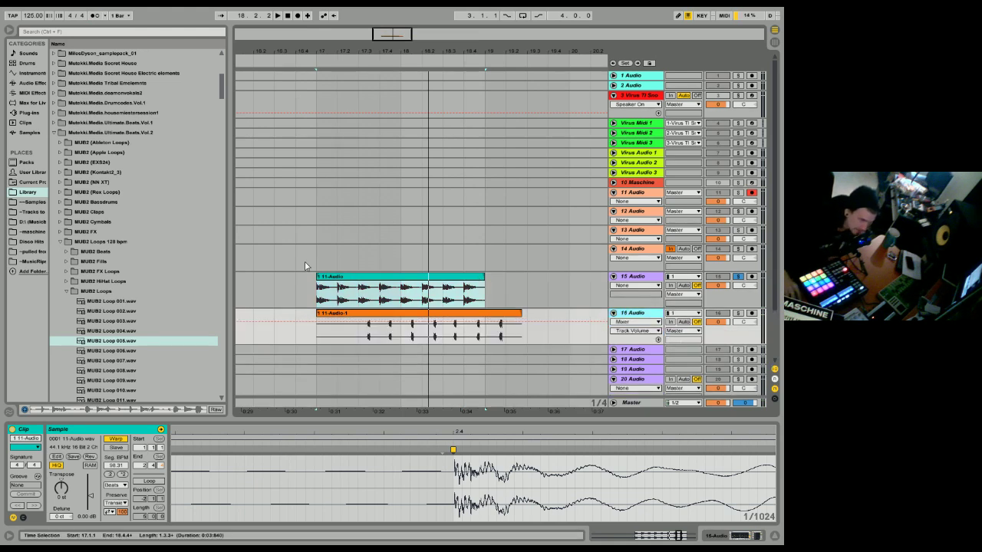
{"action": "left_click_drag", "start_coordinate": [317, 259], "coordinate": [399, 258]}
{"action": "right_click", "coordinate": [361, 253]}
{"action": "left_click", "coordinate": [404, 280]}
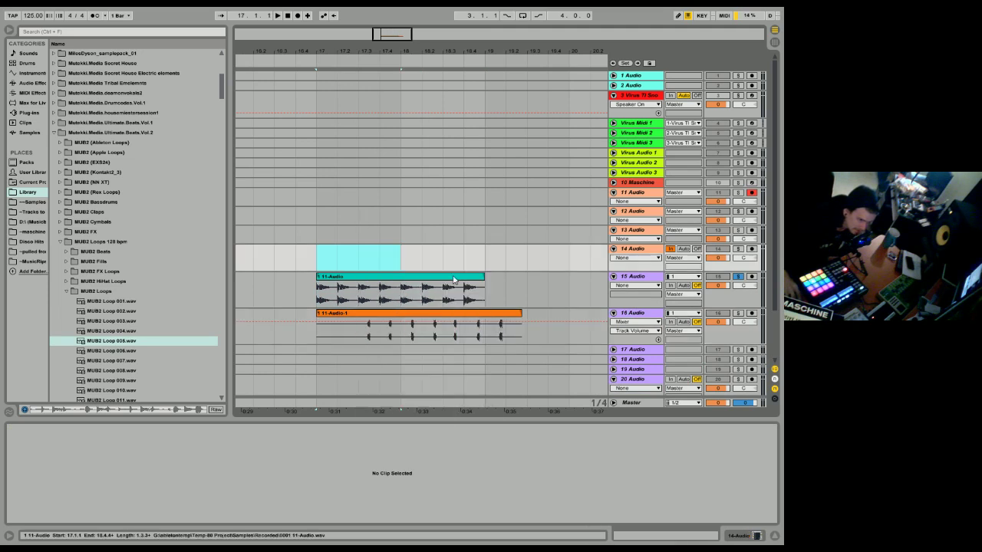
{"action": "left_click", "coordinate": [396, 283]}
Move the clip on 16 Audio two beats earlier to 16.3.1 and trim its start to 17.1.1.
{"action": "left_click", "coordinate": [431, 317]}
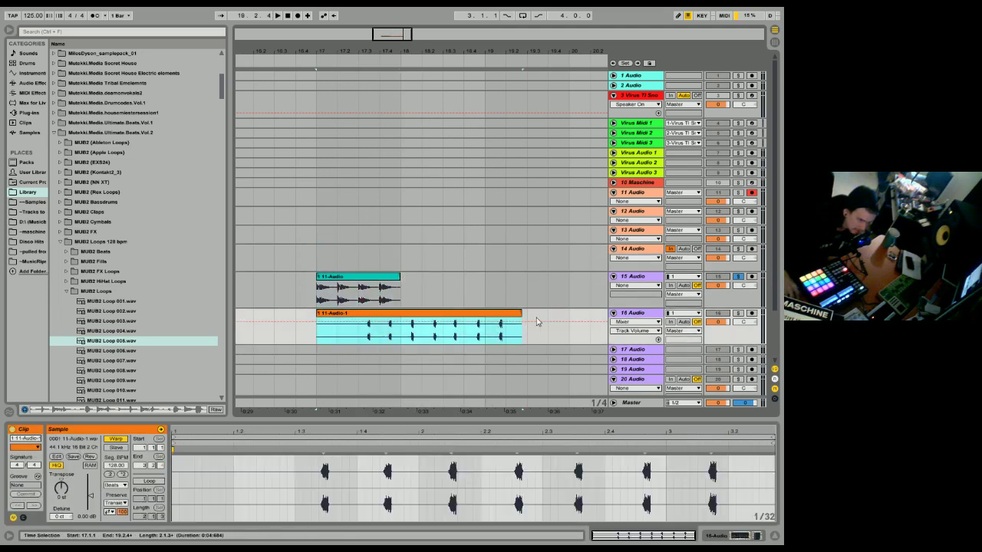
{"action": "left_click_drag", "start_coordinate": [509, 318], "coordinate": [477, 313]}
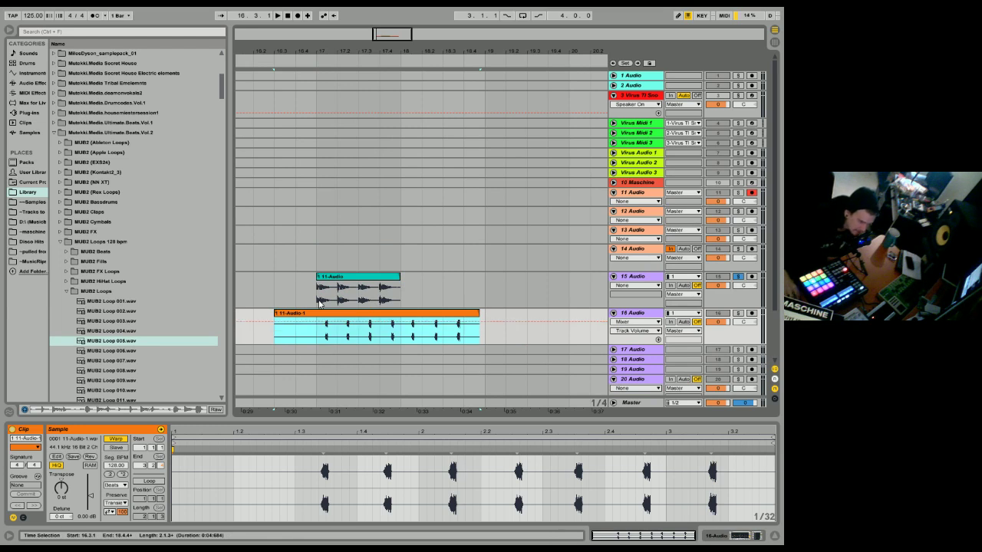
{"action": "left_click_drag", "start_coordinate": [274, 314], "coordinate": [315, 314]}
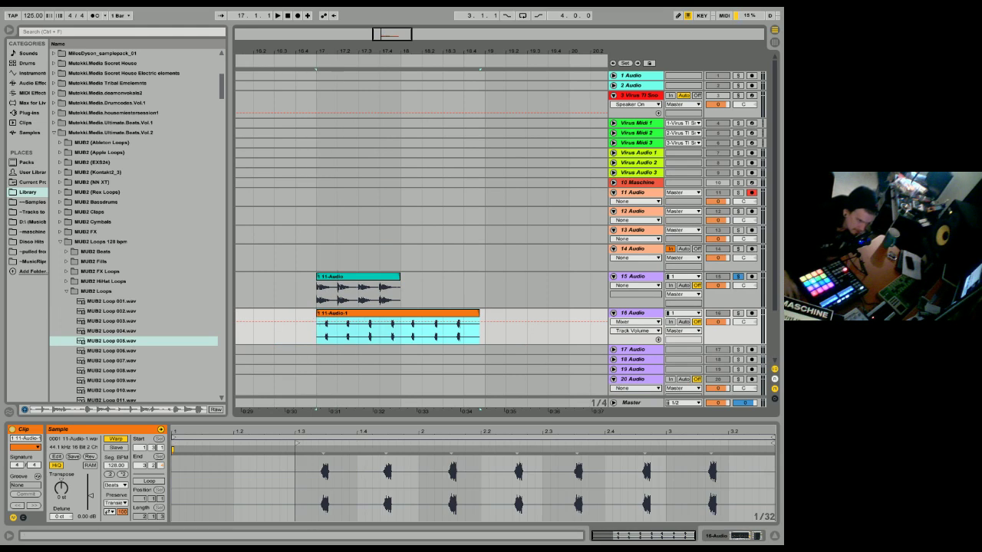
Place the 16 Audio clip's start exactly on its first hit and set 1.1.1 there.
{"action": "mouse_move", "coordinate": [307, 430]}
{"action": "left_mouse_down"}
{"action": "mouse_move", "coordinate": [333, 444]}
{"action": "mouse_move", "coordinate": [371, 444]}
{"action": "mouse_move", "coordinate": [369, 464]}
{"action": "mouse_move", "coordinate": [357, 444]}
{"action": "left_mouse_up"}
{"action": "right_click", "coordinate": [358, 442]}
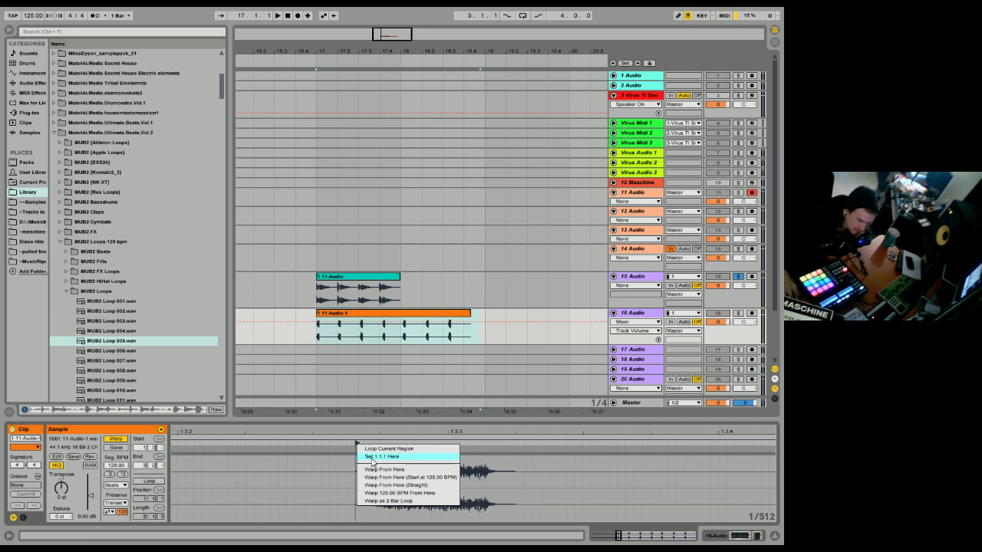
{"action": "left_click", "coordinate": [372, 459]}
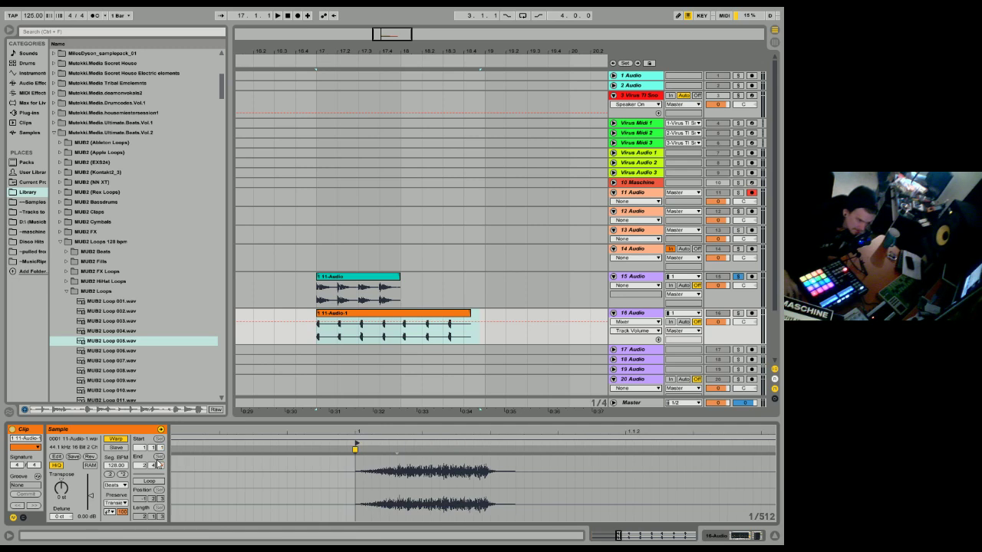
{"action": "left_click", "coordinate": [326, 313]}
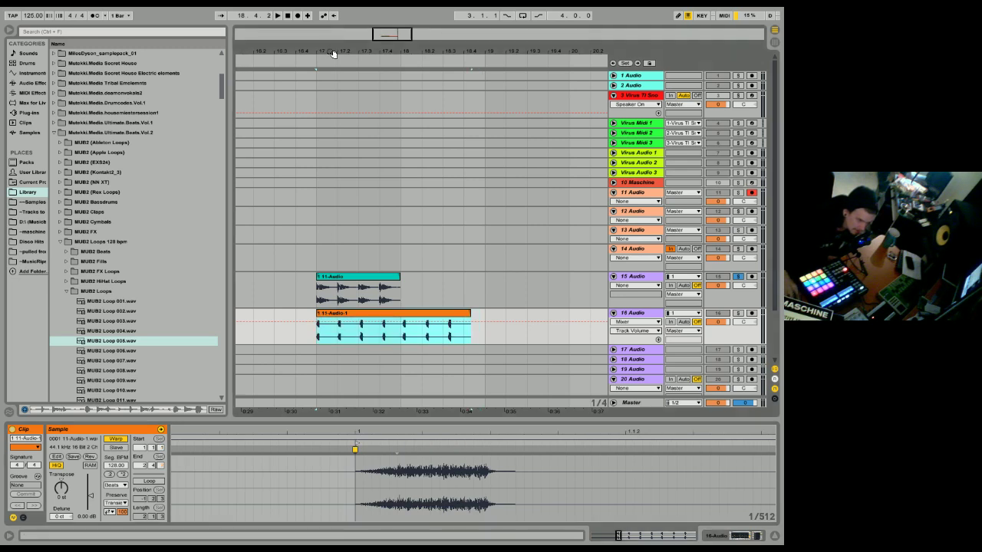
Warp the second and third hits of the 16 Audio clip onto beats 1.2 and 1.3.
{"action": "left_click_drag", "start_coordinate": [332, 50], "coordinate": [337, 153]}
{"action": "left_click_drag", "start_coordinate": [446, 430], "coordinate": [227, 430]}
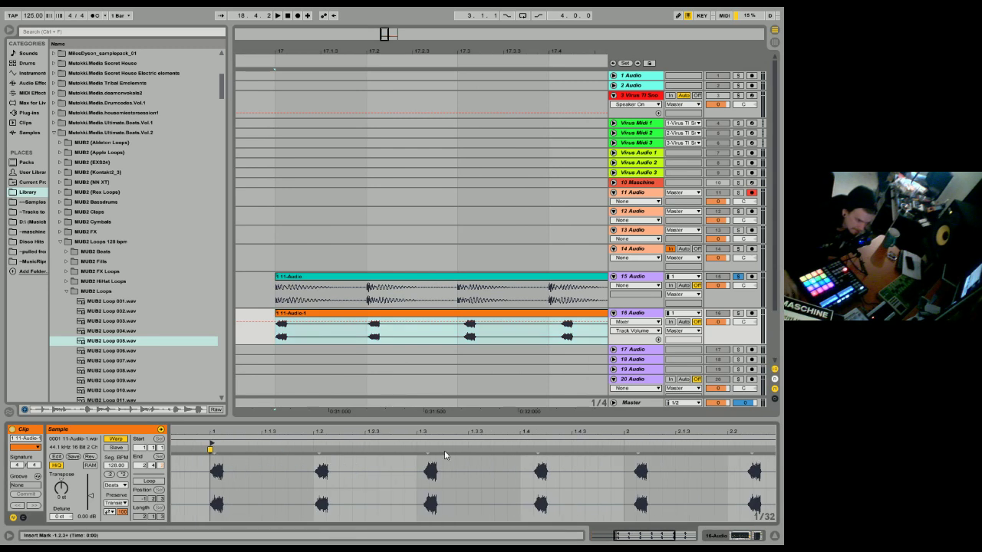
{"action": "mouse_move", "coordinate": [317, 430]}
{"action": "left_mouse_down"}
{"action": "mouse_move", "coordinate": [322, 460]}
{"action": "mouse_move", "coordinate": [166, 408]}
{"action": "left_mouse_up"}
{"action": "left_click", "coordinate": [306, 448]}
{"action": "mouse_move", "coordinate": [375, 432]}
{"action": "left_mouse_down"}
{"action": "mouse_move", "coordinate": [379, 464]}
{"action": "mouse_move", "coordinate": [326, 449]}
{"action": "left_mouse_up"}
{"action": "left_click", "coordinate": [364, 451]}
{"action": "double_click", "coordinate": [364, 451]}
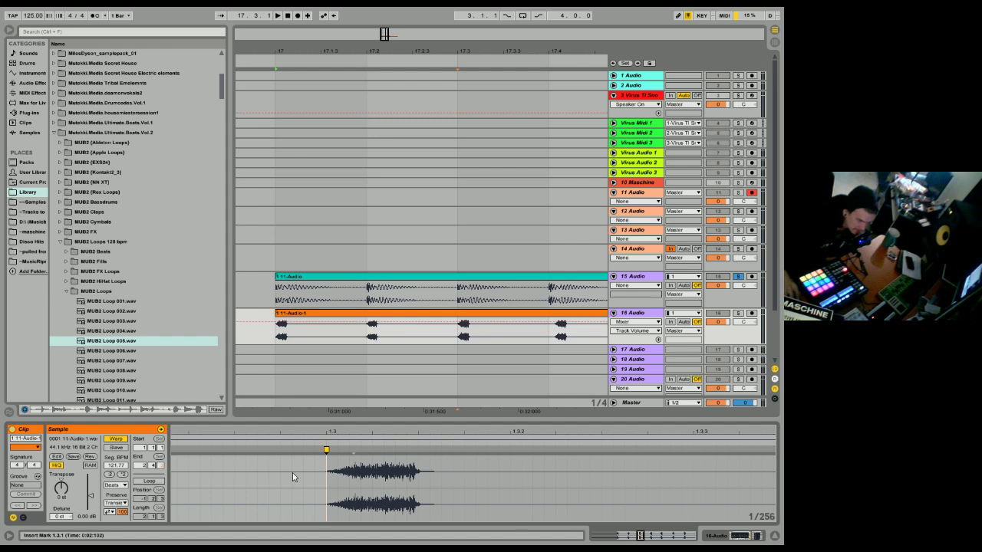
Warp the last four hits of the 16 Audio clip onto beats 1.4, 2.1, 2.2 and 2.3.
{"action": "left_click_drag", "start_coordinate": [367, 434], "coordinate": [445, 382]}
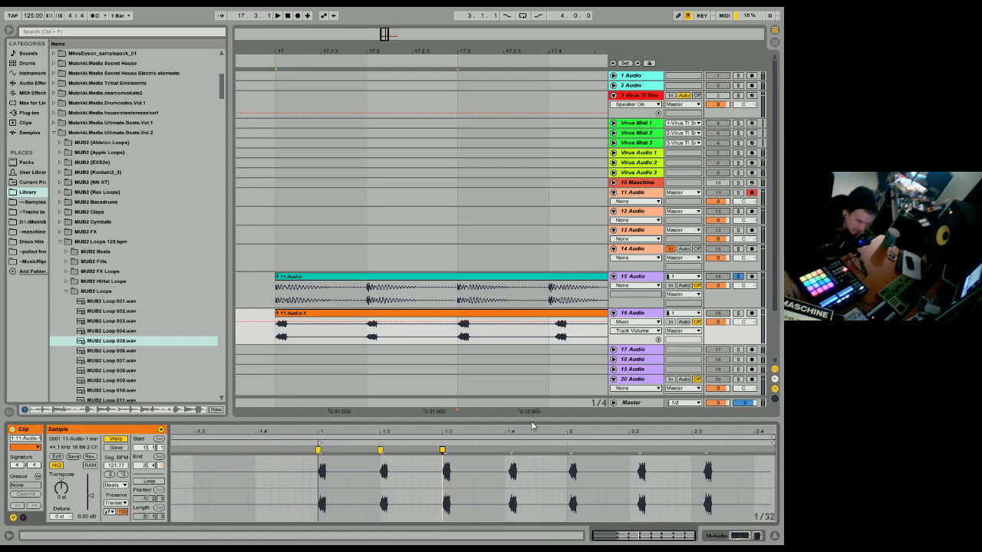
{"action": "mouse_move", "coordinate": [513, 432]}
{"action": "left_mouse_down"}
{"action": "mouse_move", "coordinate": [502, 453]}
{"action": "mouse_move", "coordinate": [410, 450]}
{"action": "left_mouse_up"}
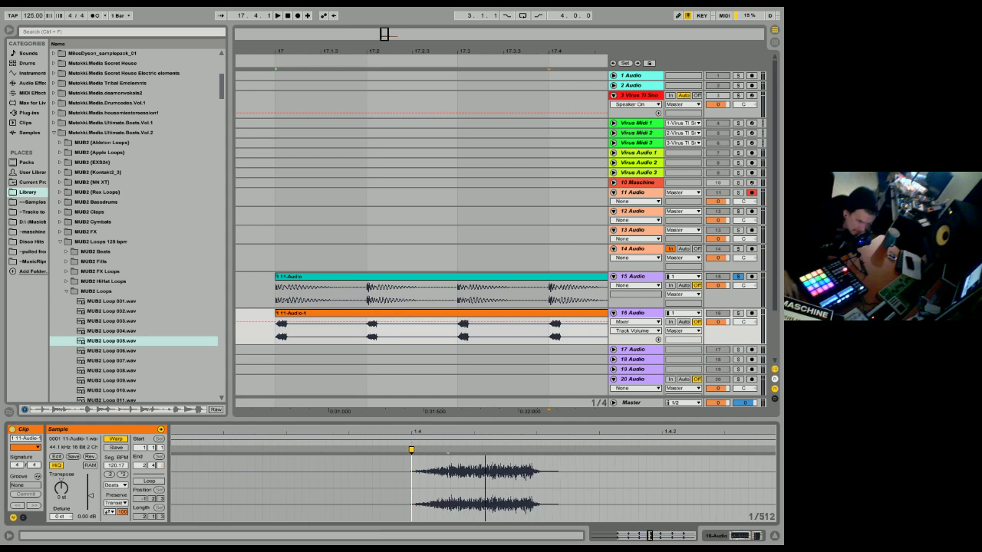
{"action": "left_click_drag", "start_coordinate": [484, 432], "coordinate": [75, 422]}
{"action": "mouse_move", "coordinate": [516, 432]}
{"action": "left_mouse_down"}
{"action": "mouse_move", "coordinate": [362, 432]}
{"action": "mouse_move", "coordinate": [340, 448]}
{"action": "mouse_move", "coordinate": [354, 451]}
{"action": "mouse_move", "coordinate": [135, 422]}
{"action": "left_mouse_up"}
{"action": "left_click", "coordinate": [460, 453]}
{"action": "left_click_drag", "start_coordinate": [461, 452], "coordinate": [432, 450]}
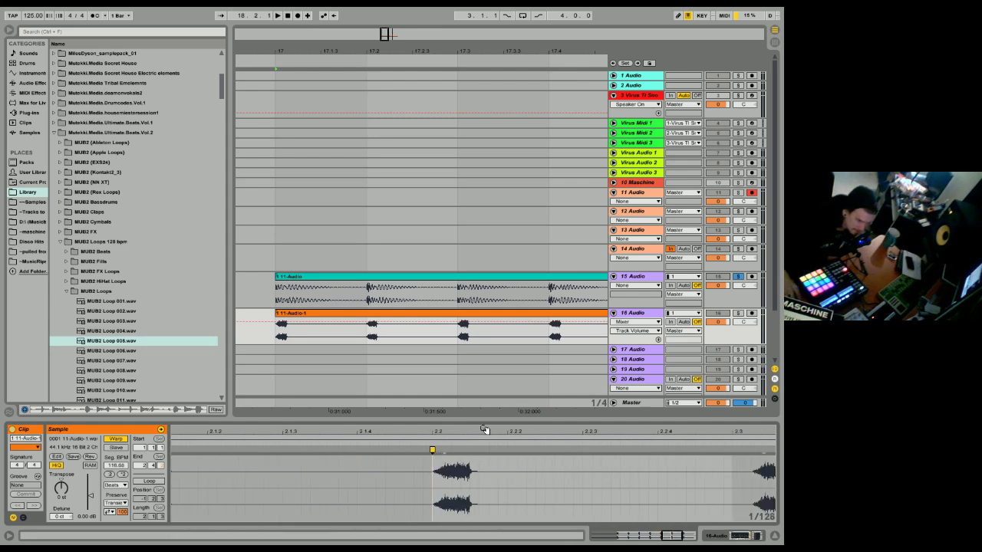
{"action": "left_click_drag", "start_coordinate": [484, 431], "coordinate": [357, 424]}
{"action": "mouse_move", "coordinate": [537, 432]}
{"action": "left_mouse_down"}
{"action": "mouse_move", "coordinate": [542, 442]}
{"action": "mouse_move", "coordinate": [522, 453]}
{"action": "mouse_move", "coordinate": [490, 453]}
{"action": "left_mouse_up"}
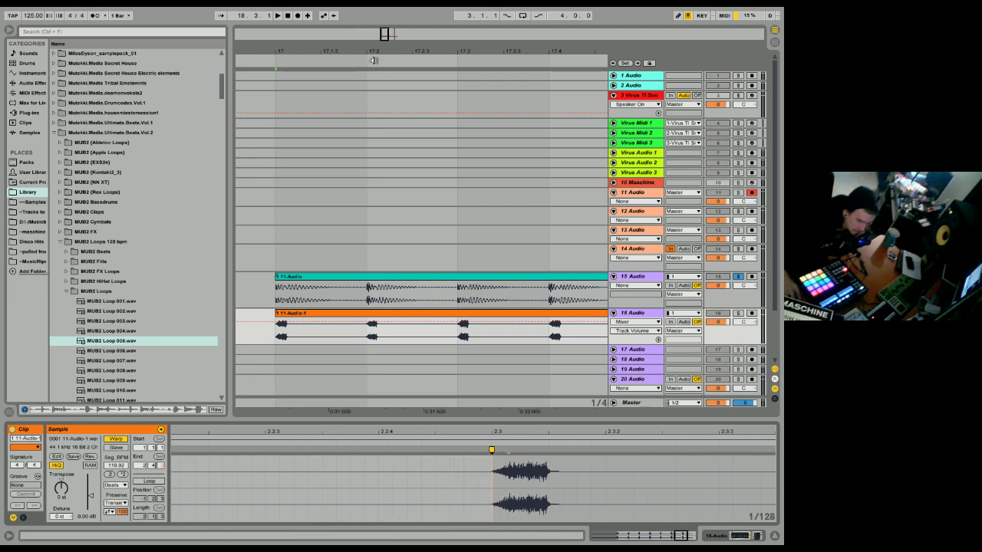
Shorten the clip on 16 Audio to one bar so it ends at bar 18, and select it.
{"action": "left_click_drag", "start_coordinate": [384, 51], "coordinate": [300, 31]}
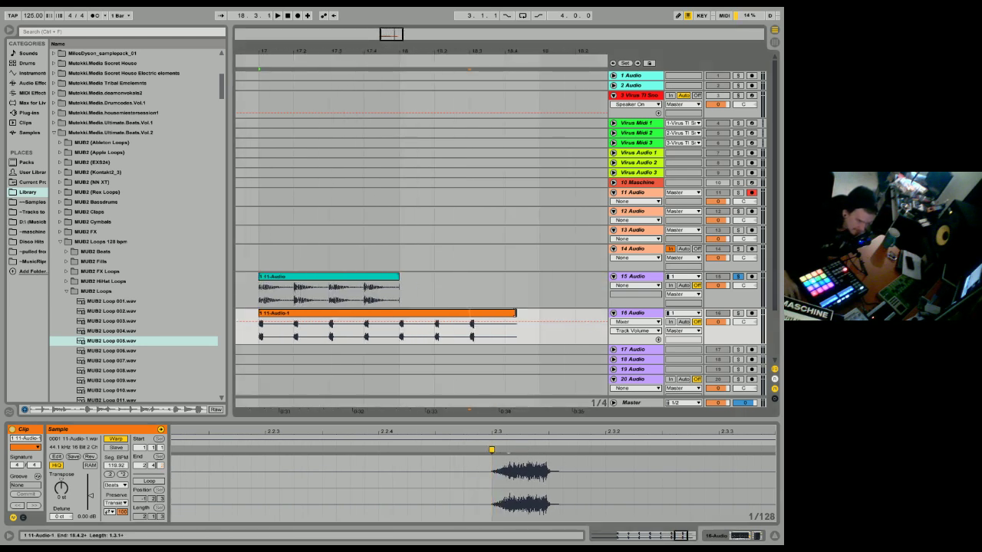
{"action": "left_click_drag", "start_coordinate": [514, 312], "coordinate": [399, 313]}
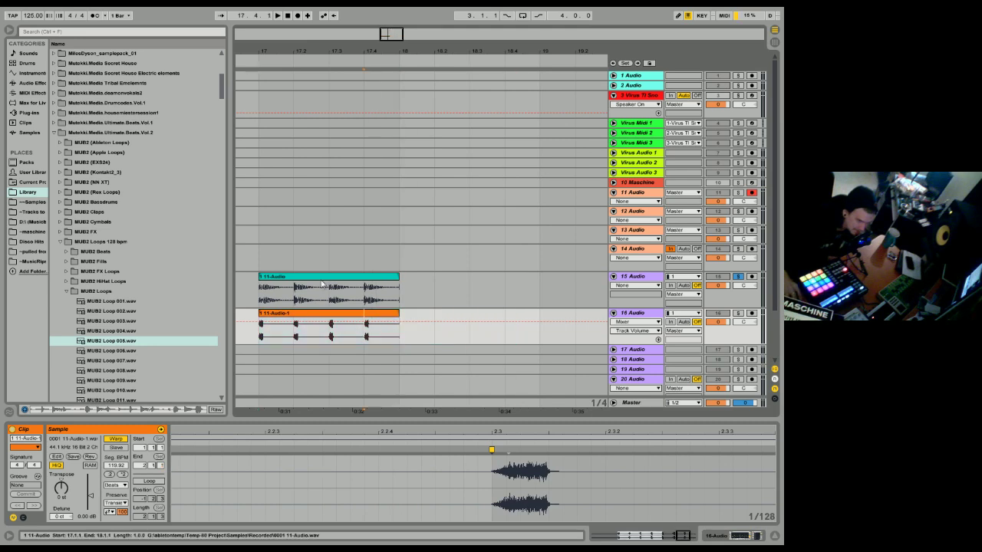
{"action": "left_click", "coordinate": [328, 257]}
{"action": "left_click", "coordinate": [292, 317]}
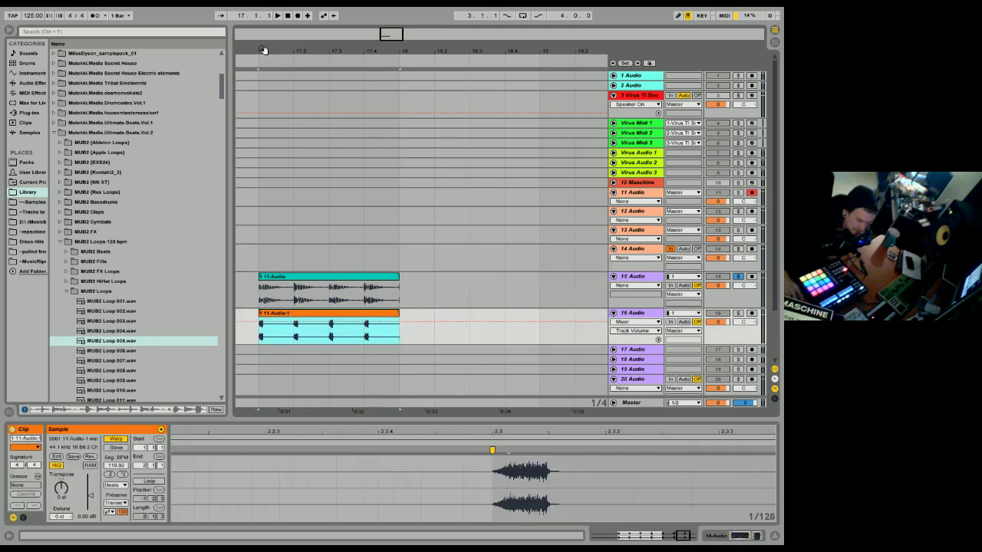
With a 1/8 grid, shift the 16 Audio clip half a beat later to 17.1.3 and extend its start back to 17.1.1.
{"action": "left_click_drag", "start_coordinate": [263, 50], "coordinate": [344, 358]}
{"action": "left_click", "coordinate": [317, 352]}
{"action": "right_click", "coordinate": [316, 352]}
{"action": "left_click", "coordinate": [360, 434]}
{"action": "left_click", "coordinate": [322, 320]}
{"action": "key", "text": "ctrl+e"}
{"action": "left_click", "coordinate": [290, 320]}
{"action": "key", "text": "Delete"}
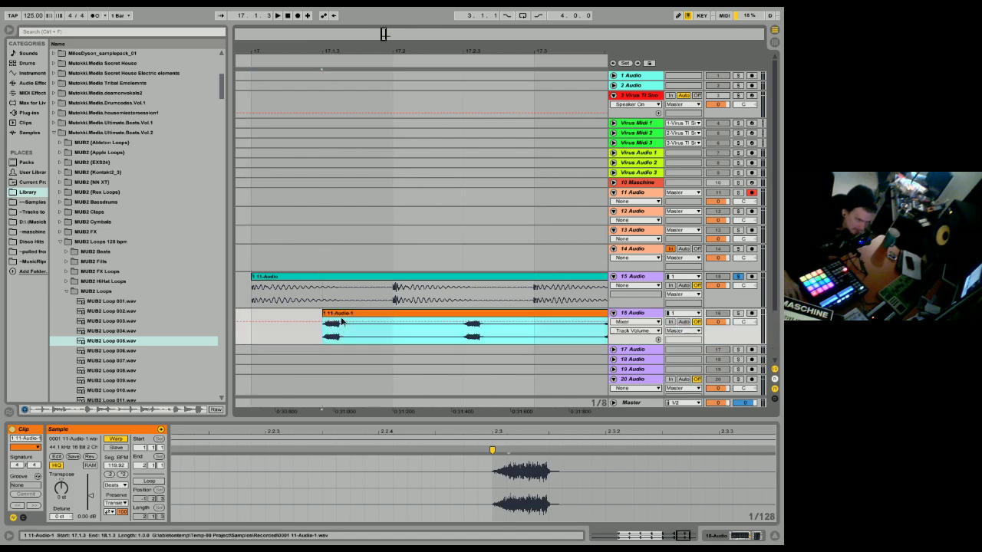
{"action": "left_click_drag", "start_coordinate": [327, 315], "coordinate": [251, 315]}
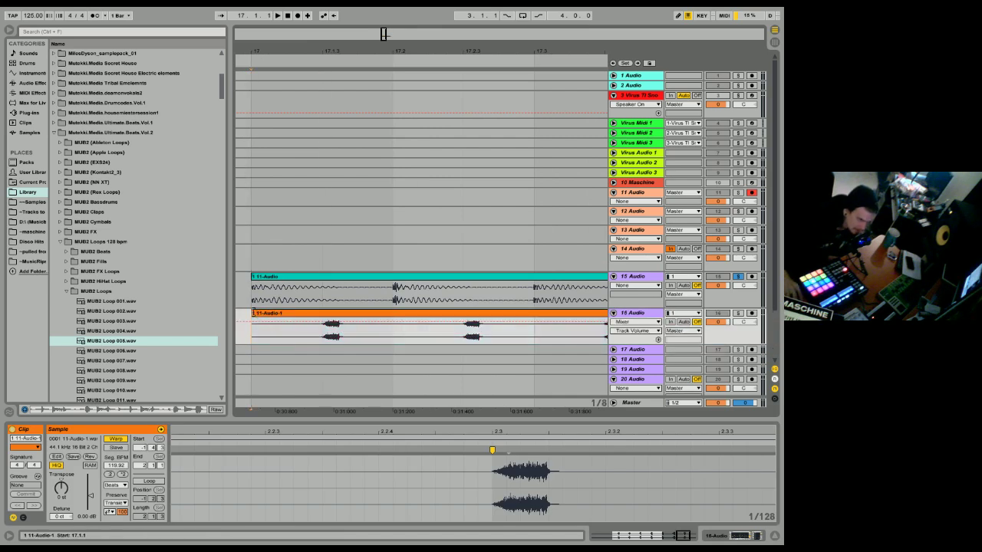
Play the clips on 15 Audio and 16 Audio together to check their timing.
{"action": "left_click", "coordinate": [384, 284]}
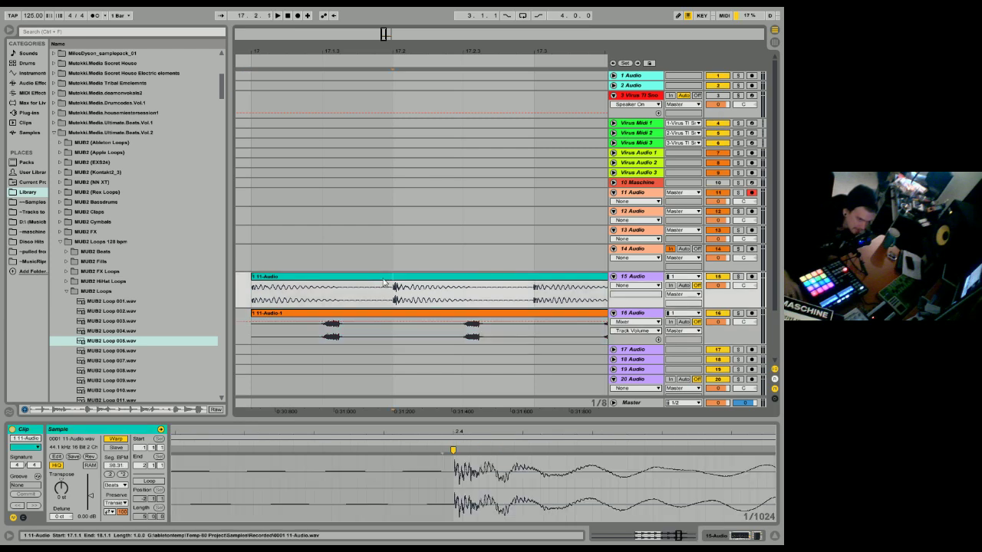
{"action": "key", "text": "space"}
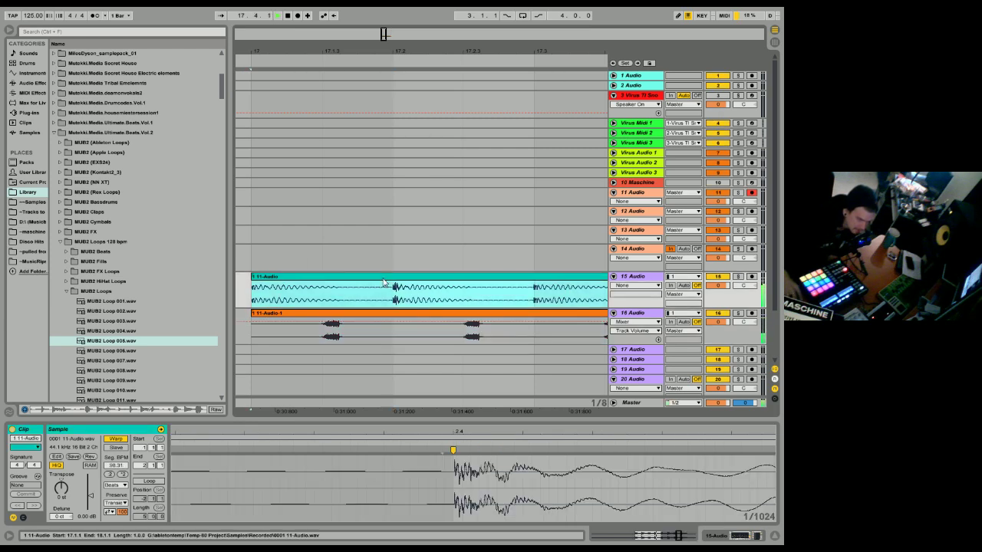
{"action": "key", "text": "space"}
Trim the end of the 16 Audio clip to bar 18 and solo the 15 Audio track.
{"action": "left_click_drag", "start_coordinate": [365, 50], "coordinate": [345, 123]}
{"action": "left_click_drag", "start_coordinate": [432, 313], "coordinate": [422, 313]}
{"action": "left_click", "coordinate": [416, 277]}
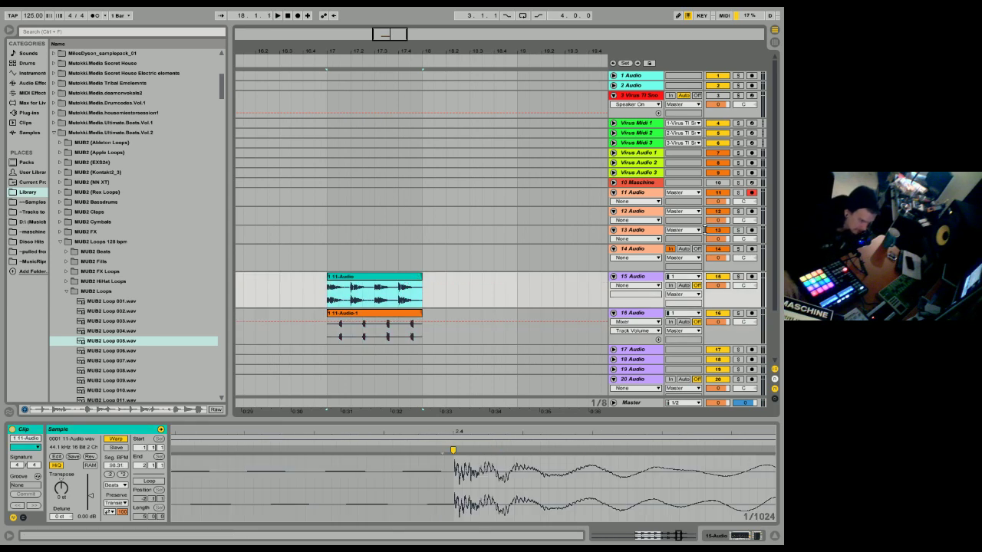
{"action": "left_click", "coordinate": [743, 287]}
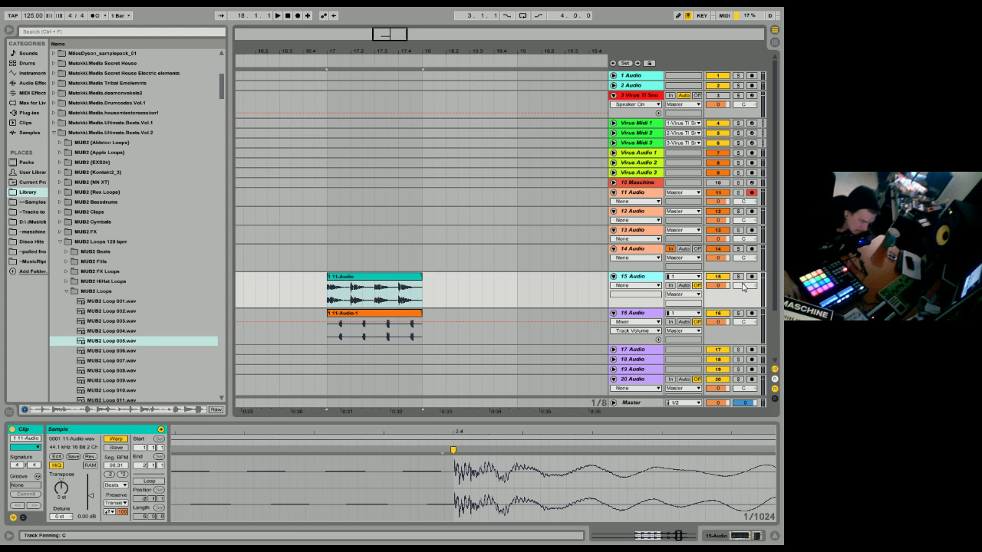
{"action": "left_click", "coordinate": [738, 276]}
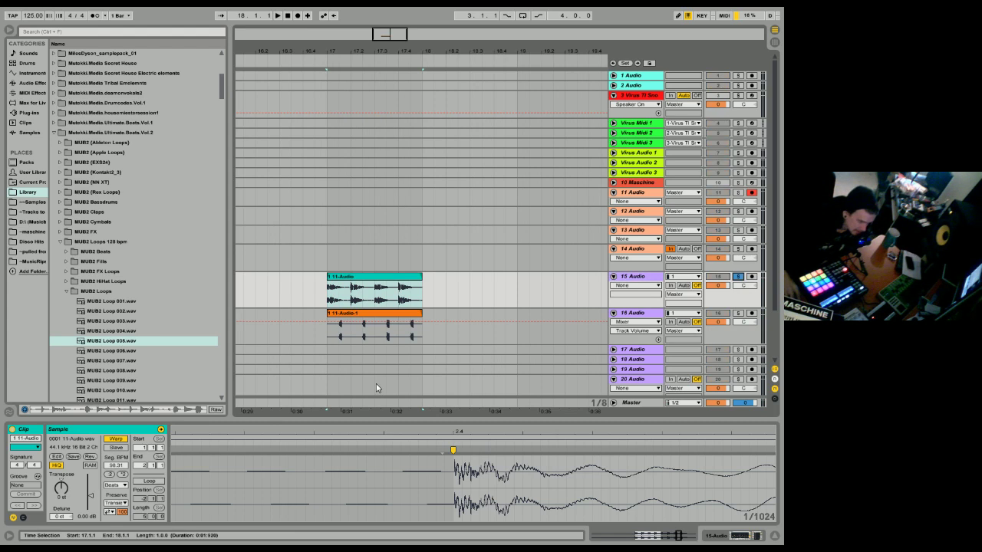
Add MUB2 Loop 005.wav to the 17 Audio track at bar 18 and unfold the track.
{"action": "left_click", "coordinate": [108, 345]}
{"action": "left_click_drag", "start_coordinate": [104, 345], "coordinate": [427, 349]}
{"action": "left_click", "coordinate": [614, 350]}
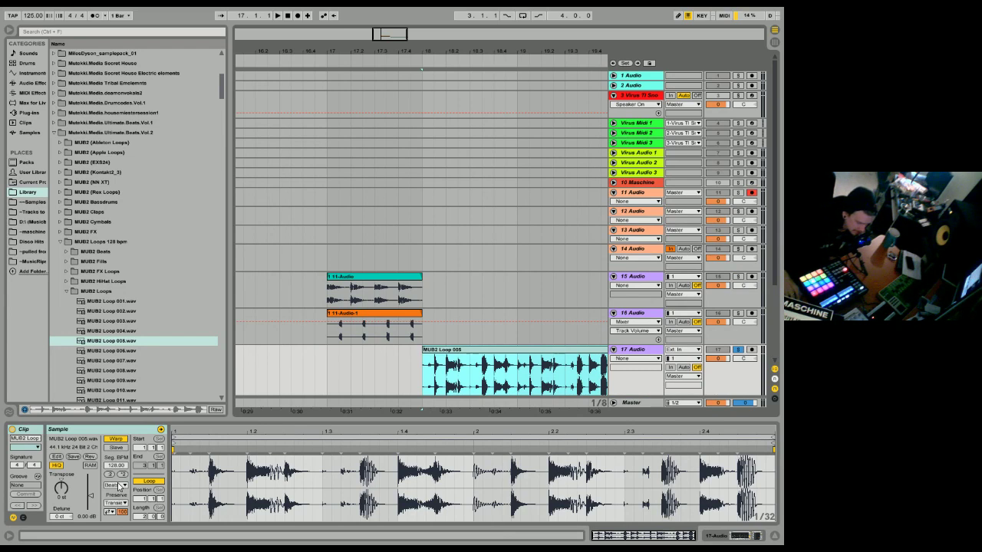
Set the warp mode of the MUB2 Loop 005 clip to Re-Pitch.
{"action": "left_click", "coordinate": [114, 486]}
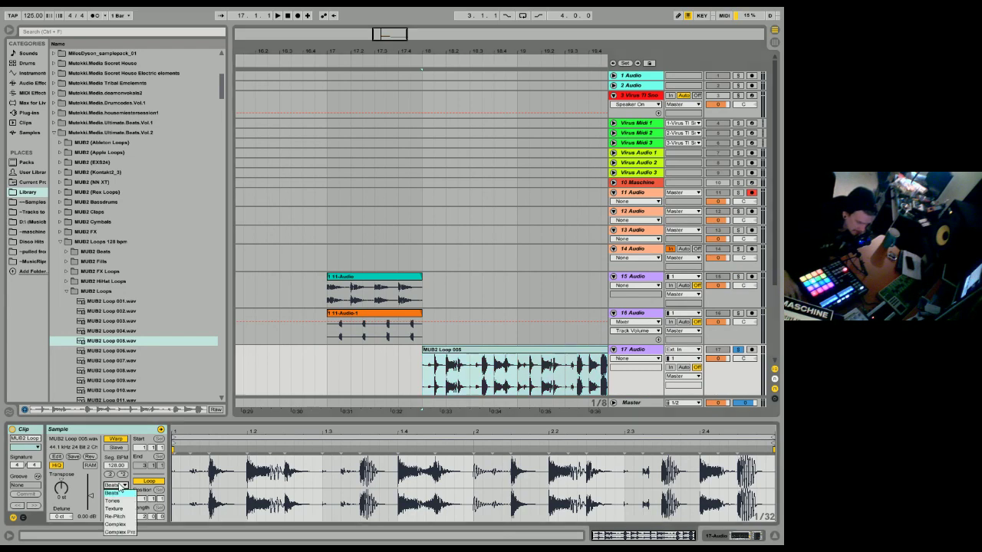
{"action": "left_click", "coordinate": [119, 484]}
{"action": "left_click", "coordinate": [119, 485]}
{"action": "left_click", "coordinate": [114, 518]}
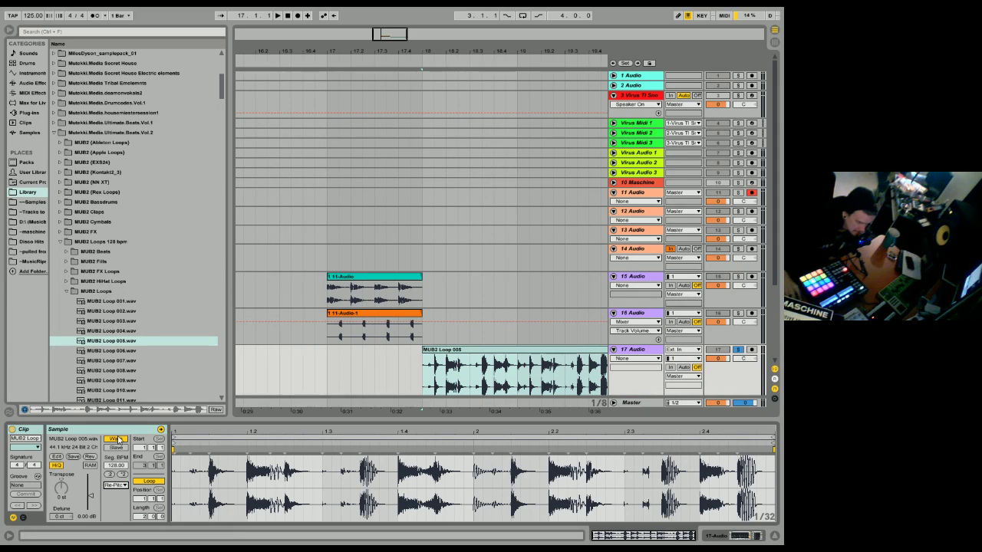
Turn off warping for the MUB2 Loop 005 clip and play it transposed down 5 and 12 semitones.
{"action": "left_click", "coordinate": [115, 440]}
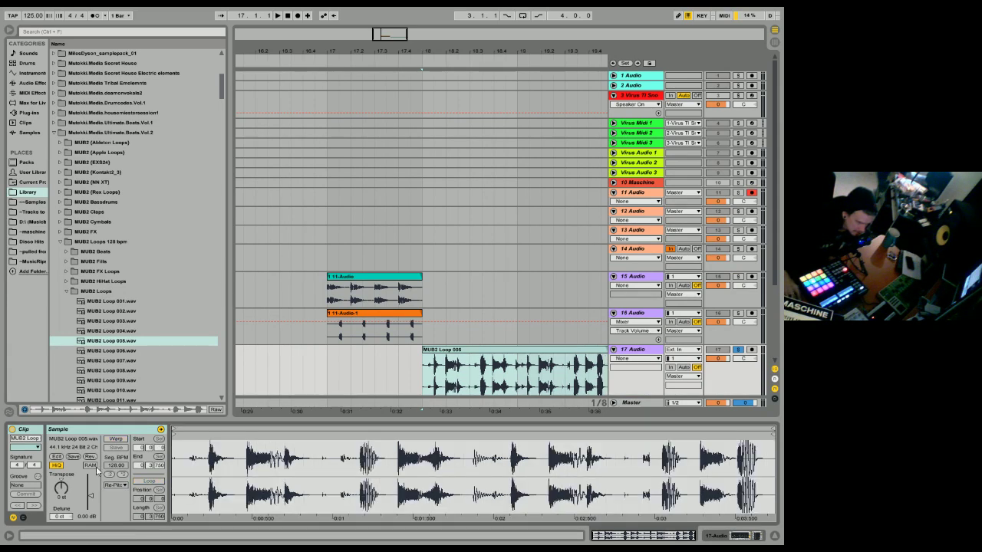
{"action": "left_click_drag", "start_coordinate": [62, 488], "coordinate": [61, 495]}
{"action": "key", "text": "space"}
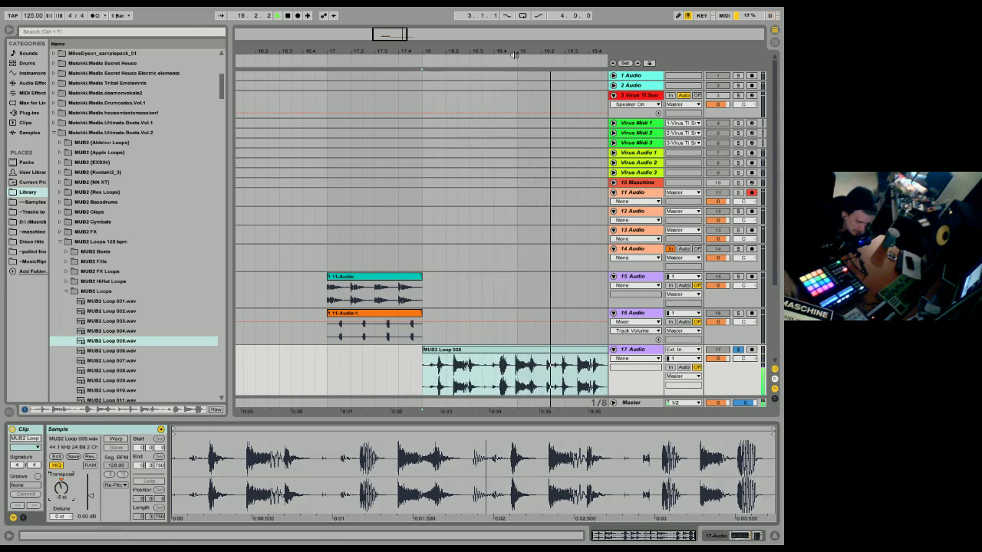
{"action": "left_click_drag", "start_coordinate": [519, 52], "coordinate": [384, 33]}
{"action": "left_click_drag", "start_coordinate": [62, 488], "coordinate": [61, 498]}
{"action": "key", "text": "space"}
{"action": "key", "text": "space"}
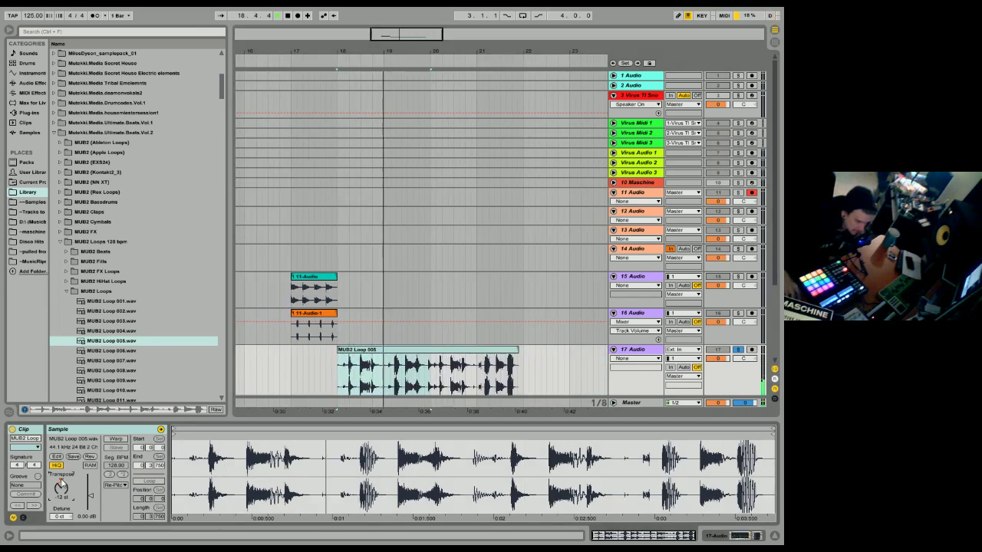
Undo the transposition changes and the warp deactivation on the MUB2 Loop 005 clip.
{"action": "left_click", "coordinate": [22, 7]}
{"action": "left_click", "coordinate": [26, 10]}
{"action": "left_click", "coordinate": [25, 2]}
{"action": "left_click", "coordinate": [25, 10]}
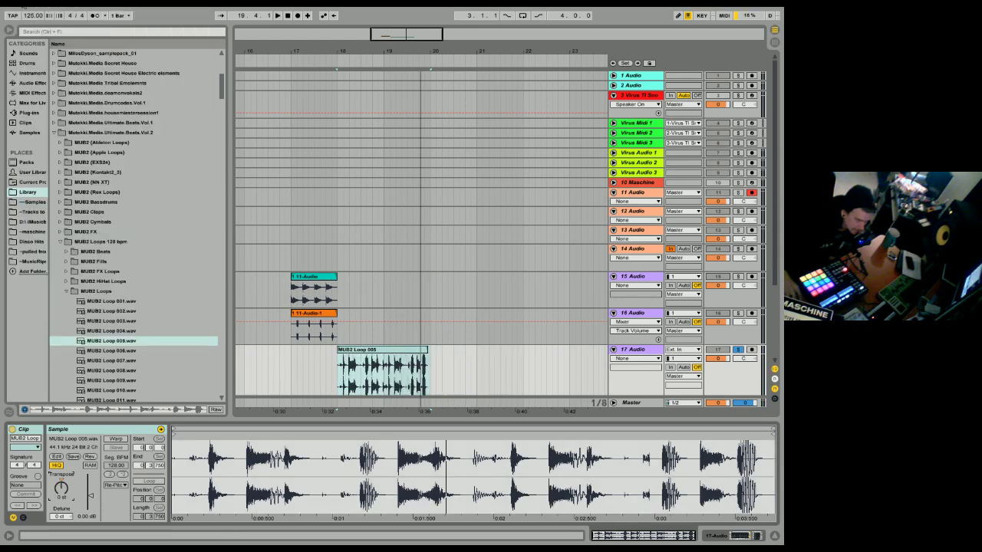
{"action": "left_click", "coordinate": [25, 3]}
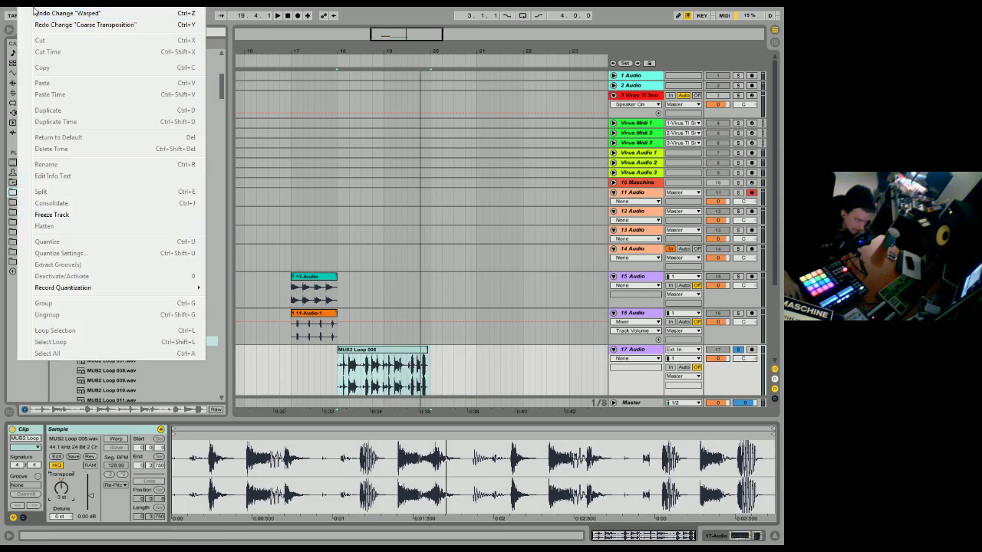
{"action": "left_click", "coordinate": [34, 11]}
Set the project tempo to 126 BPM while playing the MUB2 Loop 005 clip, and switch its warp mode to Beats.
{"action": "left_click", "coordinate": [368, 350]}
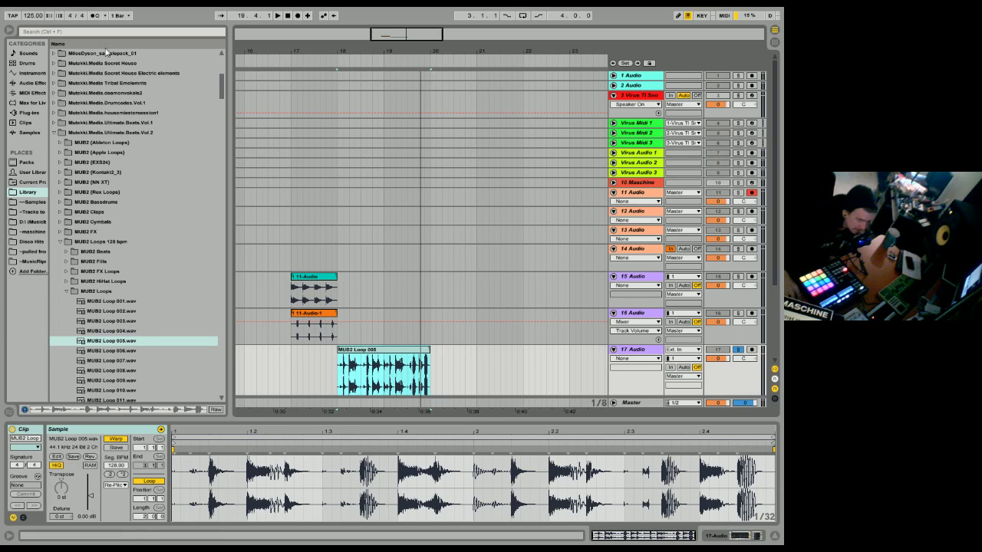
{"action": "key", "text": "space"}
{"action": "mouse_move", "coordinate": [32, 17]}
{"action": "left_mouse_down"}
{"action": "mouse_move", "coordinate": [32, 81]}
{"action": "mouse_move", "coordinate": [32, 17]}
{"action": "left_mouse_up"}
{"action": "key", "text": "space"}
{"action": "left_click", "coordinate": [116, 485]}
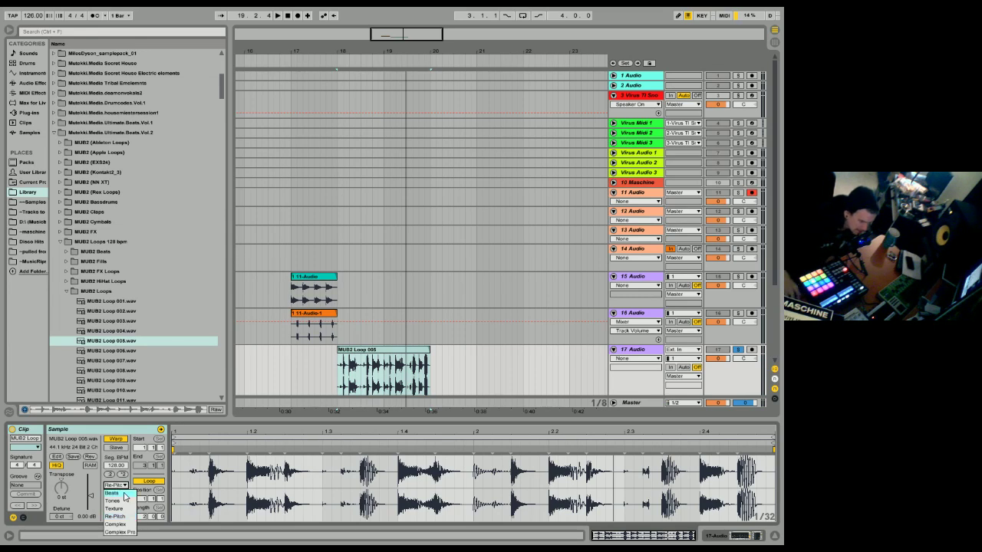
{"action": "left_click", "coordinate": [125, 494]}
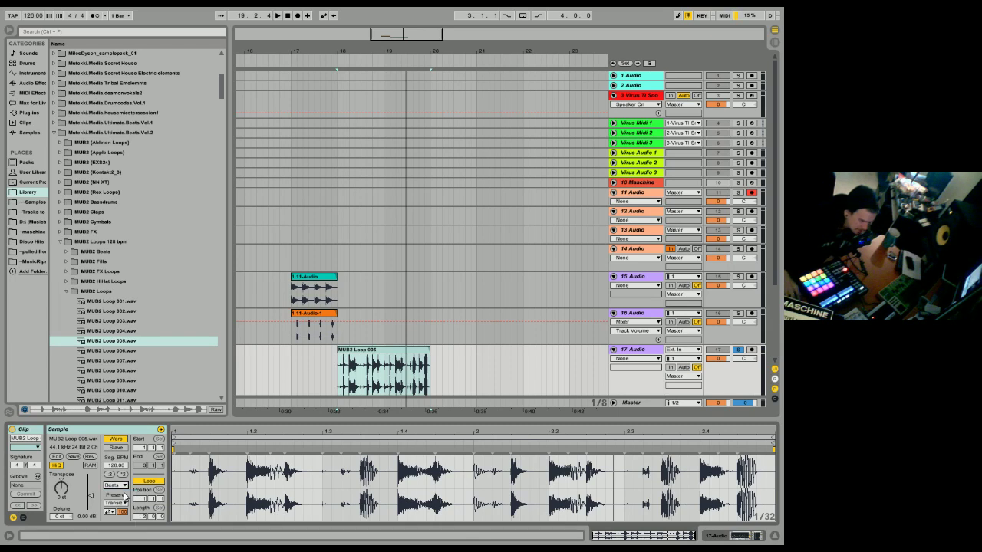
Play the MUB2 Loop 005 clip, lower the project tempo to 96 BPM and play the clip at that tempo.
{"action": "left_click", "coordinate": [376, 352]}
{"action": "key", "text": "space"}
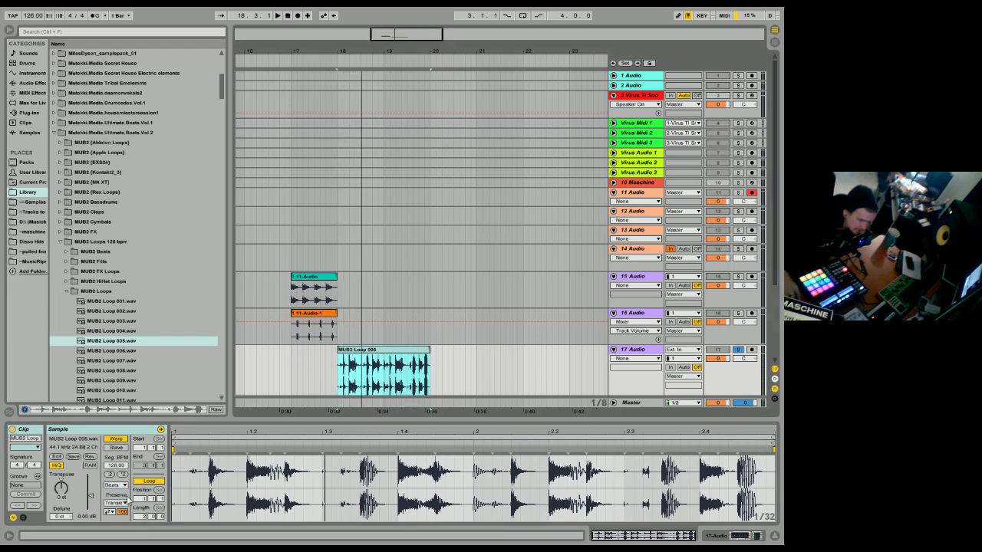
{"action": "left_click_drag", "start_coordinate": [400, 435], "coordinate": [273, 478]}
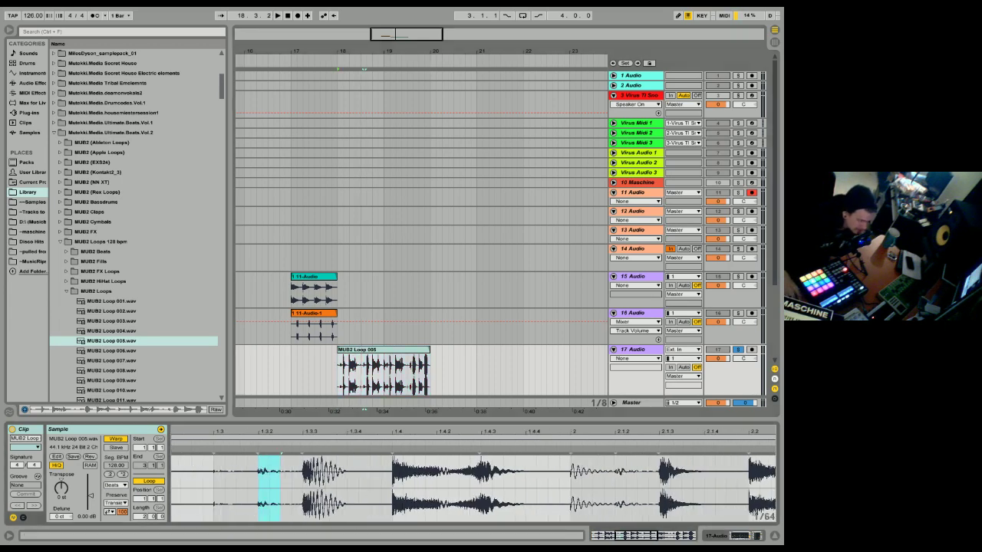
{"action": "left_click_drag", "start_coordinate": [32, 17], "coordinate": [31, 40]}
{"action": "key", "text": "space"}
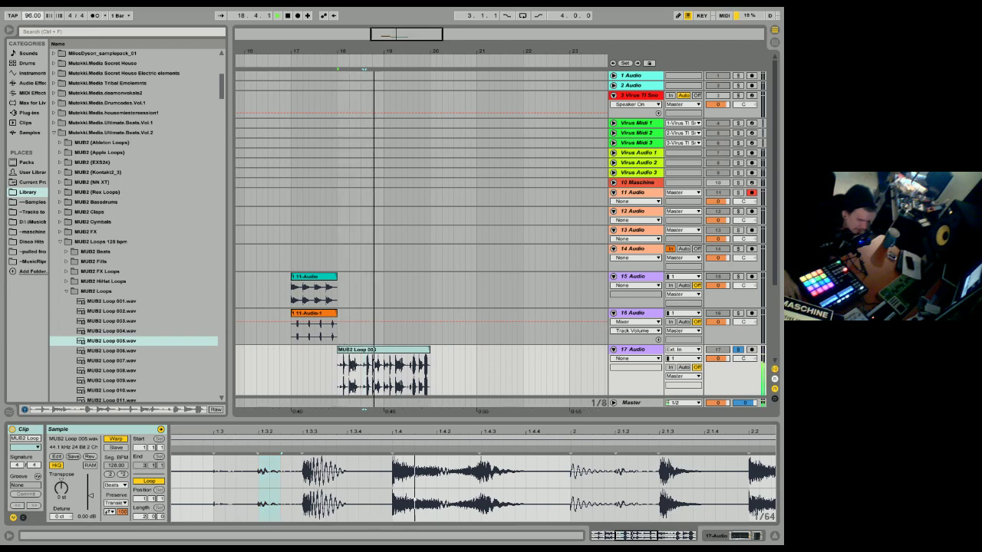
{"action": "key", "text": "space"}
Restore the project tempo to 126 BPM, set the clip's Preserve resolution to 1/16 and play the loop.
{"action": "left_click_drag", "start_coordinate": [31, 19], "coordinate": [32, 4]}
{"action": "left_click", "coordinate": [110, 504]}
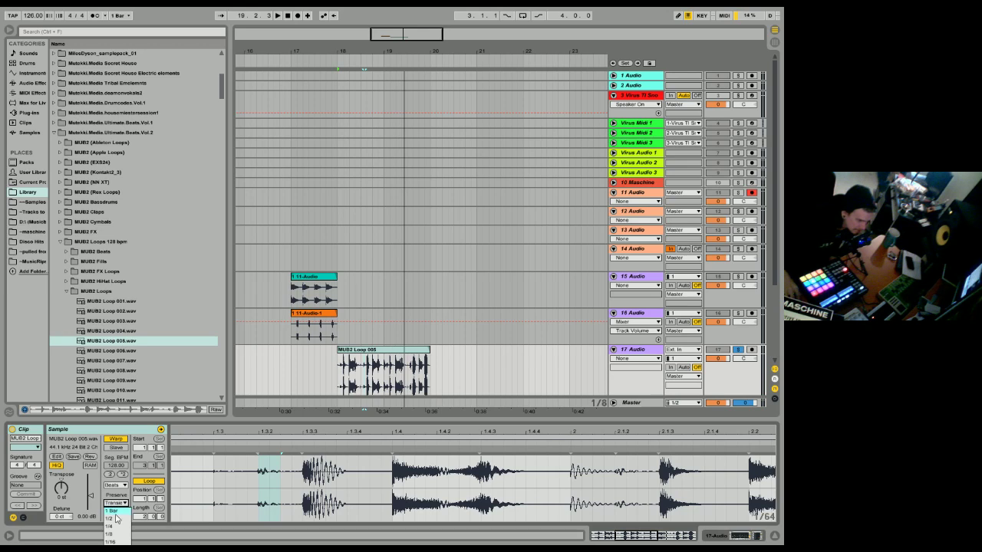
{"action": "left_click", "coordinate": [111, 541]}
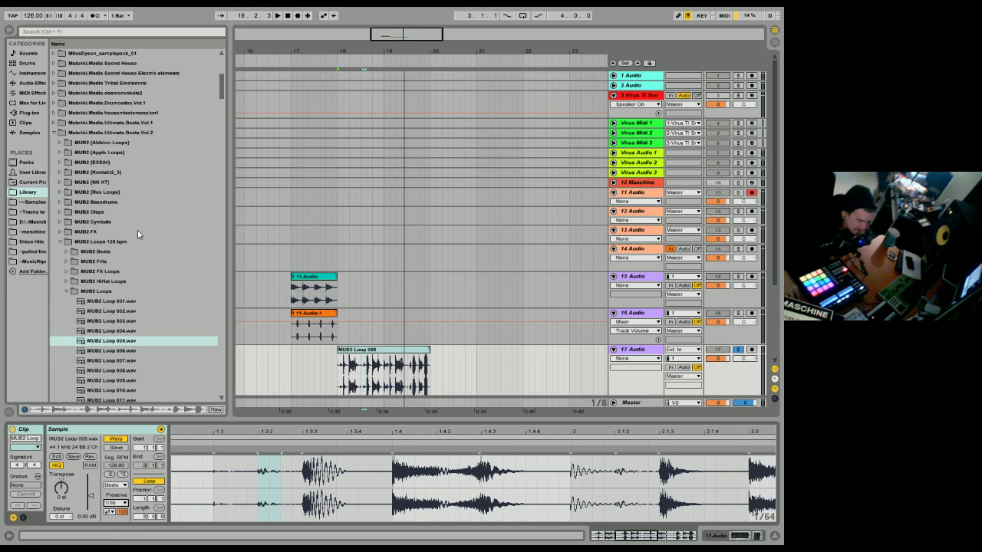
{"action": "key", "text": "space"}
{"action": "key", "text": "space"}
{"action": "key", "text": "space"}
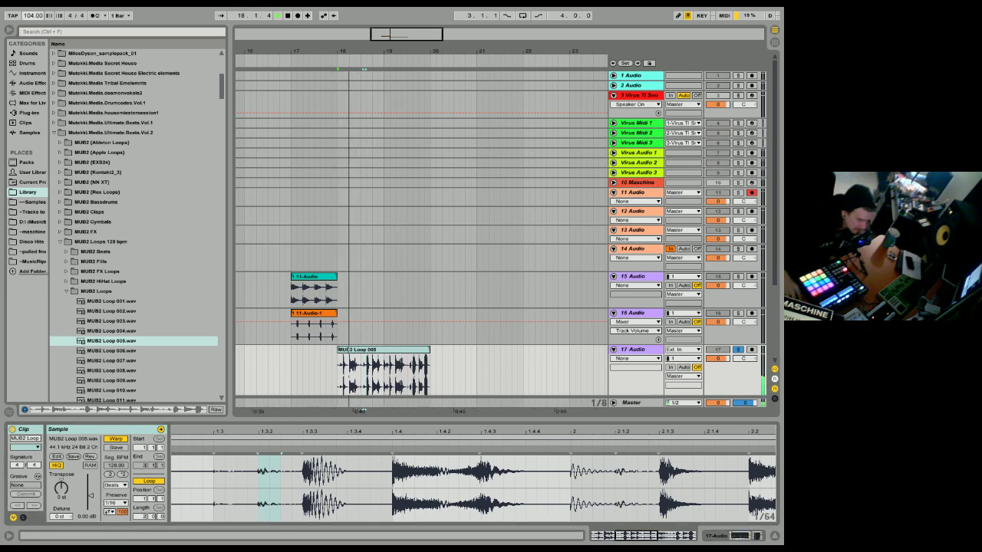
Lower the project tempo to 82 BPM during playback and select the loop's beat from 18.2 to 18.3.
{"action": "left_click_drag", "start_coordinate": [31, 16], "coordinate": [31, 49]}
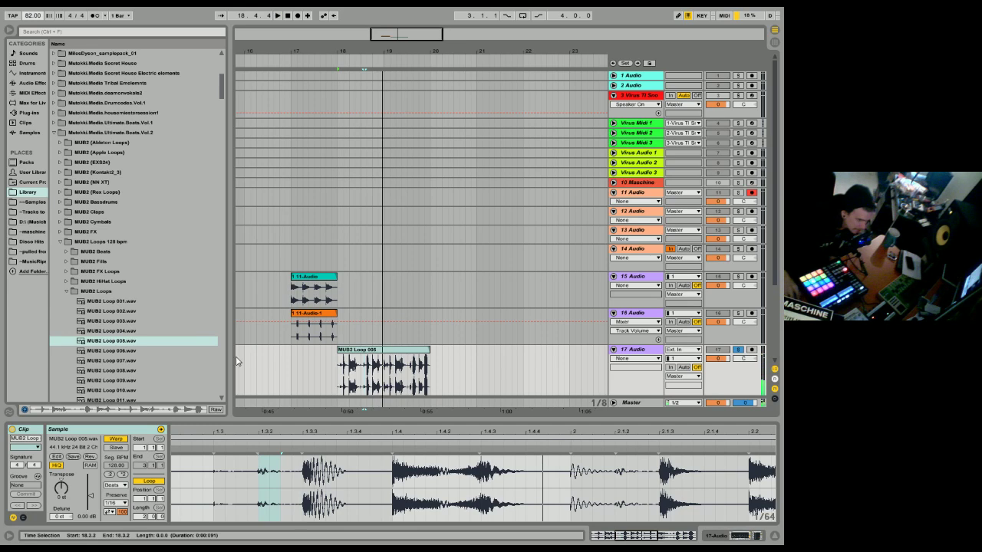
{"action": "left_click", "coordinate": [236, 489]}
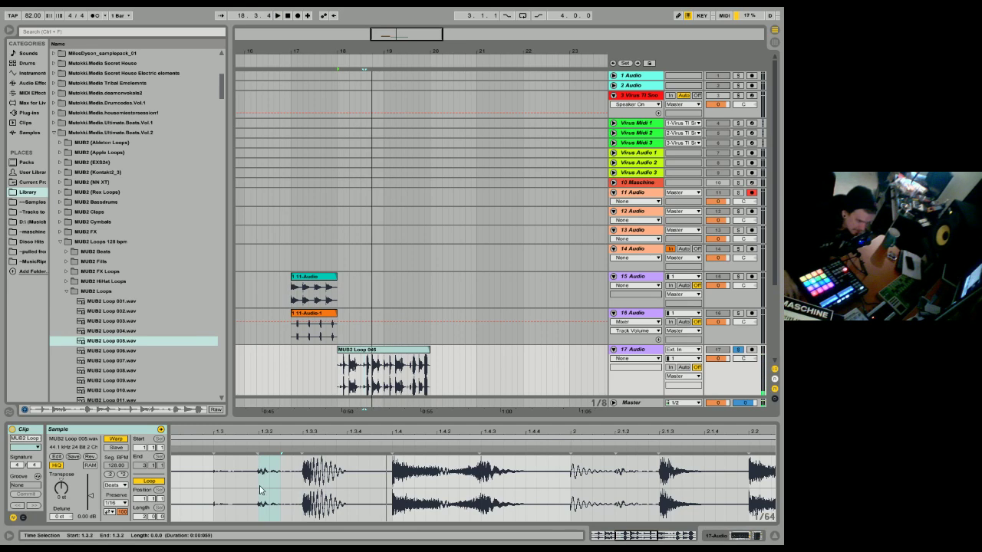
{"action": "left_click_drag", "start_coordinate": [351, 54], "coordinate": [308, 342]}
{"action": "left_click_drag", "start_coordinate": [346, 380], "coordinate": [387, 382]}
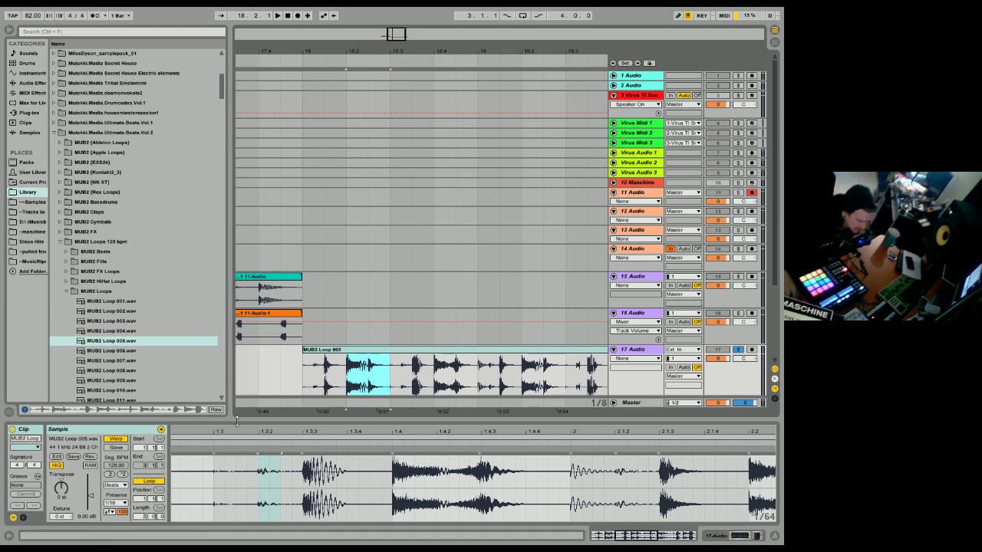
Set the project tempo to 105 BPM and play the MUB2 Loop 005 clip from its start.
{"action": "left_click", "coordinate": [15, 15]}
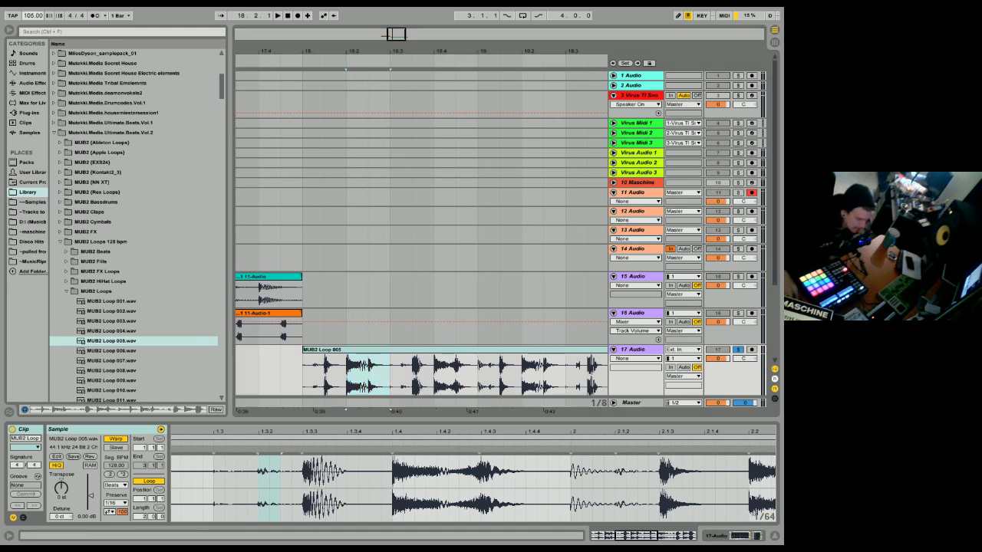
{"action": "left_click", "coordinate": [377, 350]}
{"action": "key", "text": "space"}
{"action": "key", "text": "space"}
{"action": "mouse_move", "coordinate": [60, 489]}
{"action": "left_mouse_down"}
{"action": "mouse_move", "coordinate": [61, 473]}
{"action": "mouse_move", "coordinate": [61, 481]}
{"action": "left_mouse_up"}
{"action": "key", "text": "space"}
{"action": "key", "text": "space"}
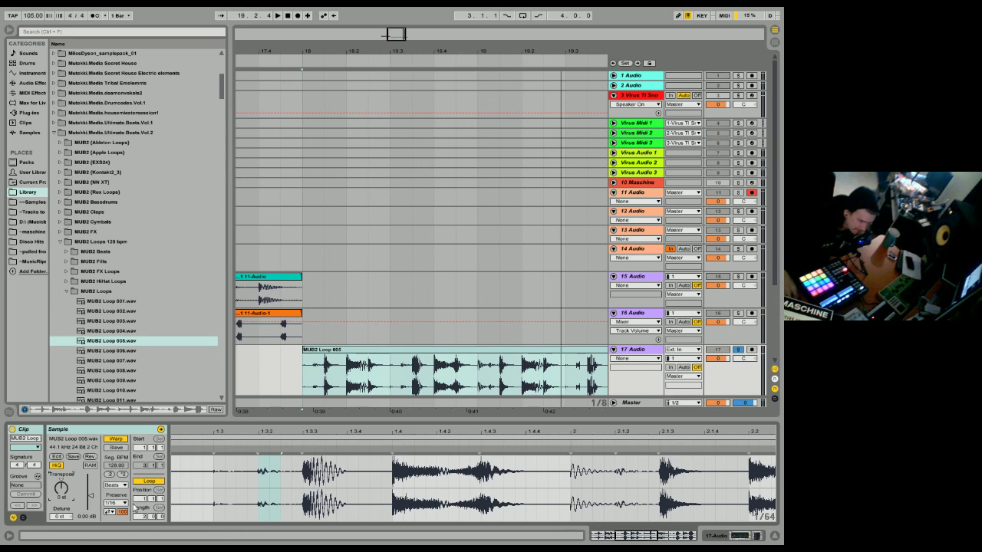
Switch the MUB2 Loop 005 clip's warp mode to Tones and lower the project tempo to 25 BPM.
{"action": "left_click", "coordinate": [111, 485]}
{"action": "left_click", "coordinate": [110, 493]}
{"action": "left_click", "coordinate": [214, 485]}
{"action": "left_click", "coordinate": [111, 485]}
{"action": "left_click", "coordinate": [112, 501]}
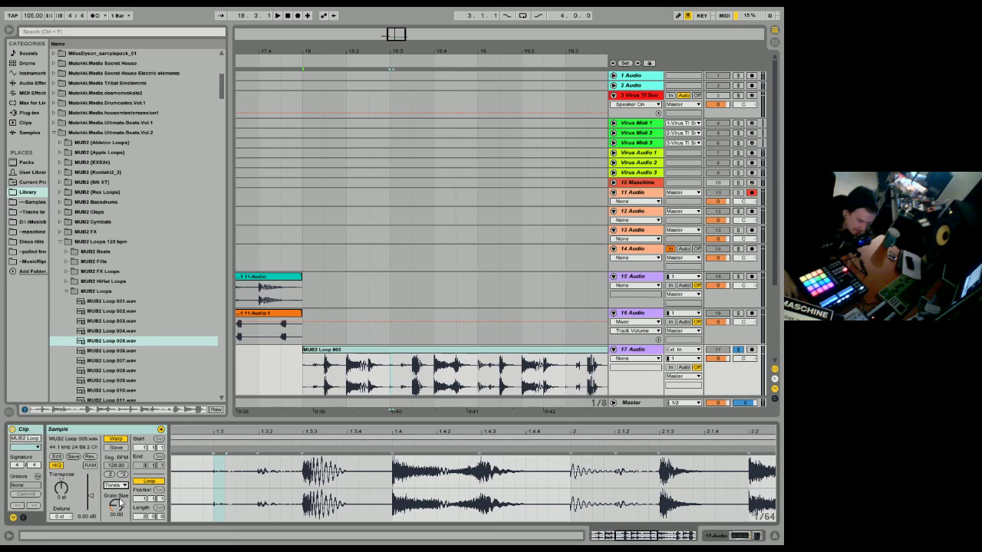
{"action": "left_click_drag", "start_coordinate": [33, 15], "coordinate": [31, 39]}
Return the clip's warp mode to Beats with Preserve at 1/32, and change its transient loop mode.
{"action": "left_click", "coordinate": [116, 486]}
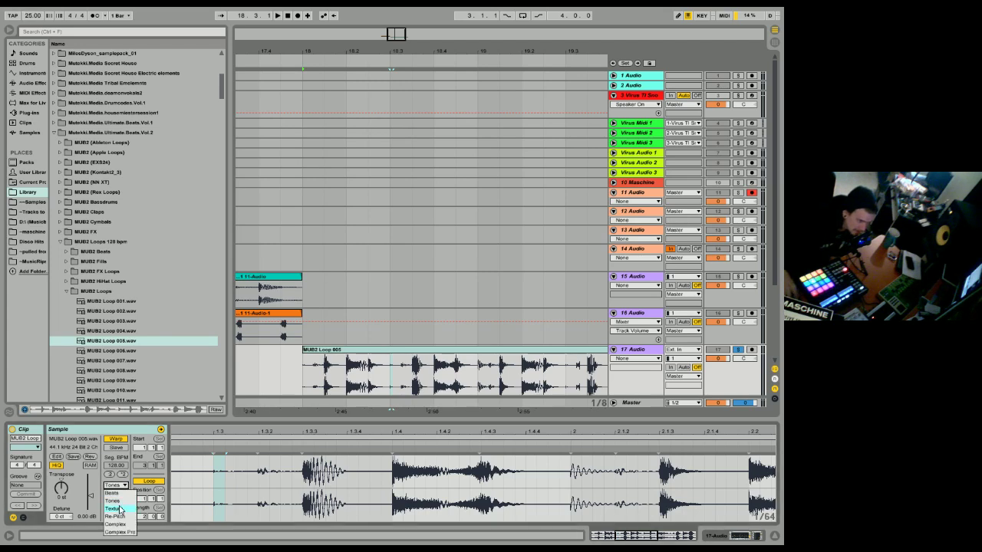
{"action": "left_click", "coordinate": [112, 493]}
{"action": "left_click", "coordinate": [116, 503]}
{"action": "left_click", "coordinate": [116, 549]}
{"action": "left_click", "coordinate": [111, 513]}
{"action": "left_click", "coordinate": [109, 525]}
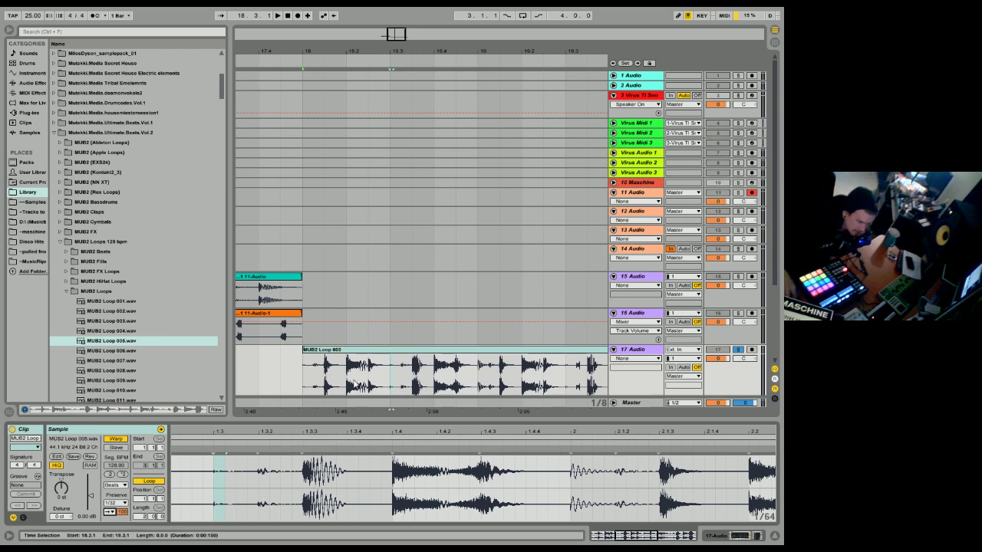
Play the loop from 18.2, choose another transient loop mode for the clip and play the same passage again.
{"action": "left_click", "coordinate": [324, 376]}
{"action": "key", "text": "space"}
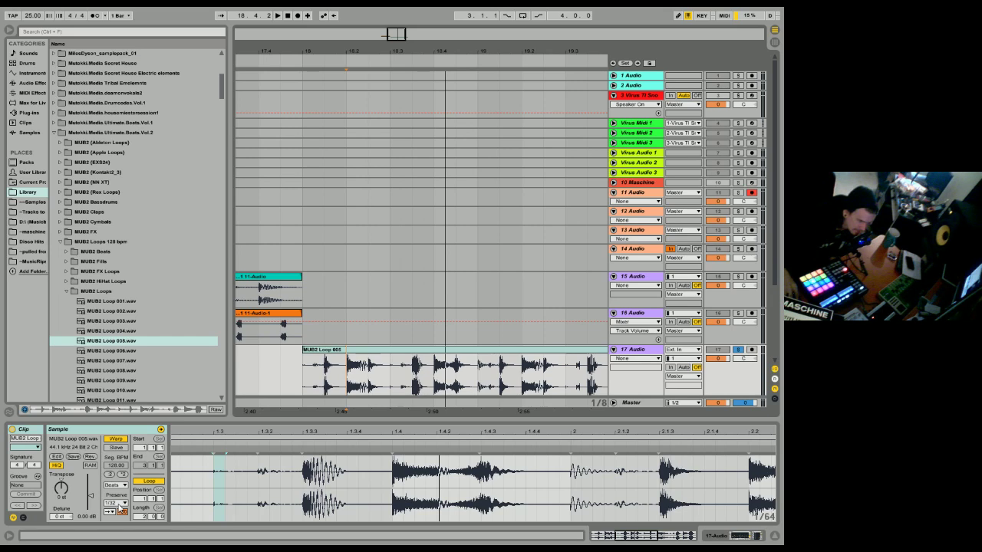
{"action": "left_click", "coordinate": [111, 513]}
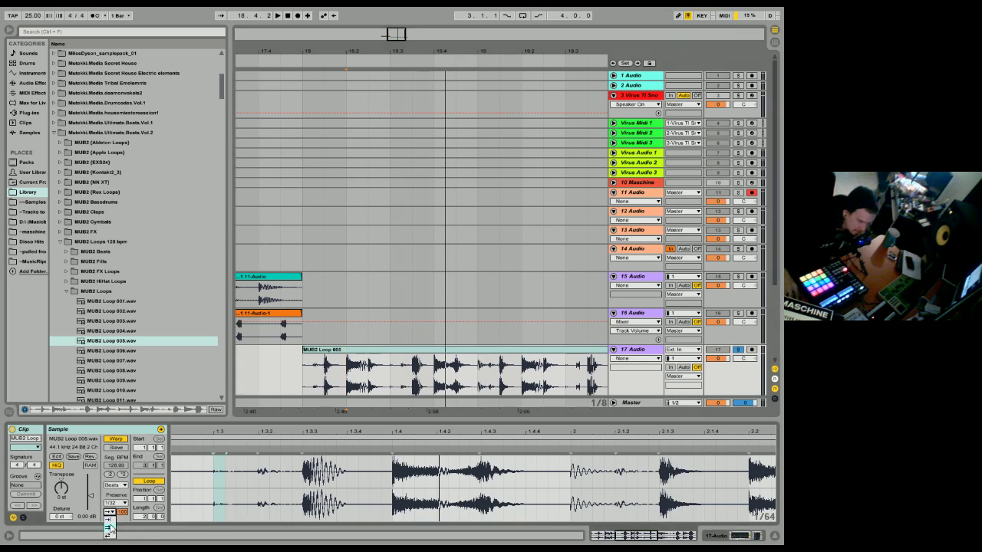
{"action": "left_click", "coordinate": [108, 528]}
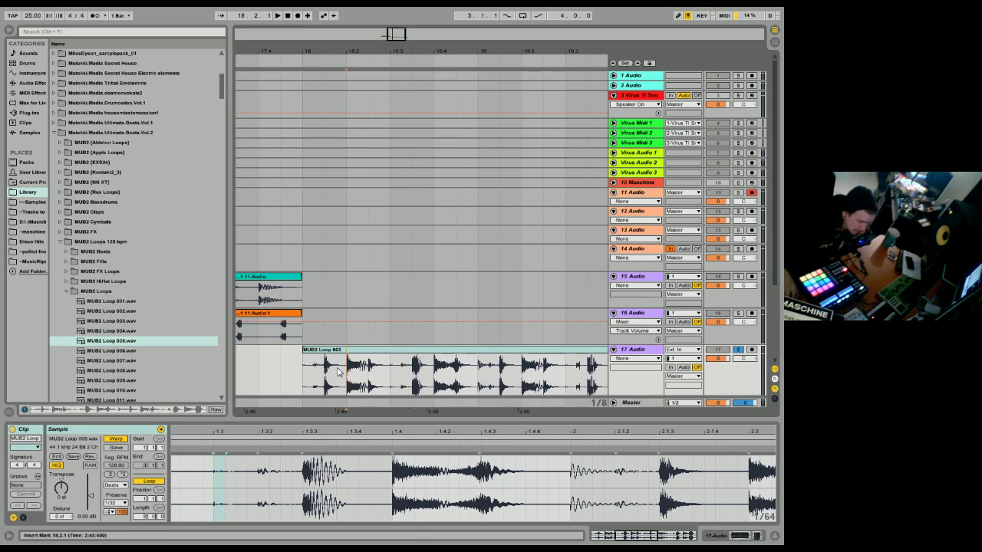
{"action": "key", "text": "space"}
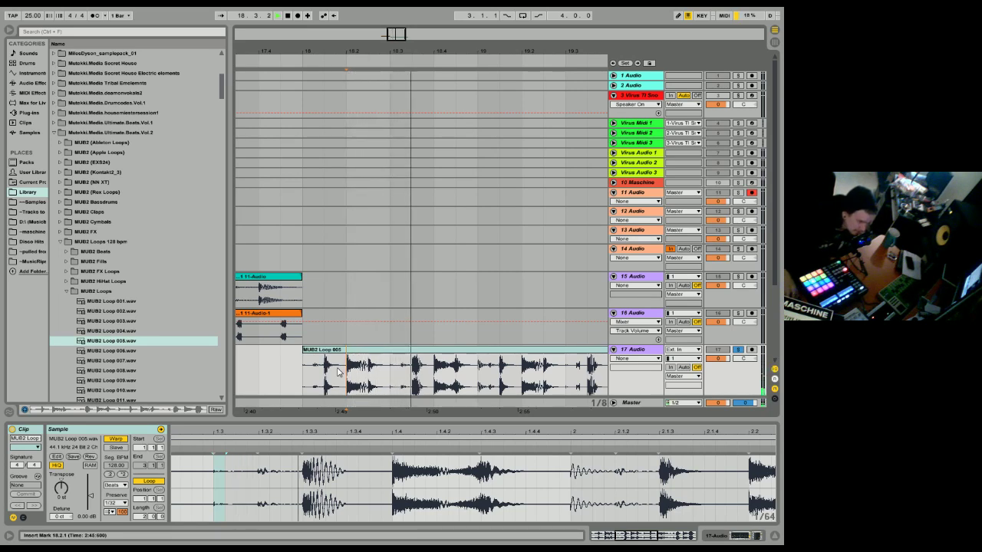
{"action": "key", "text": "space"}
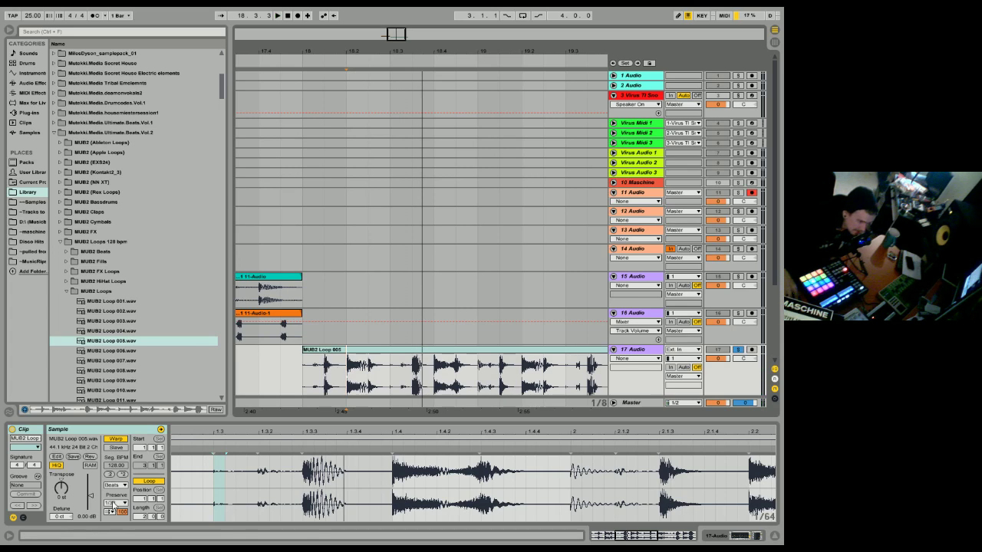
Set the clip's Preserve resolution to 1/16 and play it from 18.2, raising the project tempo to 53 BPM.
{"action": "left_click", "coordinate": [115, 502]}
{"action": "left_click", "coordinate": [115, 541]}
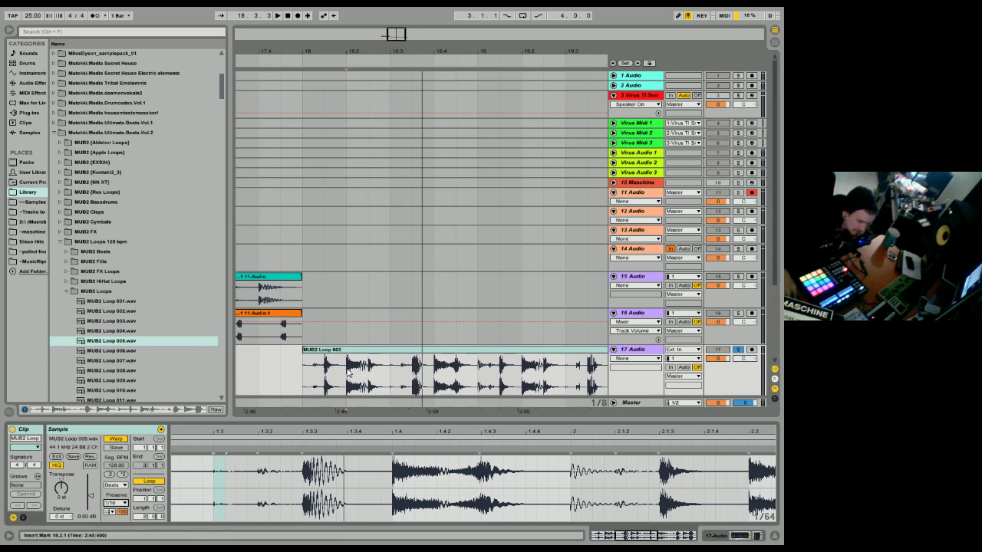
{"action": "key", "text": "space"}
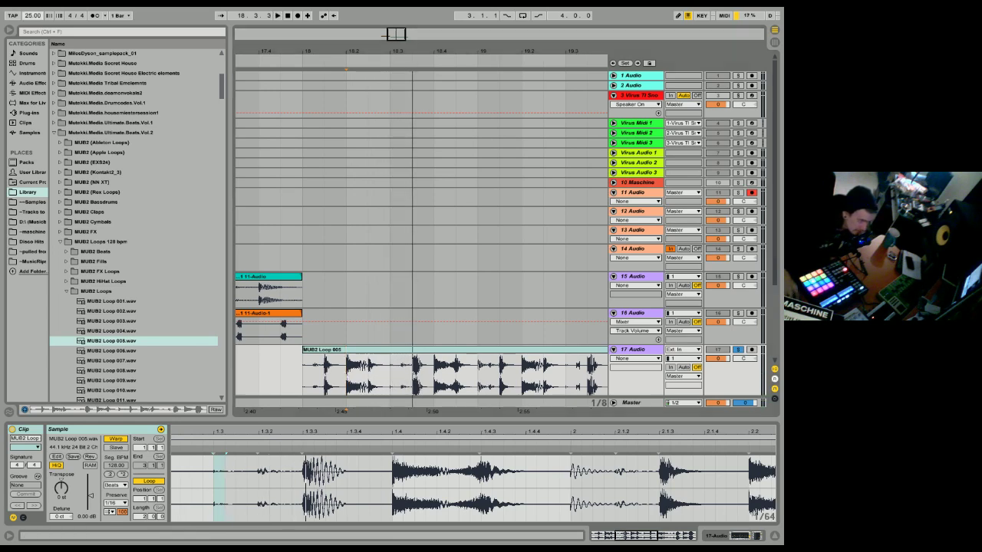
{"action": "key", "text": "space"}
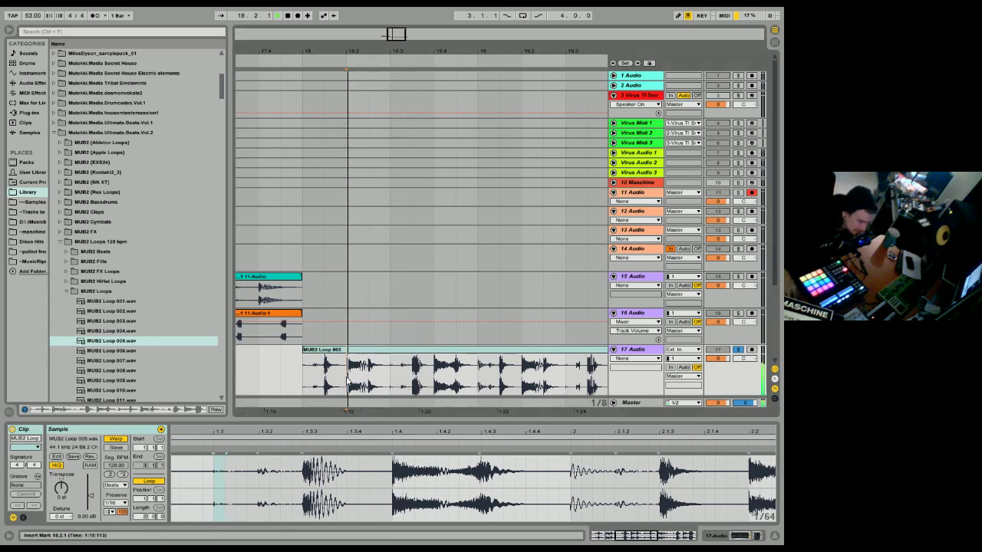
{"action": "key", "text": "space"}
Set the clip's Preserve resolution to 1/8 and play it from 18.2.
{"action": "left_click", "coordinate": [115, 504]}
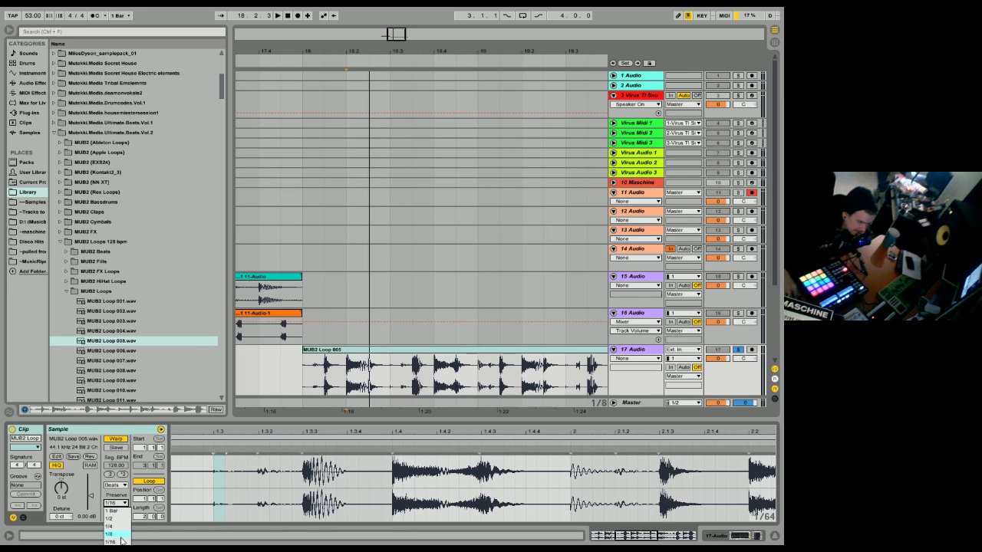
{"action": "left_click", "coordinate": [112, 535]}
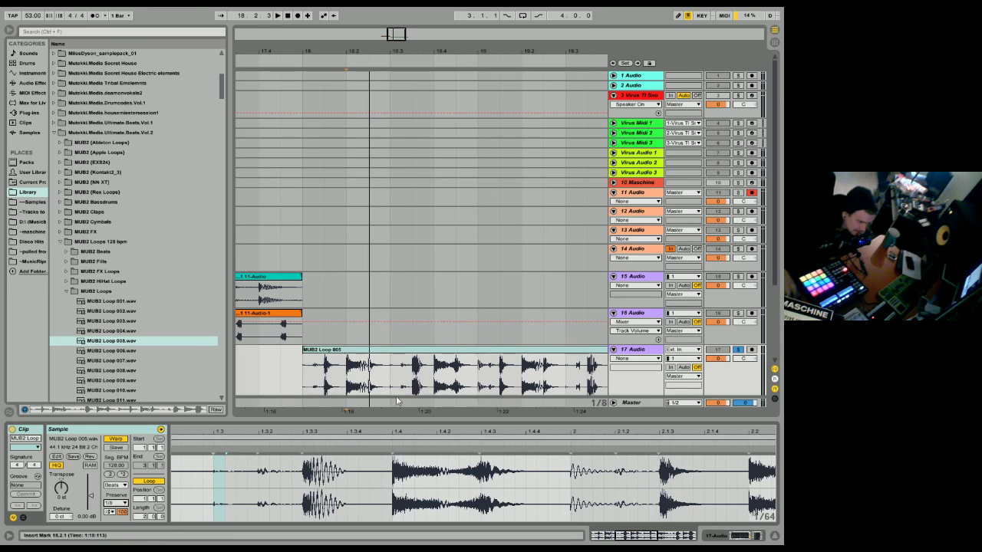
{"action": "key", "text": "space"}
{"action": "key", "text": "space"}
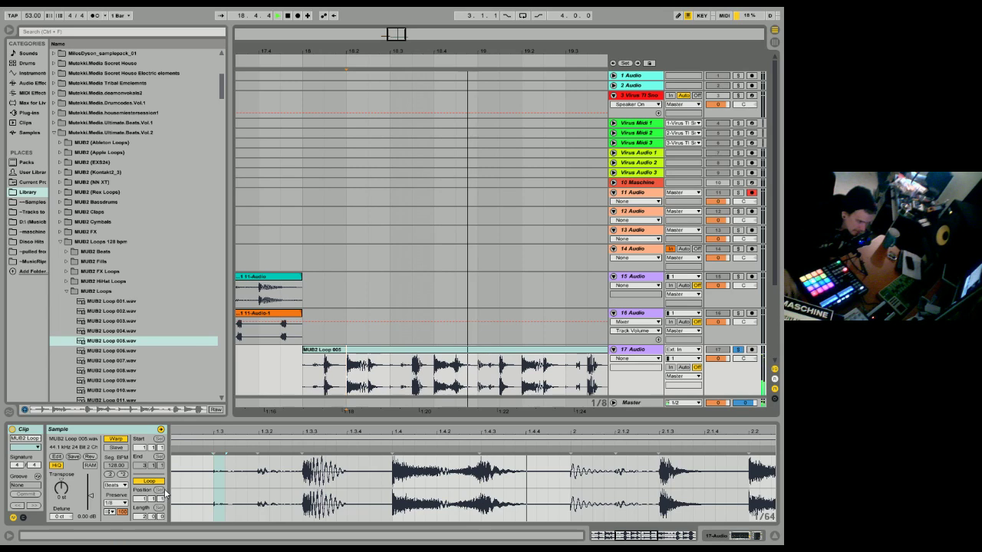
{"action": "key", "text": "space"}
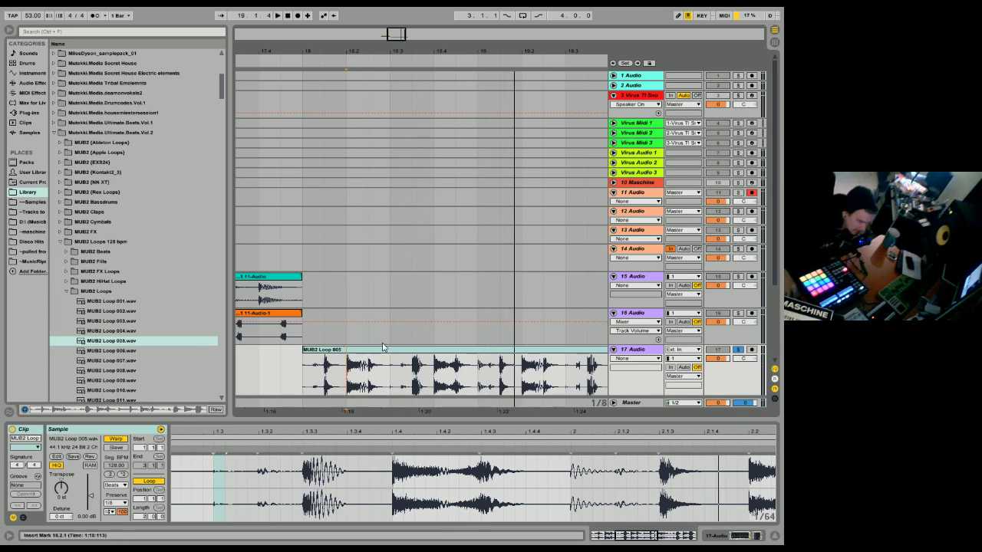
Set the project tempo to 68 BPM and the clip's Preserve resolution to 1/16, and play it from 18.2.
{"action": "left_click", "coordinate": [347, 349]}
{"action": "left_click_drag", "start_coordinate": [323, 379], "coordinate": [345, 378]}
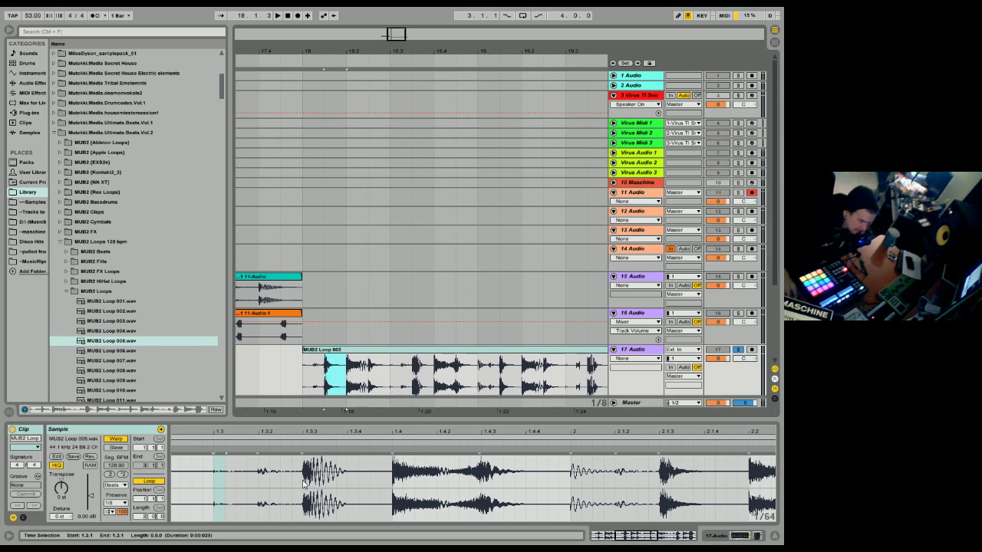
{"action": "left_click_drag", "start_coordinate": [40, 16], "coordinate": [40, 6]}
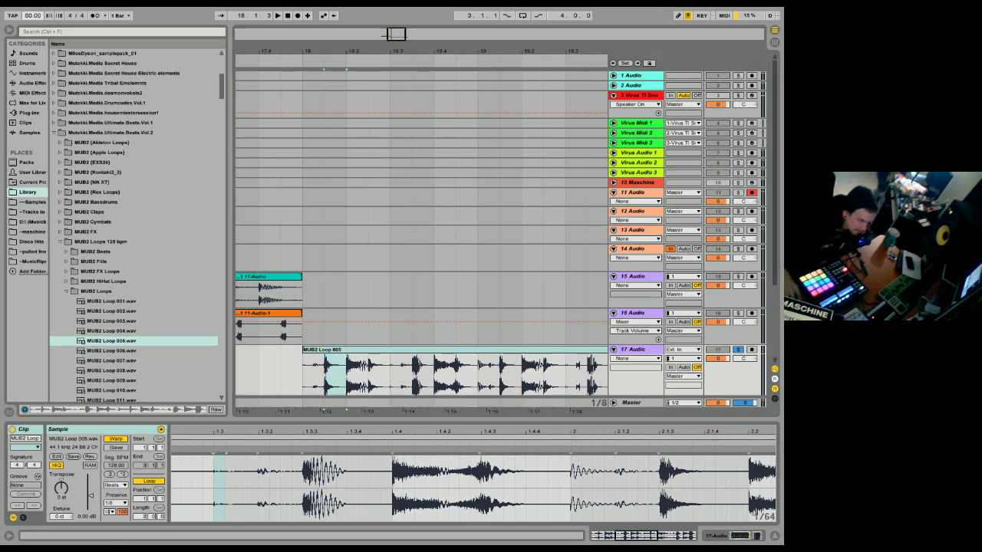
{"action": "left_click", "coordinate": [116, 504]}
{"action": "left_click", "coordinate": [120, 542]}
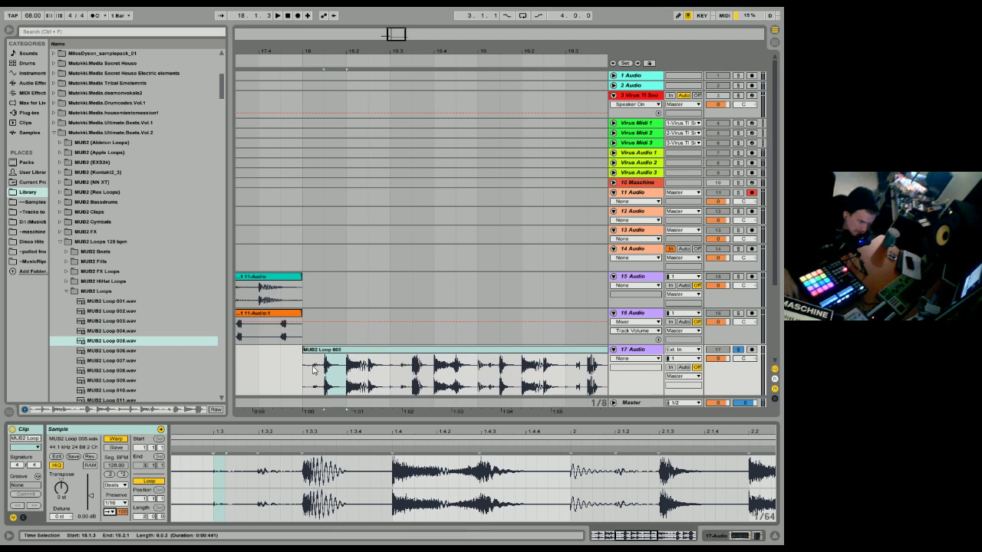
{"action": "left_click", "coordinate": [343, 349]}
{"action": "left_click", "coordinate": [347, 373]}
{"action": "key", "text": "space"}
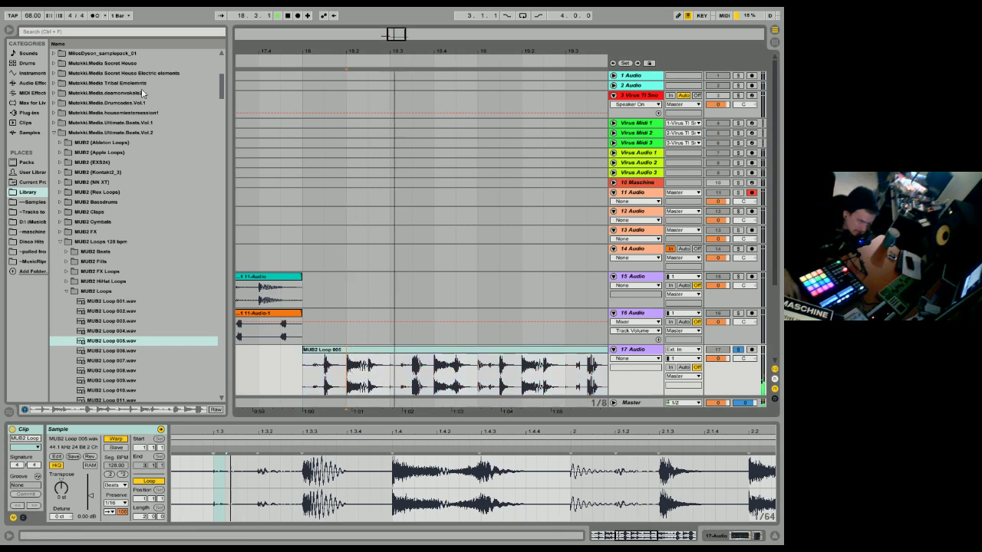
Raise the project tempo to 101 BPM and set the MUB2 Loop 005 clip's Preserve resolution to Transients.
{"action": "mouse_move", "coordinate": [35, 17]}
{"action": "left_mouse_down"}
{"action": "mouse_move", "coordinate": [35, 0]}
{"action": "mouse_move", "coordinate": [33, 7]}
{"action": "left_mouse_up"}
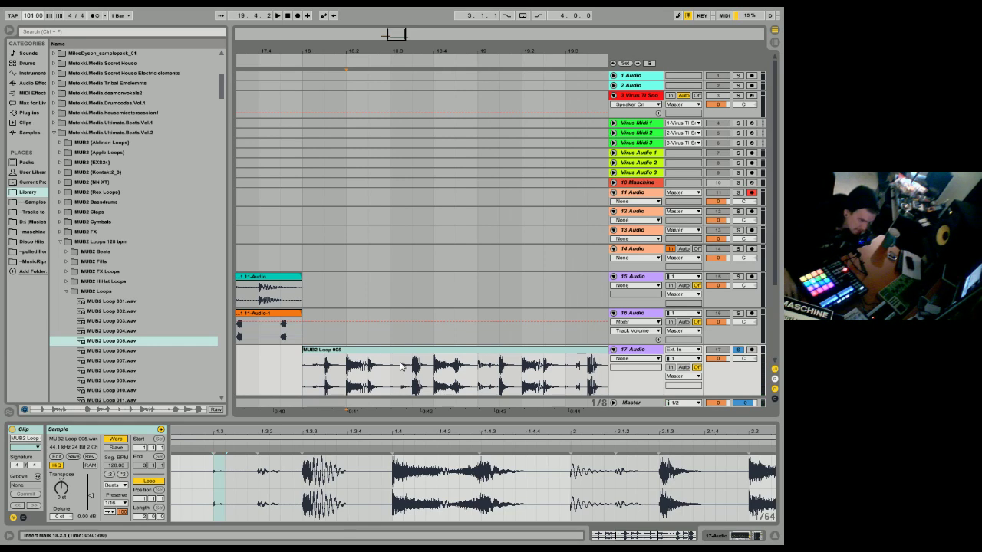
{"action": "left_click_drag", "start_coordinate": [351, 375], "coordinate": [368, 375]}
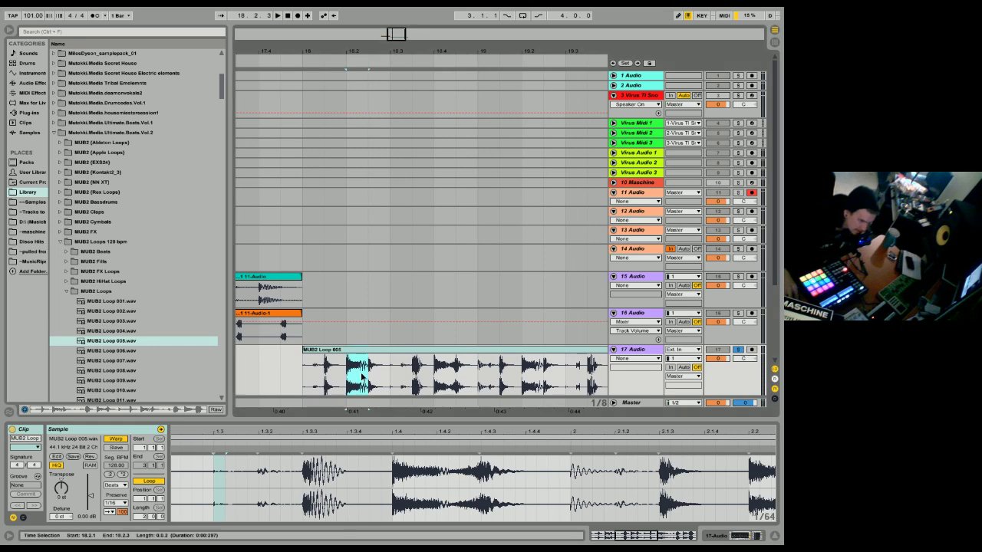
{"action": "left_click", "coordinate": [121, 503]}
{"action": "left_click", "coordinate": [117, 550]}
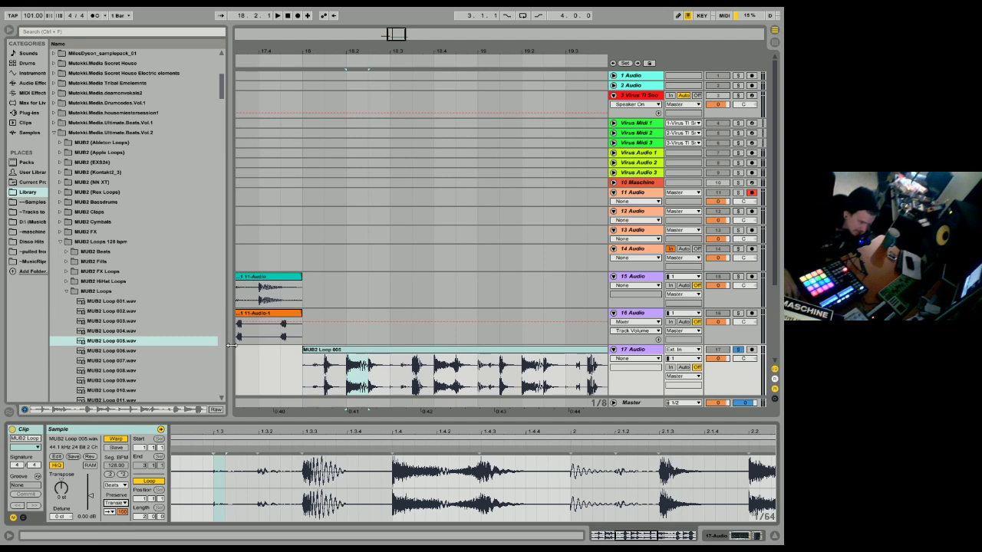
{"action": "left_click", "coordinate": [109, 511]}
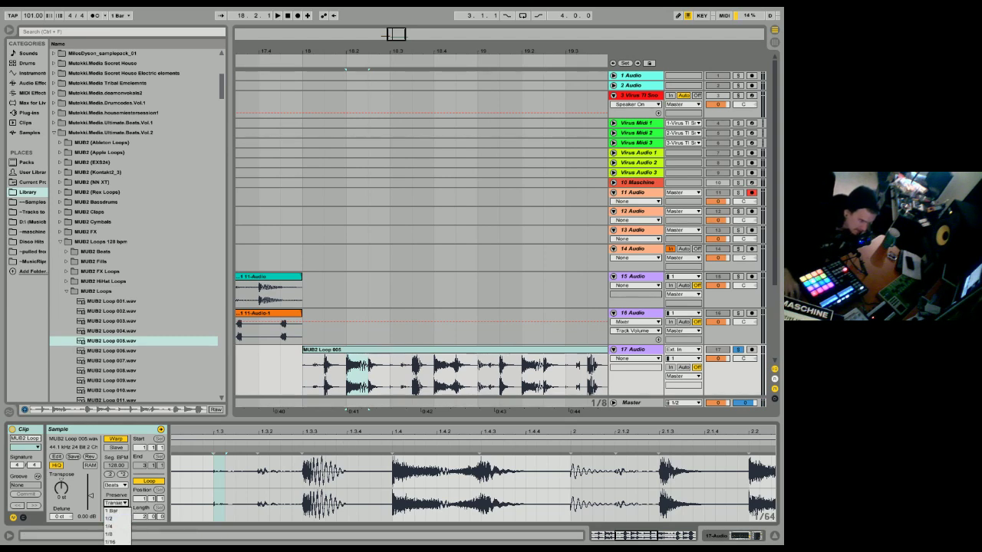
{"action": "left_click", "coordinate": [116, 504]}
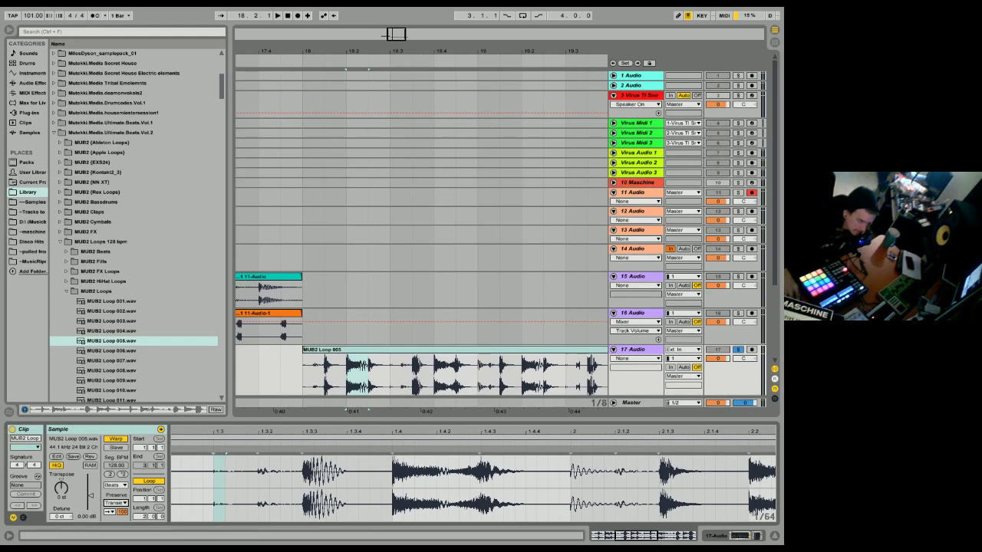
Choose Transients for the MUB2 Loop 005 clip's Preserve setting and play the clip from its start.
{"action": "left_click", "coordinate": [121, 503]}
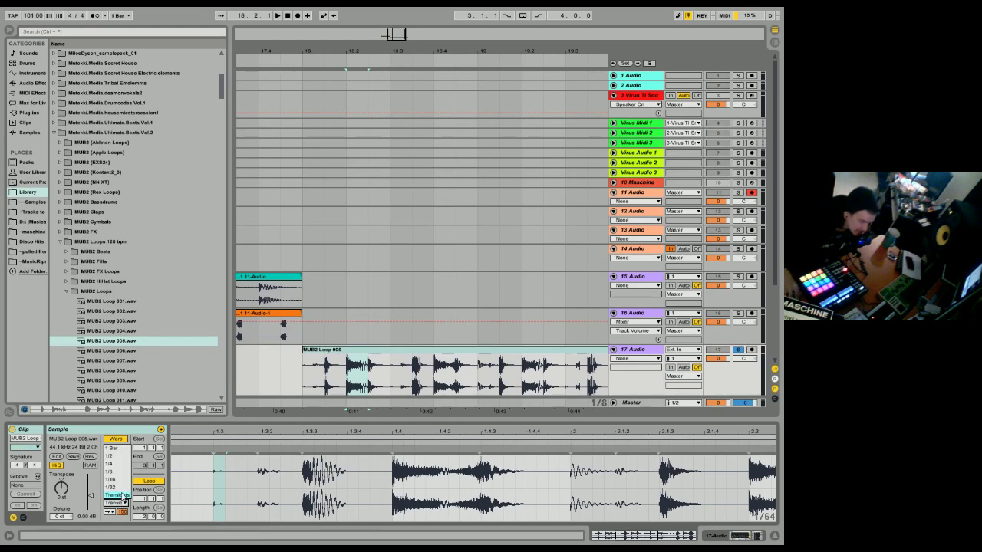
{"action": "left_click", "coordinate": [123, 495]}
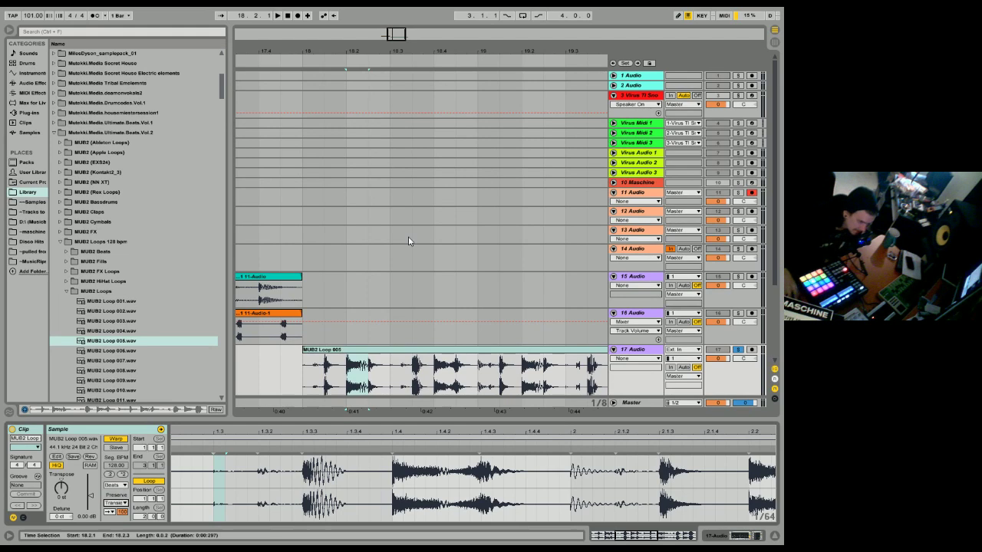
{"action": "left_click", "coordinate": [371, 351]}
{"action": "key", "text": "space"}
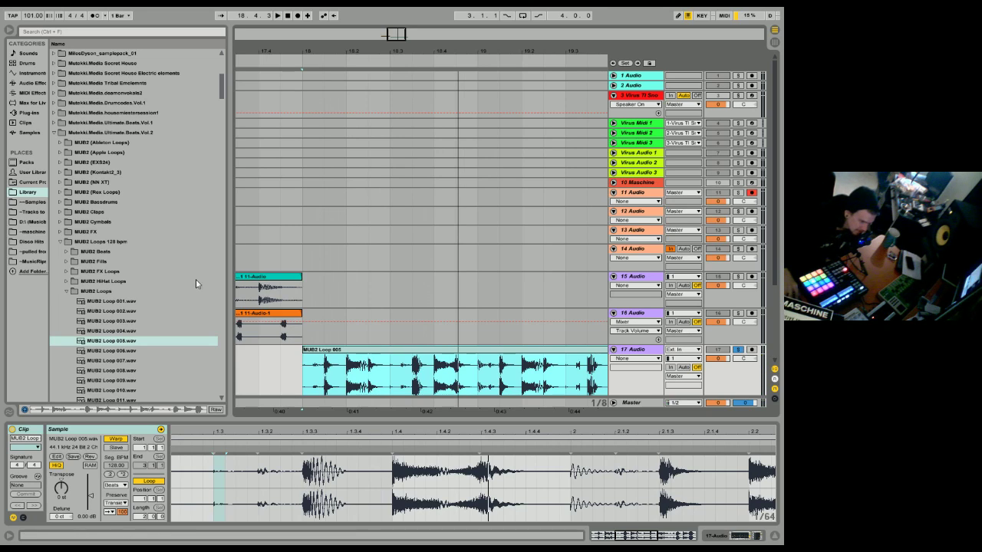
Set the MUB2 Loop 005 clip's transient loop mode to Loop Back-and-Forth and play it, lowering the project tempo to 78 BPM.
{"action": "left_click", "coordinate": [115, 503]}
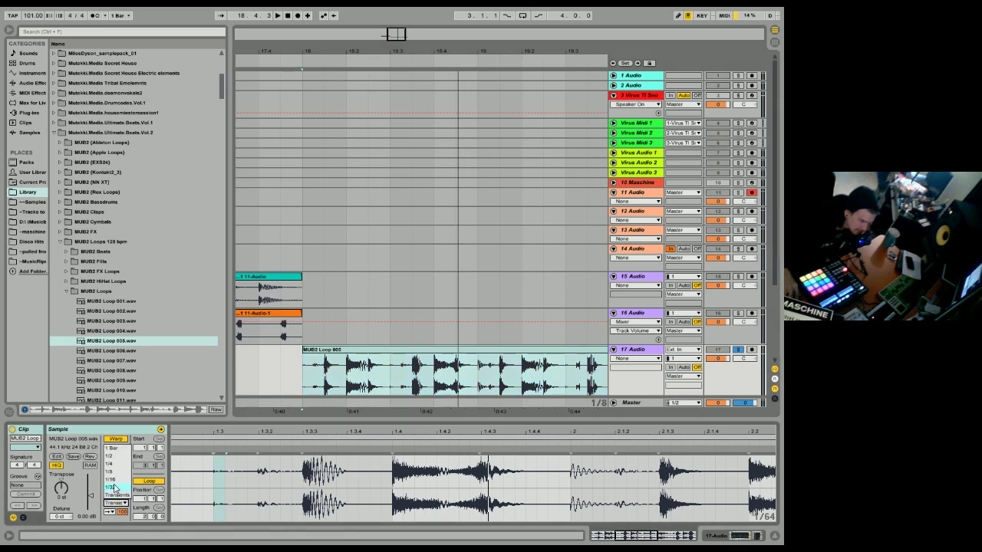
{"action": "left_click", "coordinate": [105, 523]}
{"action": "left_click", "coordinate": [110, 512]}
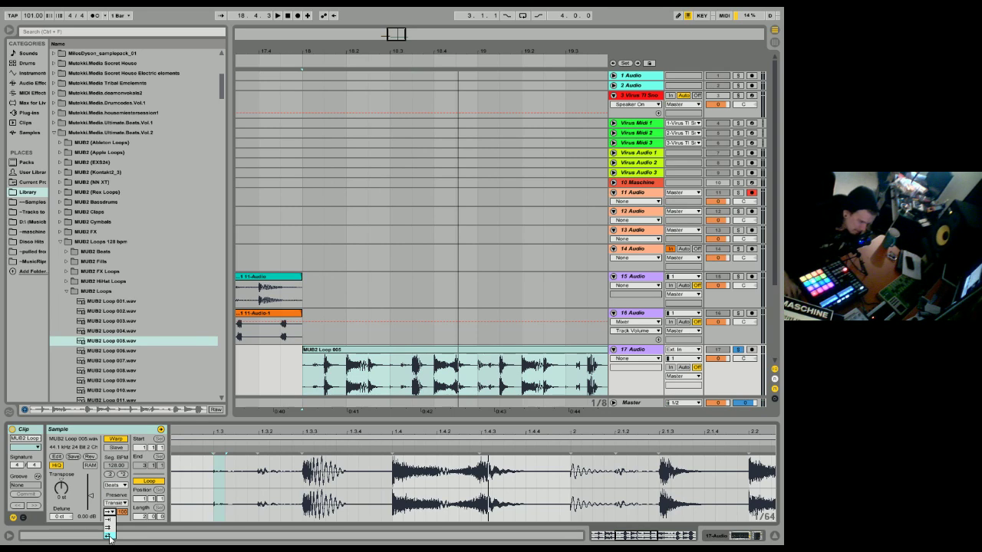
{"action": "left_click", "coordinate": [109, 536]}
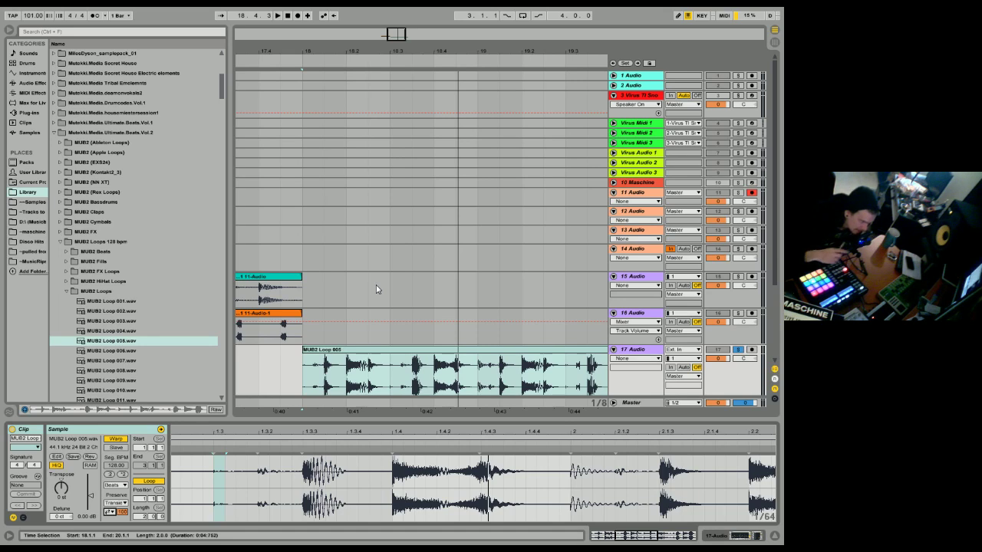
{"action": "key", "text": "space"}
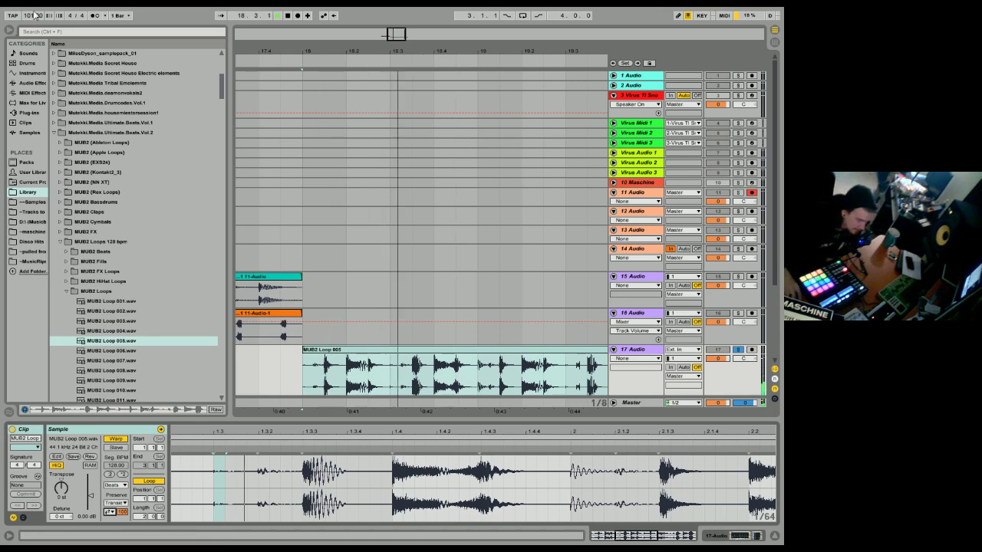
{"action": "key", "text": "space"}
{"action": "left_click_drag", "start_coordinate": [31, 15], "coordinate": [31, 33]}
{"action": "key", "text": "space"}
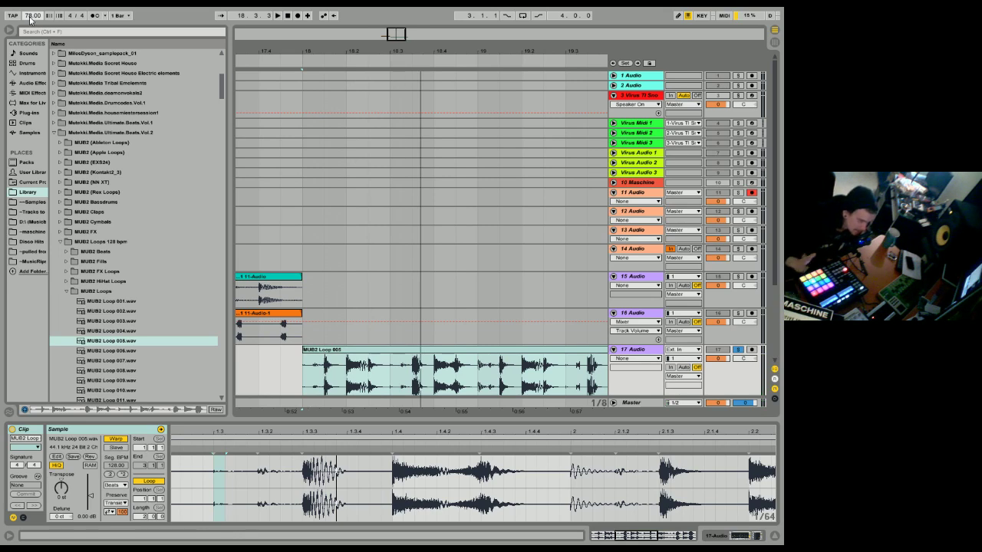
Switch the MUB2 Loop 005 clip's warp mode to Tones and play it from 18.2, lowering the grain size to 12.
{"action": "left_click", "coordinate": [117, 485]}
{"action": "left_click", "coordinate": [115, 500]}
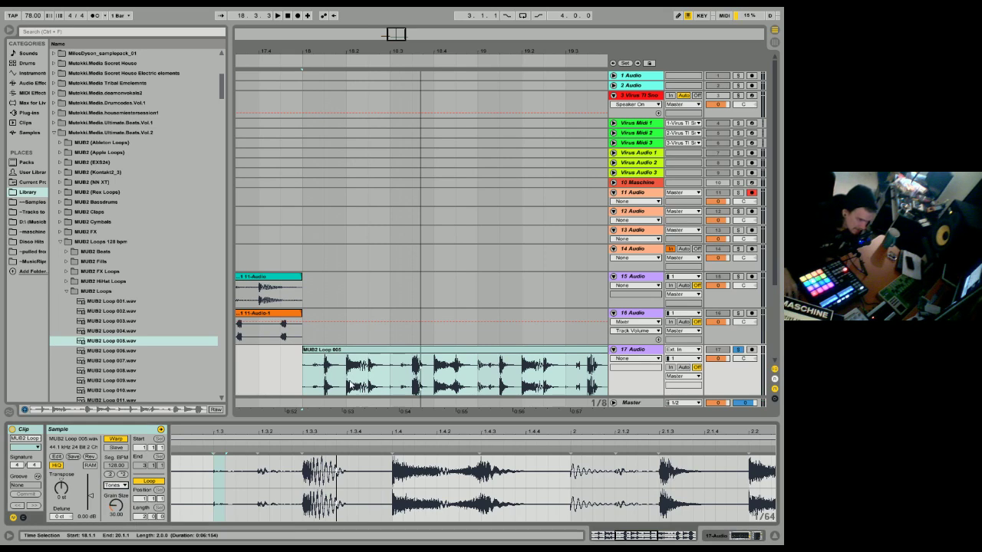
{"action": "left_click", "coordinate": [345, 375]}
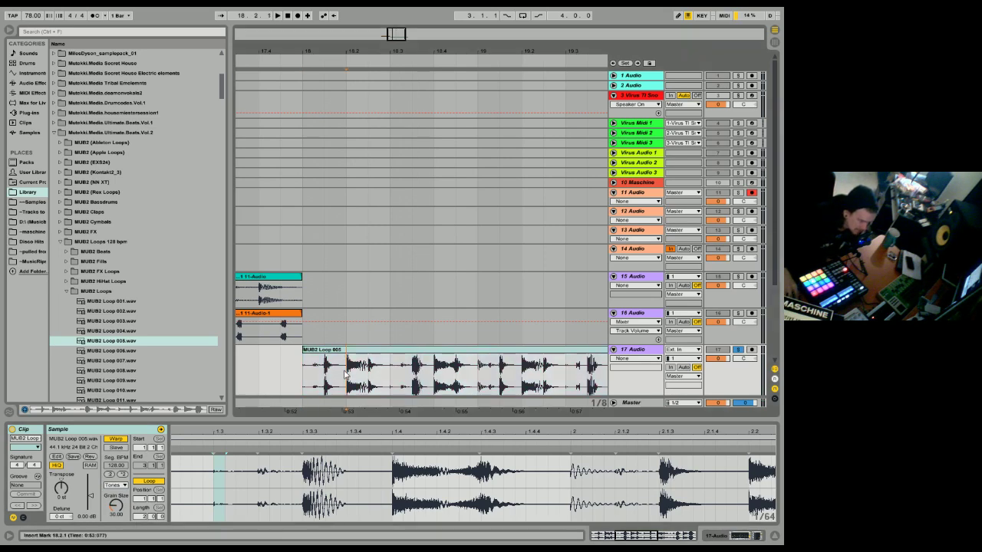
{"action": "key", "text": "space"}
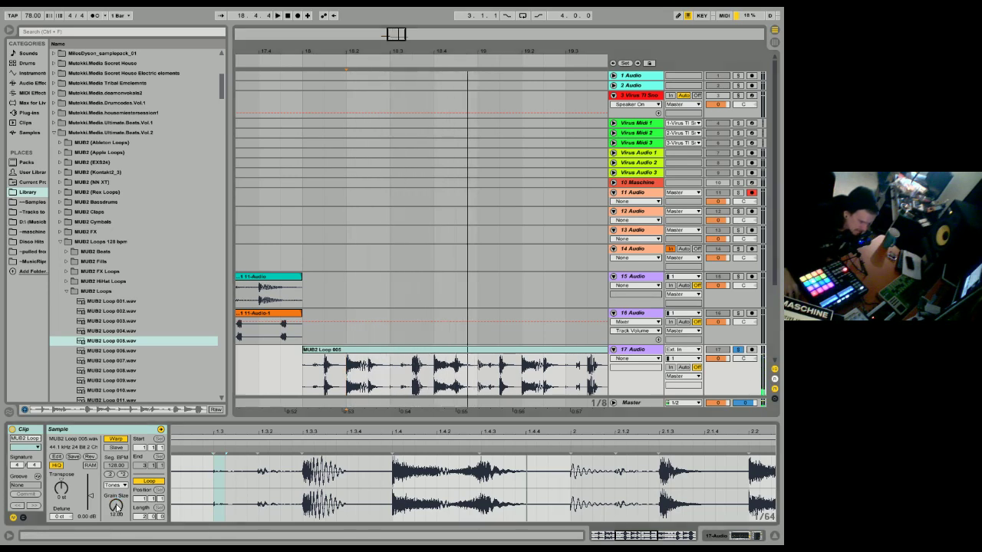
Switch the MUB2 Loop 005 clip's warp mode to Complex and play it from 18.2.
{"action": "left_click", "coordinate": [116, 486]}
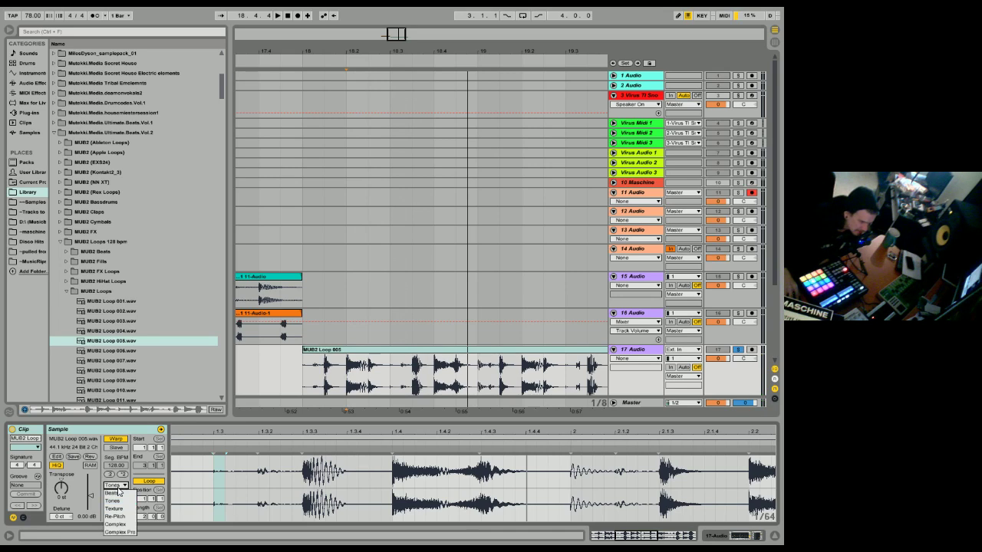
{"action": "left_click", "coordinate": [112, 501]}
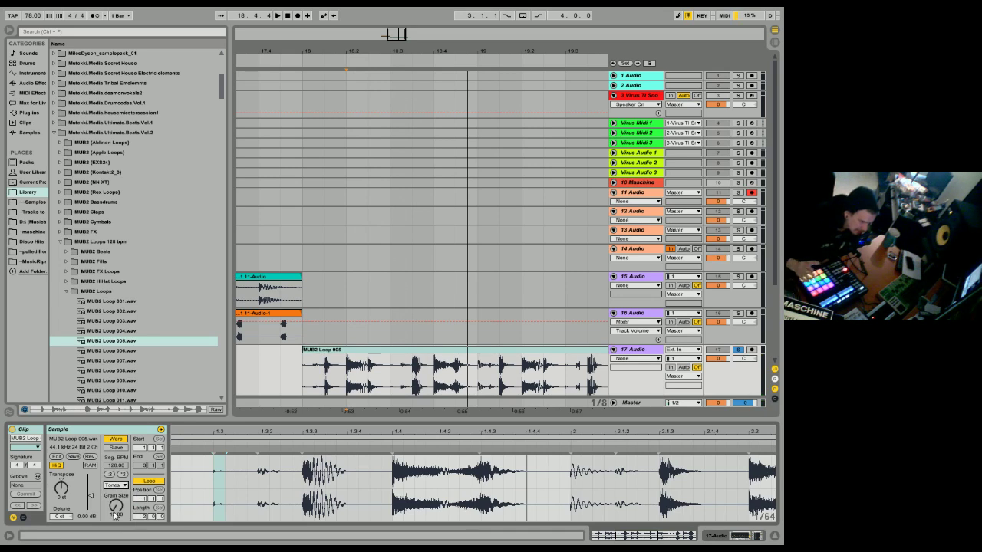
{"action": "left_click", "coordinate": [115, 484]}
{"action": "left_click", "coordinate": [115, 523]}
{"action": "left_click", "coordinate": [347, 380]}
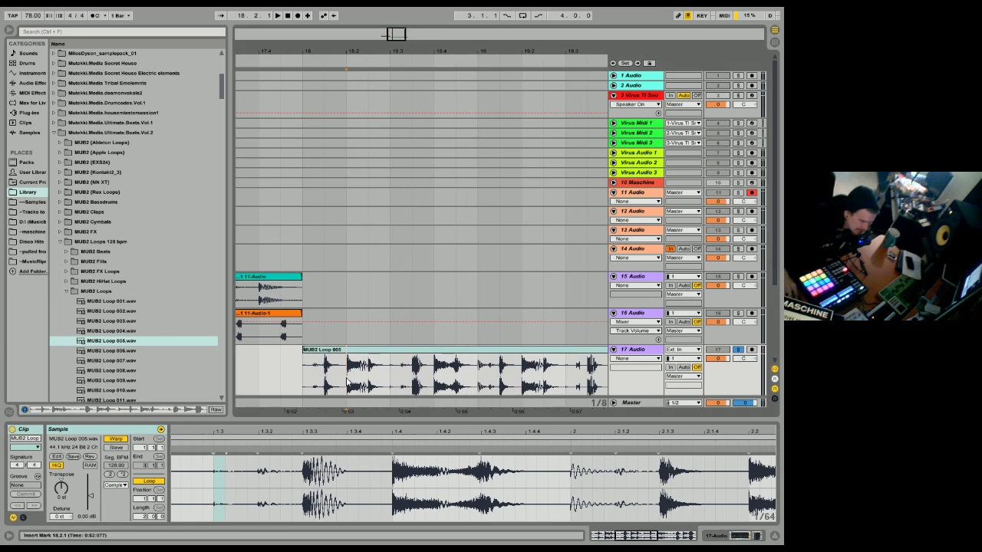
{"action": "key", "text": "space"}
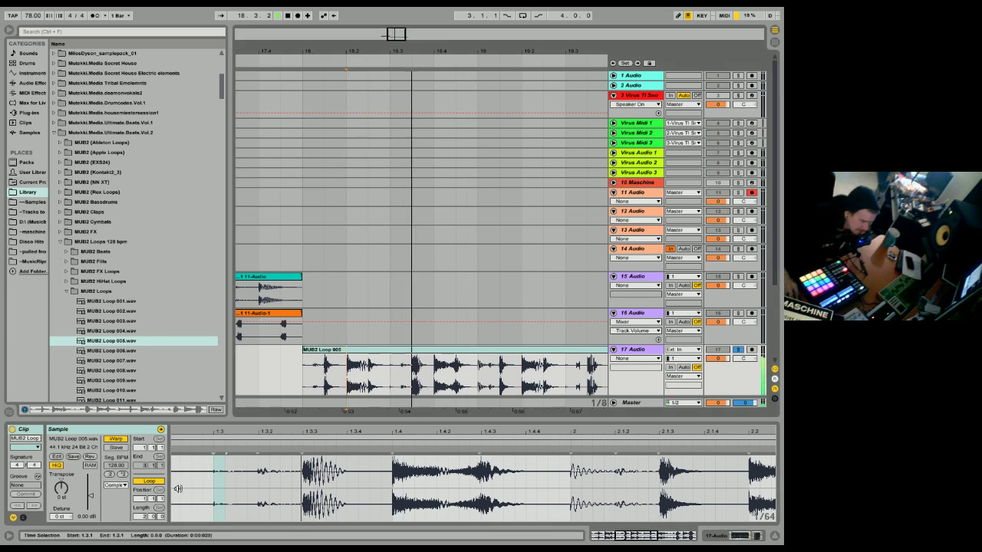
Change the MUB2 Loop 005 clip's warp mode to Complex Pro during playback.
{"action": "left_click", "coordinate": [115, 484]}
{"action": "left_click", "coordinate": [119, 532]}
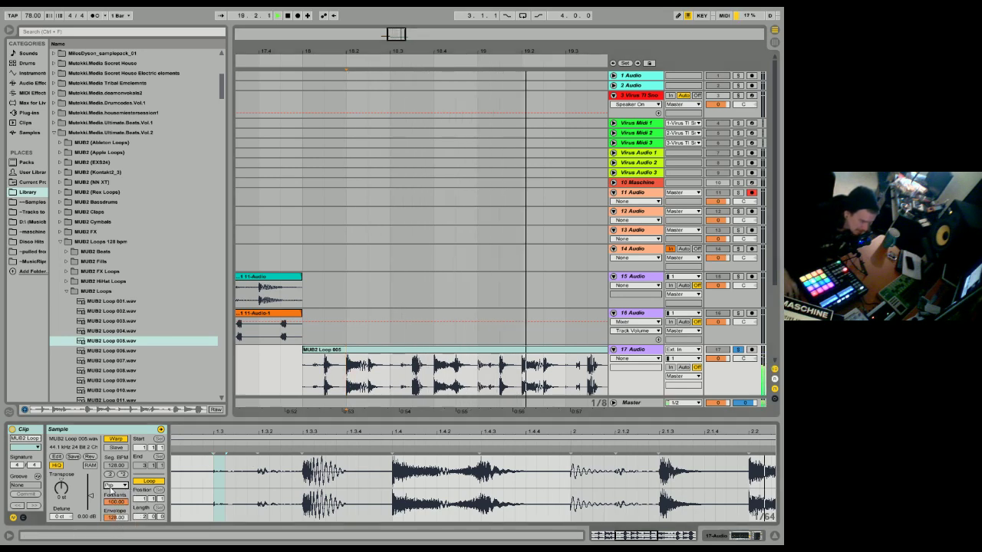
{"action": "left_click", "coordinate": [112, 486]}
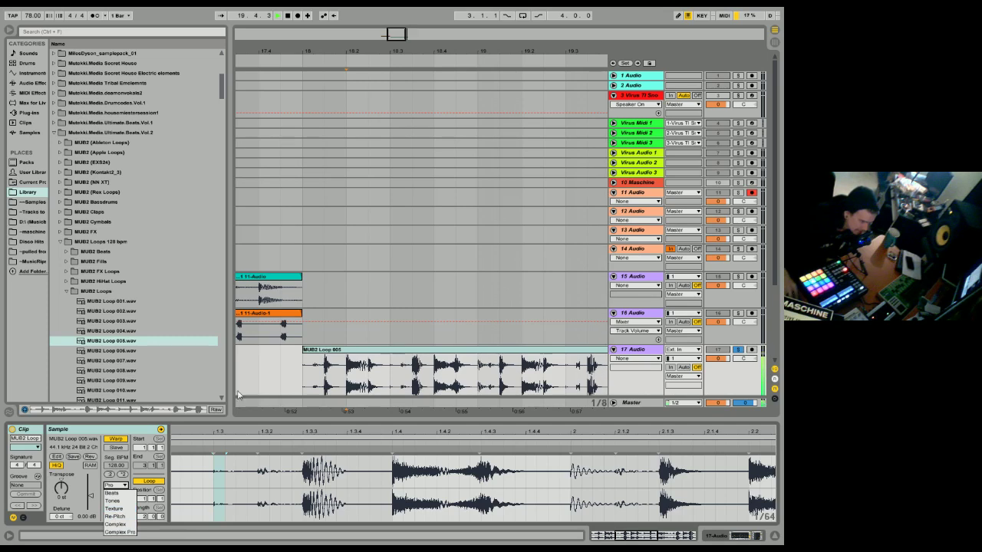
{"action": "left_click", "coordinate": [355, 351]}
Set the MUB2 Loop 005 clip's warp mode to Texture, raise the project tempo to 106 BPM and play the clip from its start.
{"action": "left_click", "coordinate": [115, 485]}
{"action": "left_click", "coordinate": [119, 506]}
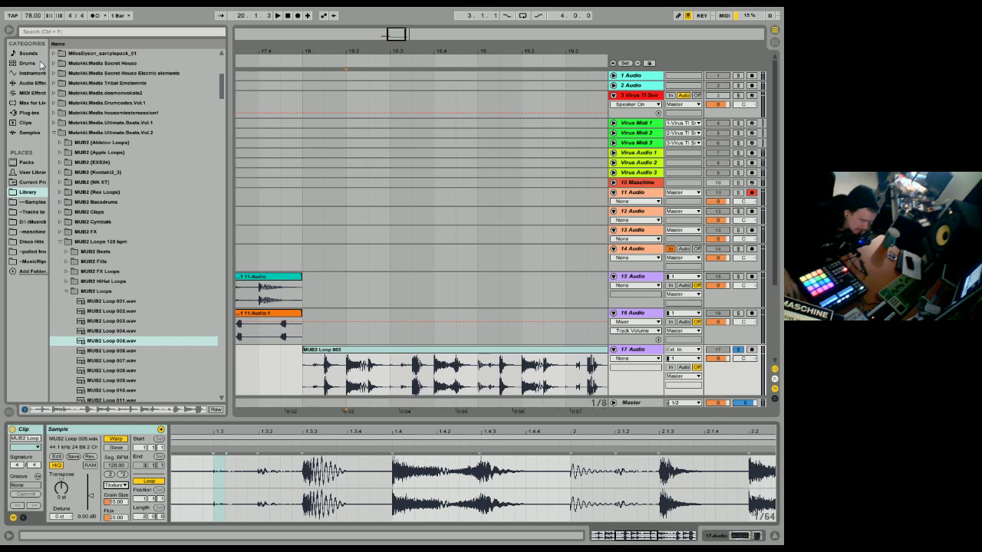
{"action": "mouse_move", "coordinate": [27, 16]}
{"action": "left_mouse_down"}
{"action": "mouse_move", "coordinate": [27, 0]}
{"action": "mouse_move", "coordinate": [29, 17]}
{"action": "left_mouse_up"}
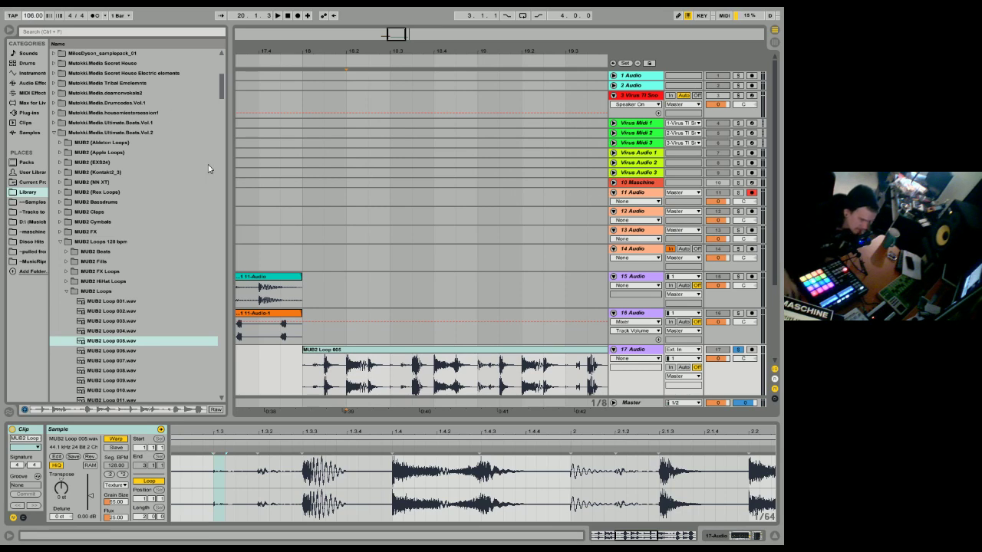
{"action": "left_click", "coordinate": [325, 350]}
{"action": "key", "text": "space"}
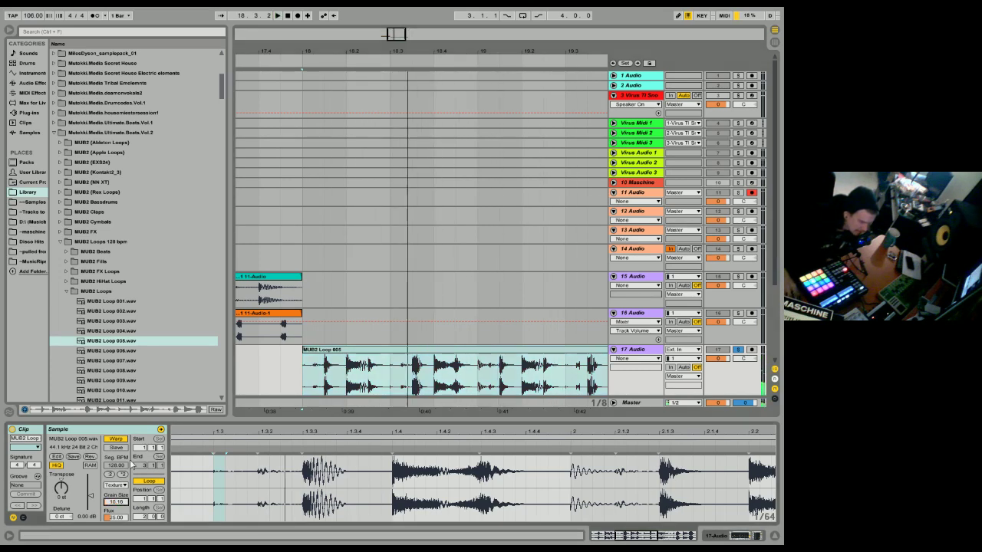
Lower the MUB2 Loop 005 clip's Texture grain size to 2.00 and adjust its Flux while auditioning it.
{"action": "left_click", "coordinate": [111, 517]}
{"action": "left_click_drag", "start_coordinate": [114, 503], "coordinate": [113, 529]}
{"action": "key", "text": "space"}
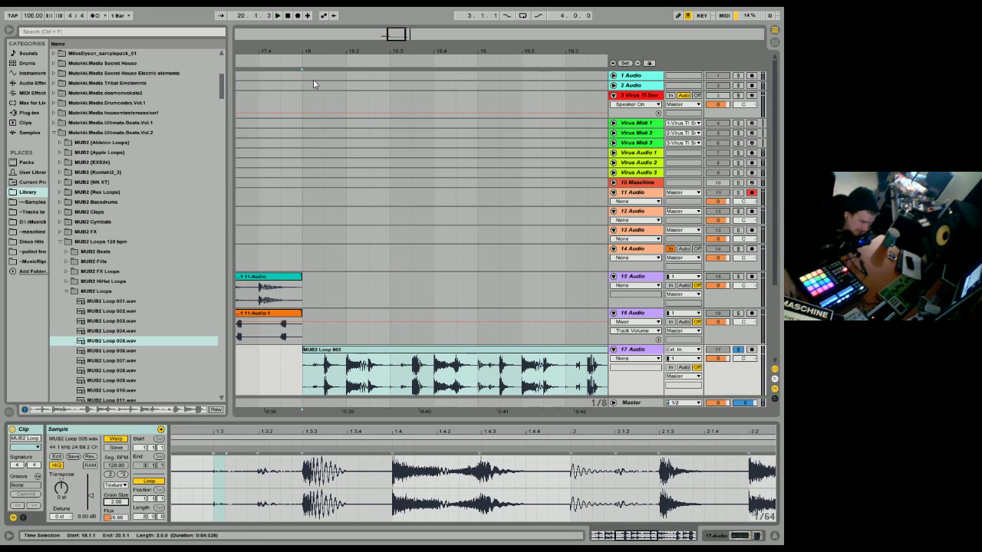
Set the project tempo to 127 BPM, and loop and solo the 11-Audio clip on track 15.
{"action": "left_click_drag", "start_coordinate": [325, 54], "coordinate": [444, 41]}
{"action": "left_click_drag", "start_coordinate": [32, 15], "coordinate": [32, 2]}
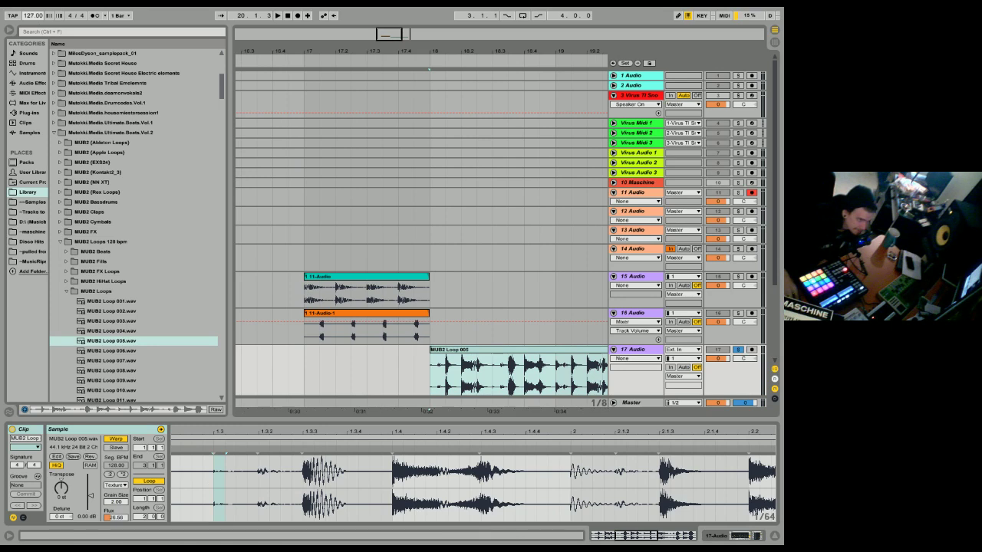
{"action": "left_click", "coordinate": [383, 277]}
{"action": "right_click", "coordinate": [384, 277]}
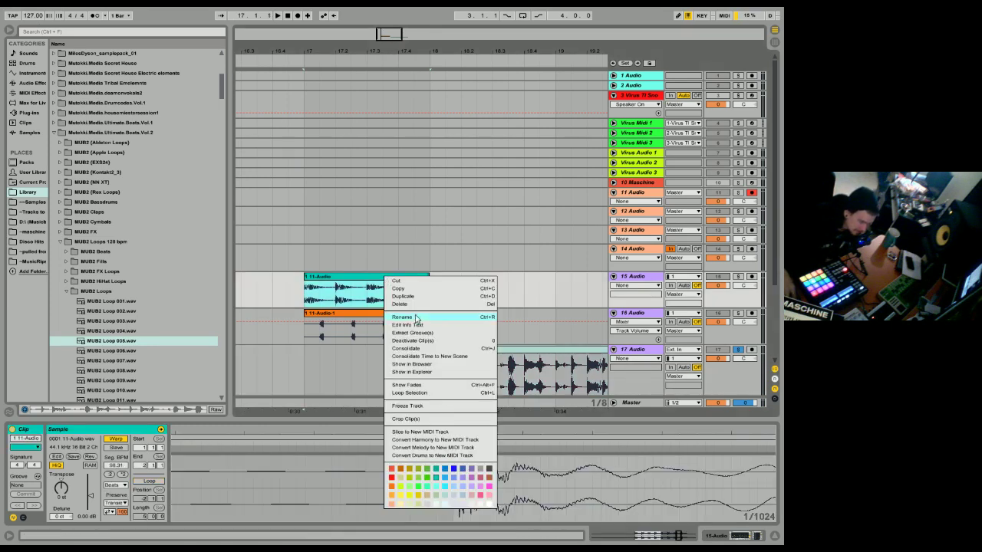
{"action": "left_click", "coordinate": [433, 392]}
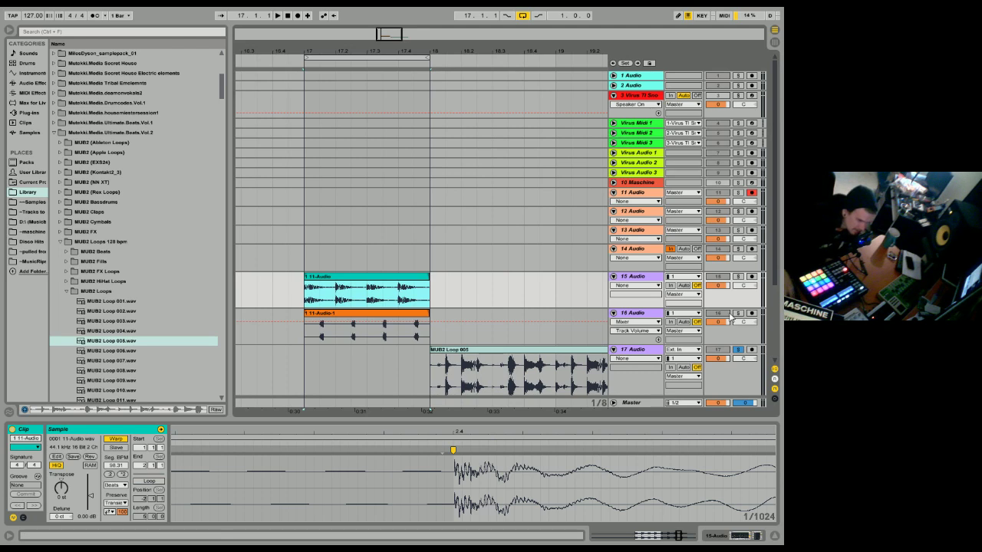
{"action": "left_click", "coordinate": [738, 276]}
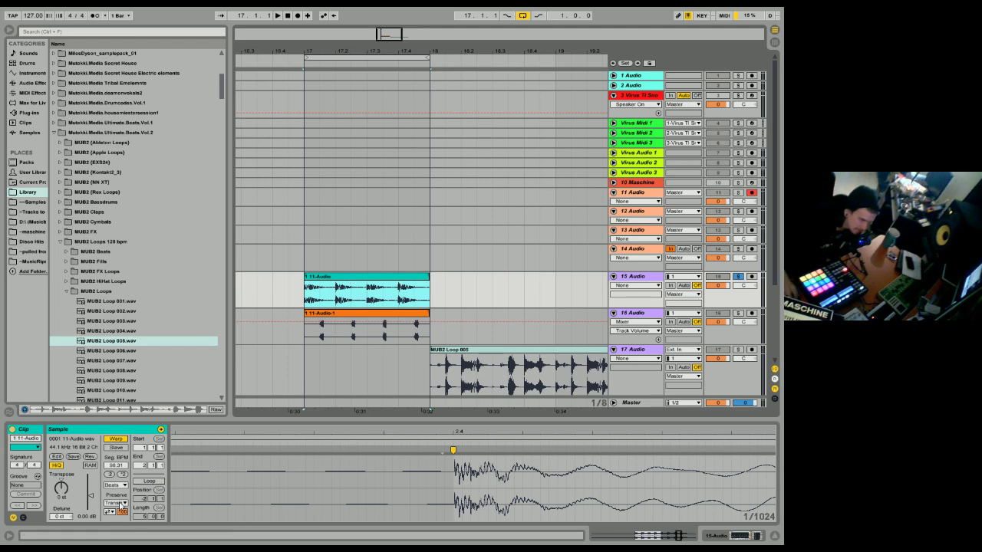
Set the track 15 11-Audio clip's warp mode to Re-Pitch and play the looped clip.
{"action": "left_click", "coordinate": [115, 487]}
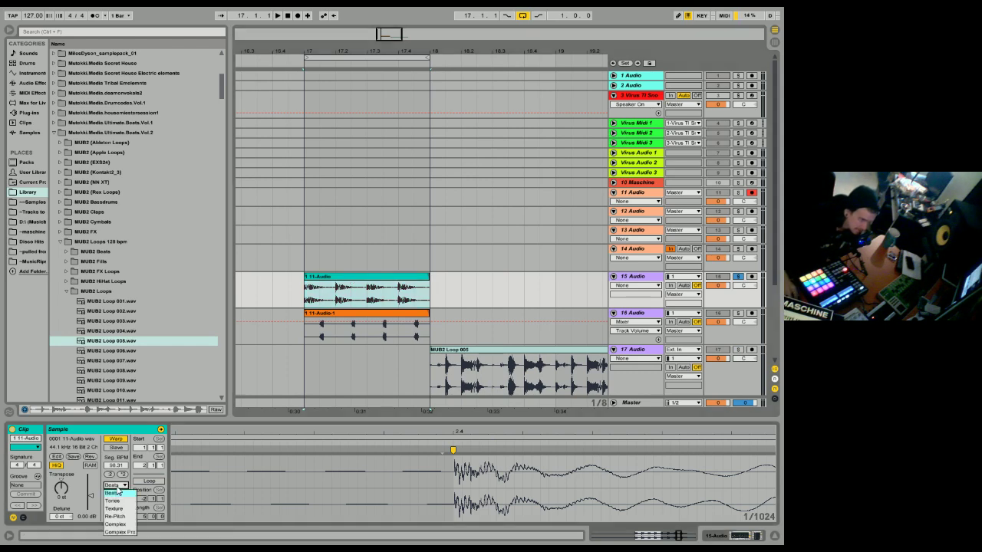
{"action": "left_click", "coordinate": [117, 516]}
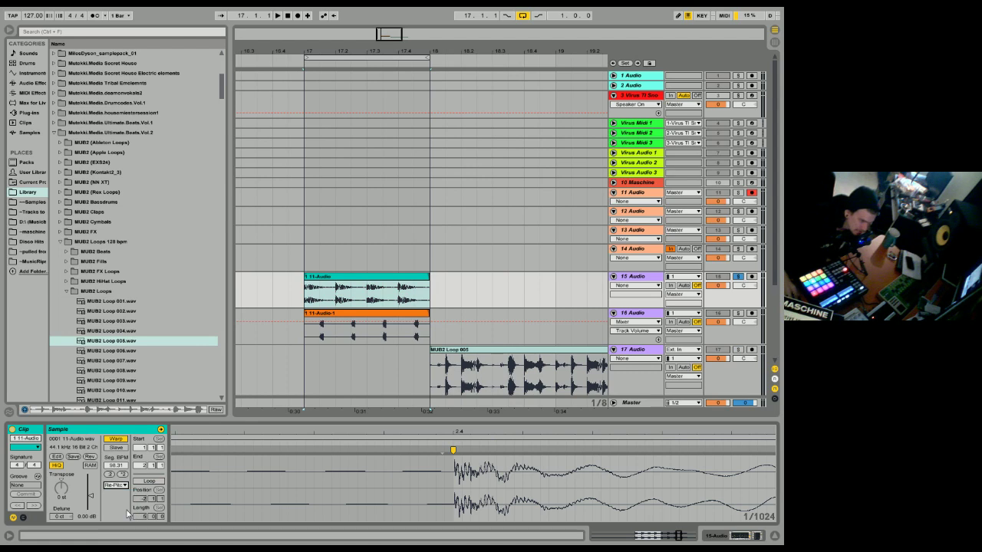
{"action": "left_click", "coordinate": [376, 263]}
{"action": "left_click", "coordinate": [363, 275]}
{"action": "key", "text": "space"}
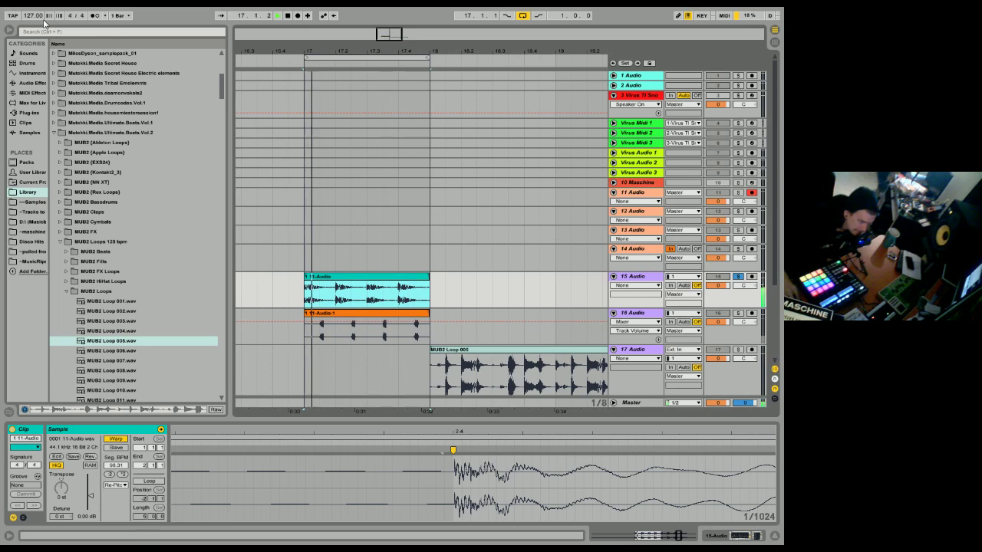
{"action": "key", "text": "space"}
Play the Re-Pitch 11-Audio clip at 127 and 114 BPM, and set the project tempo to 119 BPM.
{"action": "left_click_drag", "start_coordinate": [421, 432], "coordinate": [530, 368]}
{"action": "left_click_drag", "start_coordinate": [558, 432], "coordinate": [663, 432]}
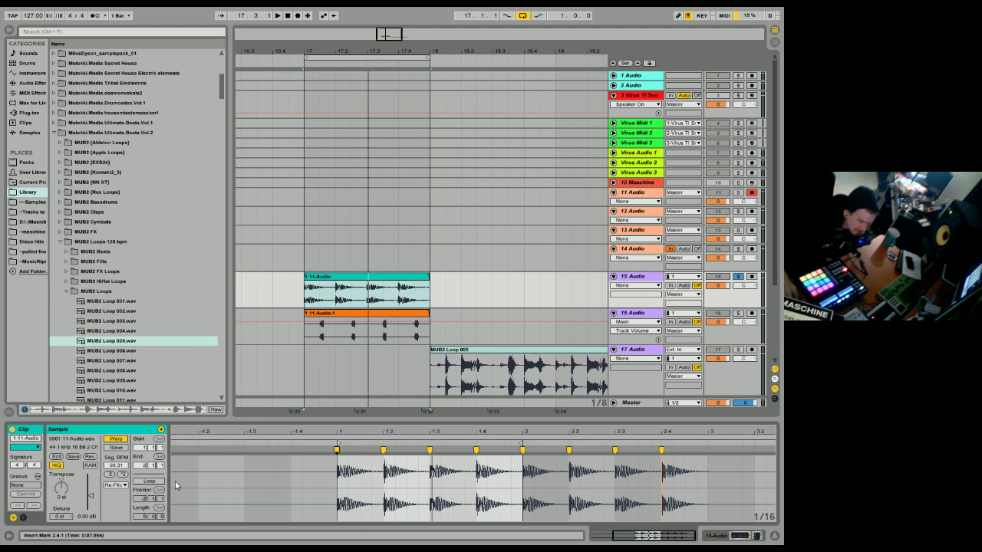
{"action": "key", "text": "space"}
{"action": "key", "text": "space"}
{"action": "left_click_drag", "start_coordinate": [33, 16], "coordinate": [33, 25]}
{"action": "key", "text": "space"}
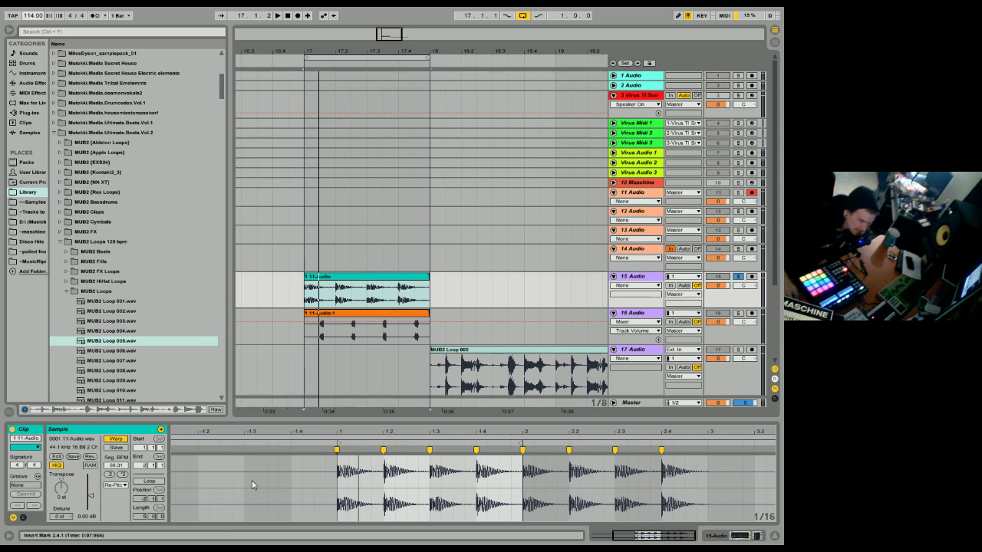
{"action": "left_click_drag", "start_coordinate": [37, 17], "coordinate": [37, 13]}
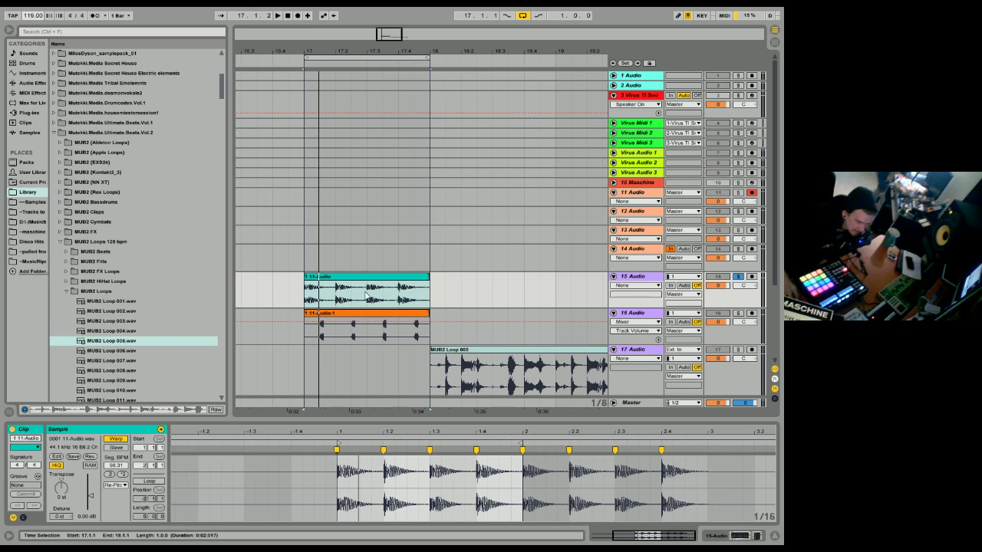
Set the 11-Audio clip's warp mode to Beats and its transient loop mode to Loop Off.
{"action": "left_click", "coordinate": [116, 485]}
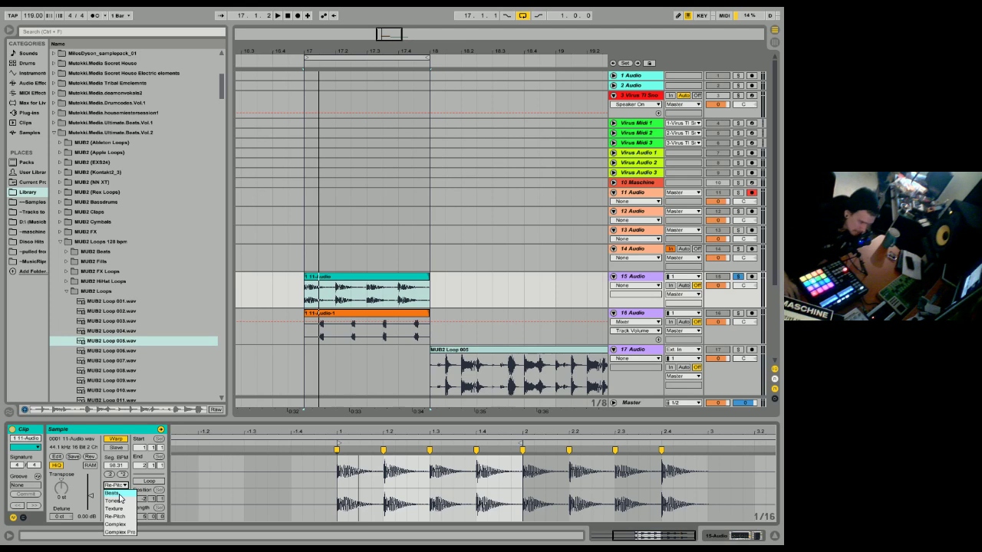
{"action": "left_click", "coordinate": [115, 493]}
{"action": "left_click", "coordinate": [112, 512]}
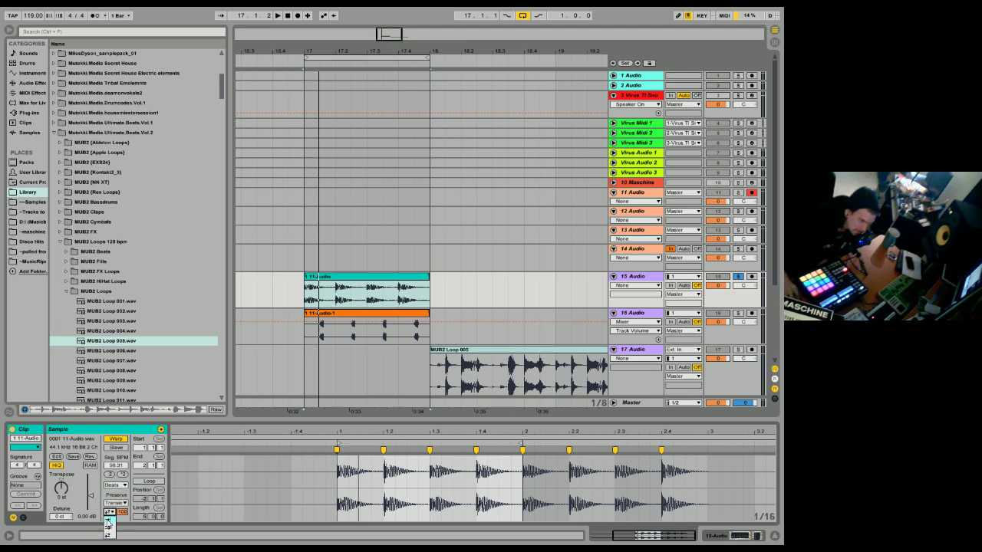
{"action": "left_click", "coordinate": [108, 522]}
Select the 11-Audio clip's last beat from 17.4 to 18.1, and examine the waveform closely around its first beat.
{"action": "left_click_drag", "start_coordinate": [327, 52], "coordinate": [327, 88]}
{"action": "left_click", "coordinate": [279, 297]}
{"action": "mouse_move", "coordinate": [280, 296]}
{"action": "left_mouse_down"}
{"action": "mouse_move", "coordinate": [395, 297]}
{"action": "mouse_move", "coordinate": [424, 310]}
{"action": "left_mouse_up"}
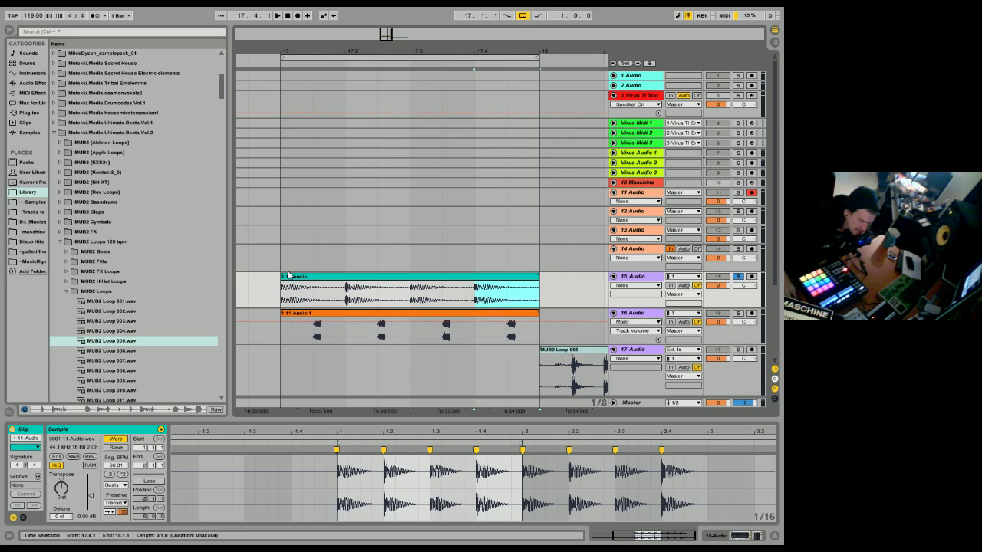
{"action": "left_click_drag", "start_coordinate": [293, 50], "coordinate": [293, 107]}
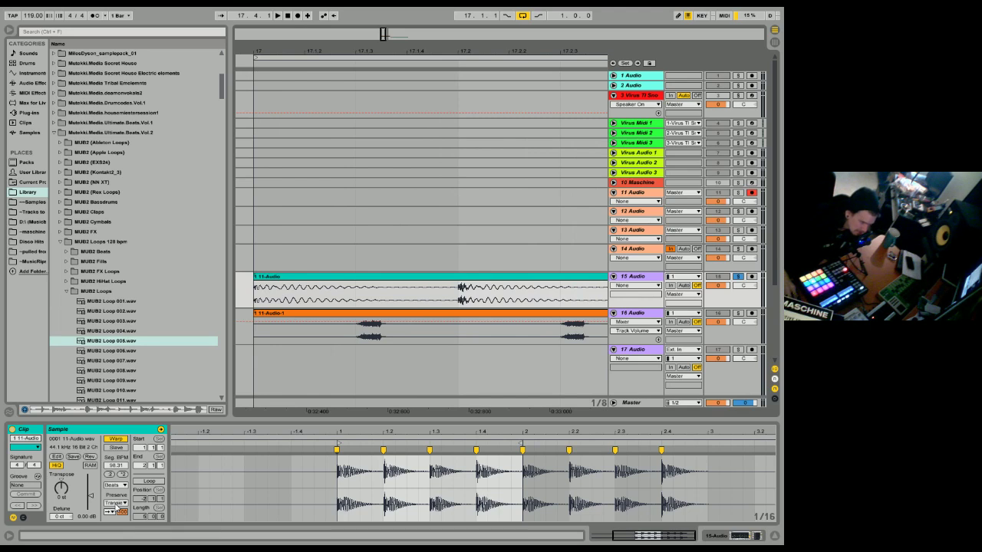
Play the 11-Audio clip on track 15 and set its Beats-mode Preserve value to 1/4.
{"action": "left_click", "coordinate": [386, 281]}
{"action": "key", "text": "space"}
{"action": "mouse_move", "coordinate": [57, 495]}
{"action": "left_mouse_down"}
{"action": "mouse_move", "coordinate": [57, 486]}
{"action": "mouse_move", "coordinate": [61, 496]}
{"action": "left_mouse_up"}
{"action": "left_click", "coordinate": [117, 503]}
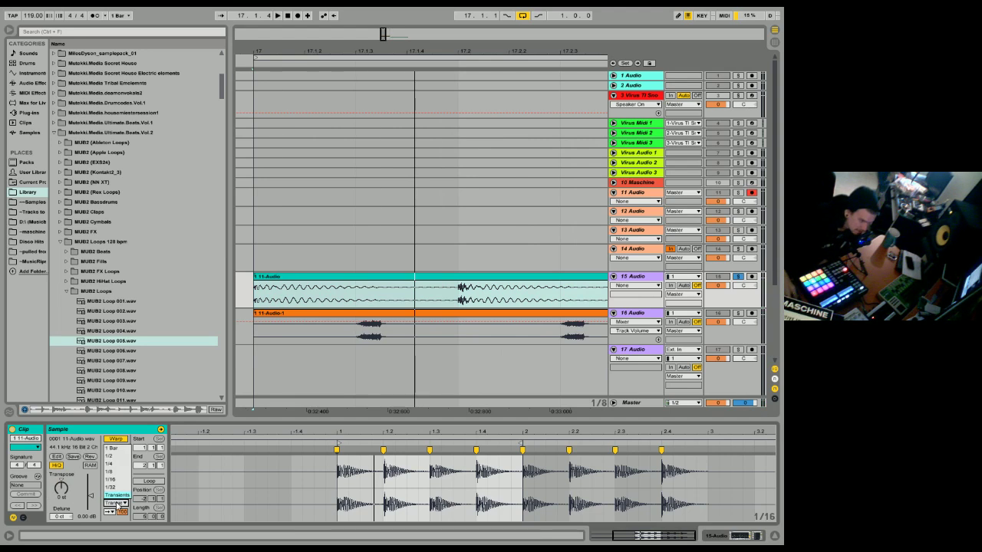
{"action": "left_click", "coordinate": [120, 465]}
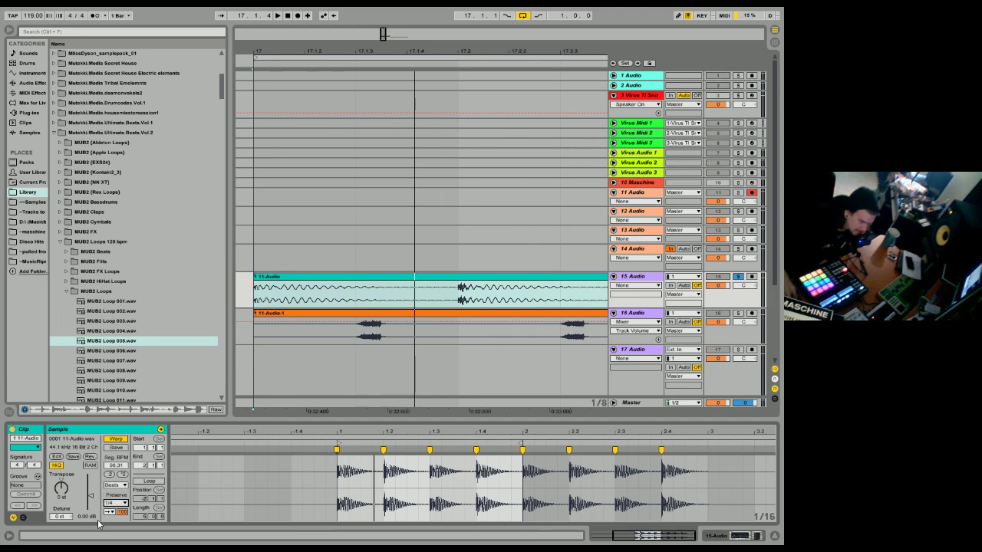
Play the 11-Audio clip with Preserve at 1/4 while transposing it up to 16 st.
{"action": "left_click", "coordinate": [376, 281]}
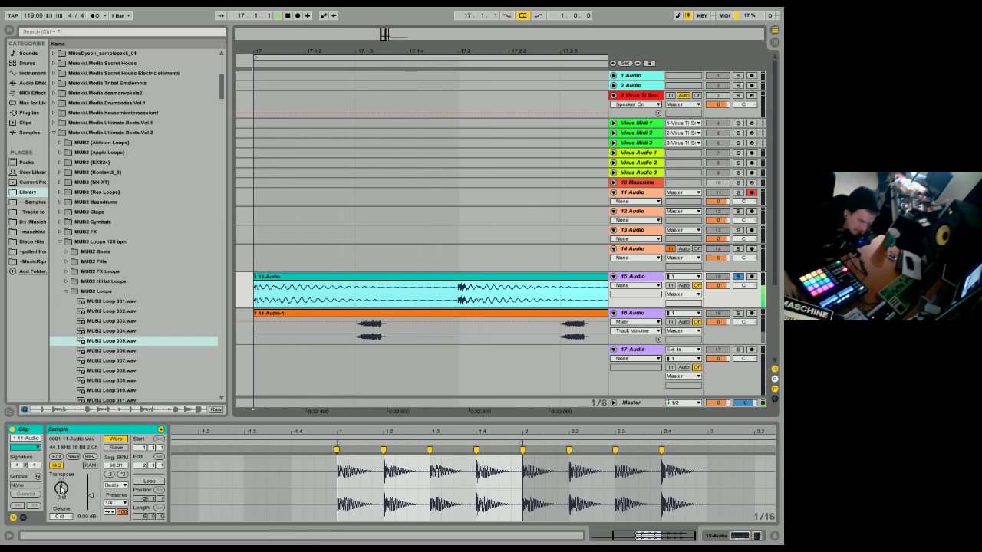
{"action": "left_click_drag", "start_coordinate": [60, 483], "coordinate": [50, 474]}
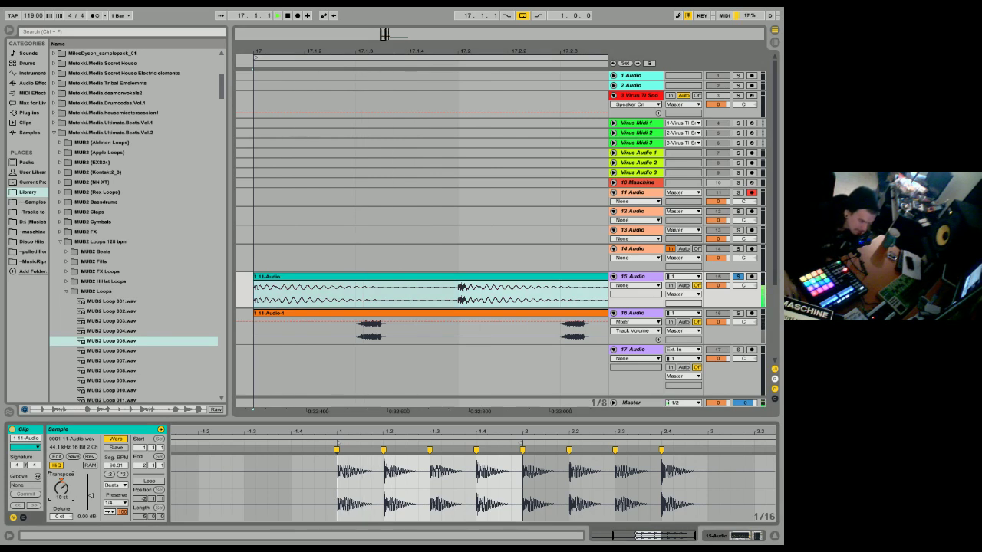
{"action": "left_click_drag", "start_coordinate": [61, 488], "coordinate": [60, 493]}
{"action": "key", "text": "space"}
Try the transposed 11-Audio clip with its Preserve value set to 1/32.
{"action": "left_click", "coordinate": [112, 503]}
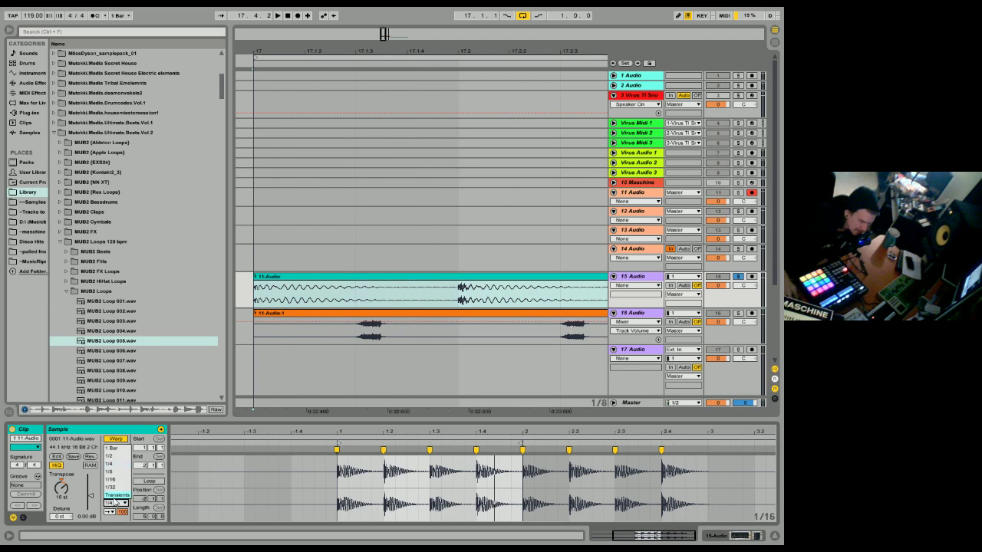
{"action": "left_click", "coordinate": [112, 487]}
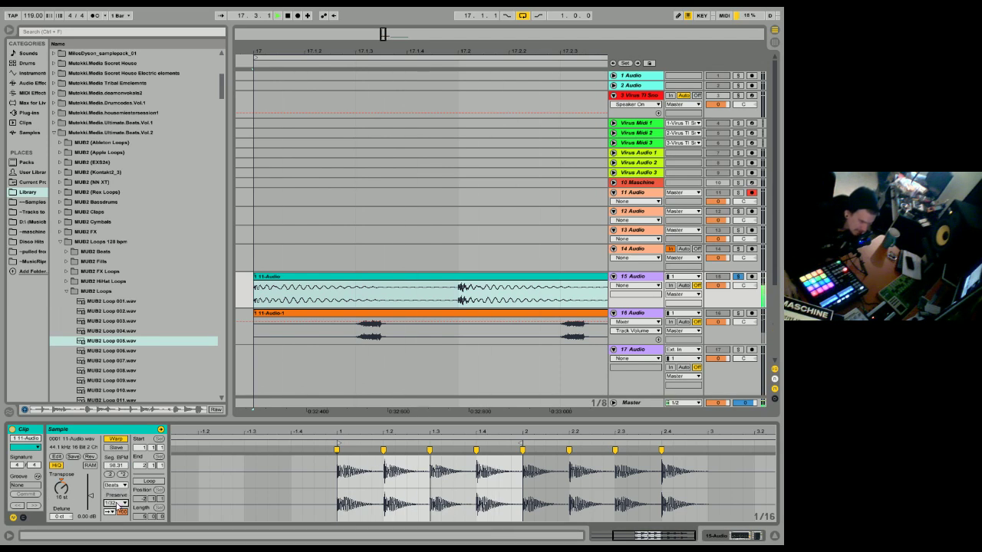
{"action": "left_click", "coordinate": [262, 299]}
{"action": "key", "text": "space"}
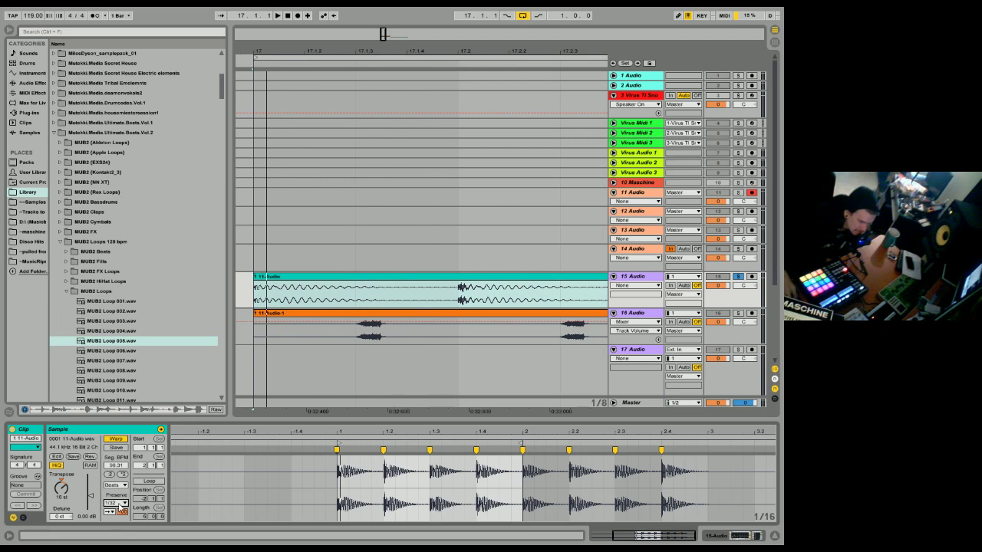
Set the 11-Audio clip's Preserve value to 1/4 and select its first beat from 17.1.1 to 17.2.1.
{"action": "left_click", "coordinate": [121, 504]}
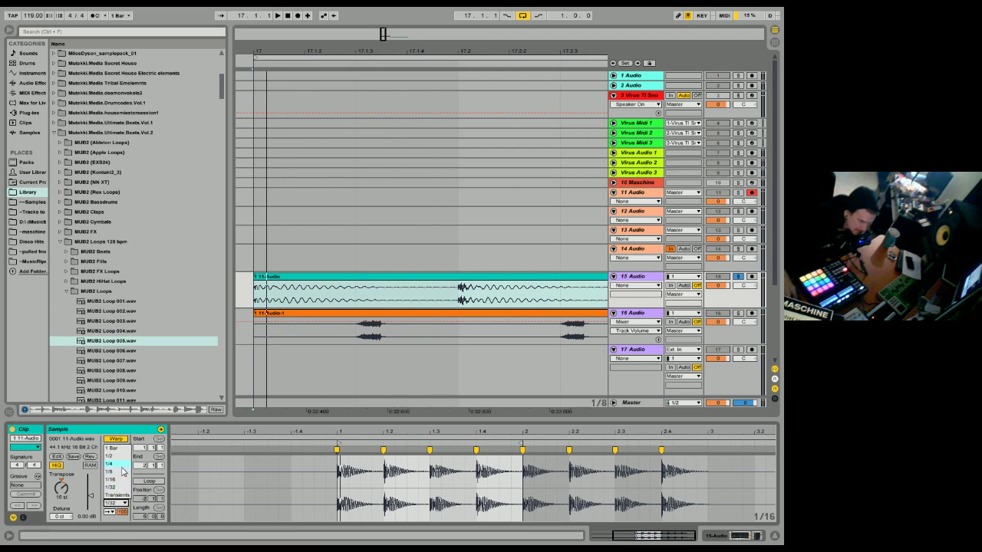
{"action": "left_click", "coordinate": [121, 464]}
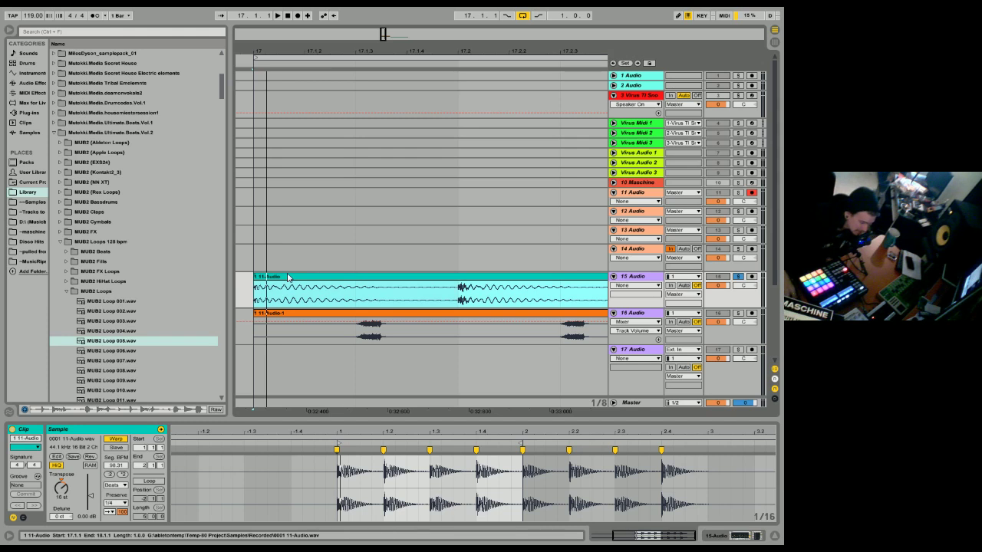
{"action": "left_click_drag", "start_coordinate": [266, 304], "coordinate": [416, 305]}
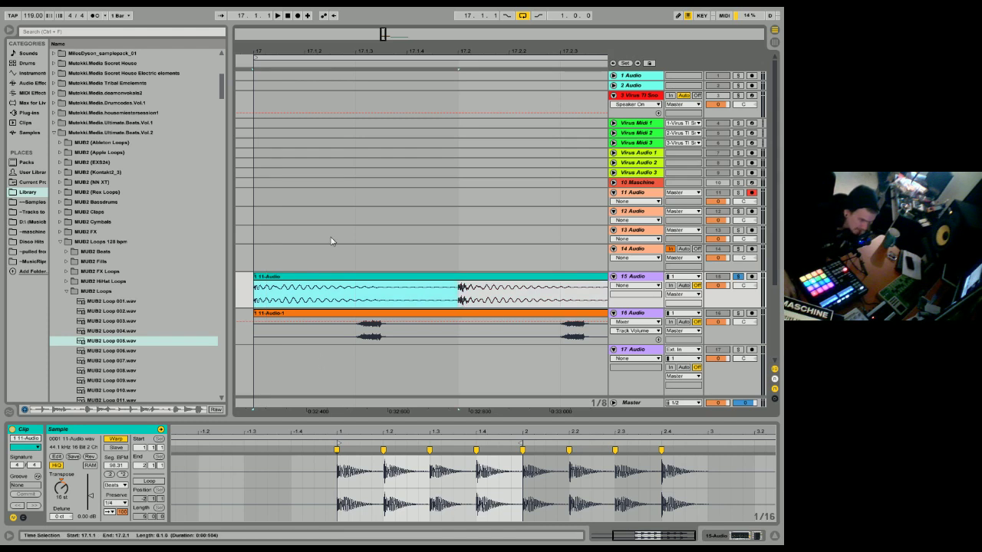
{"action": "left_click_drag", "start_coordinate": [406, 49], "coordinate": [404, 27]}
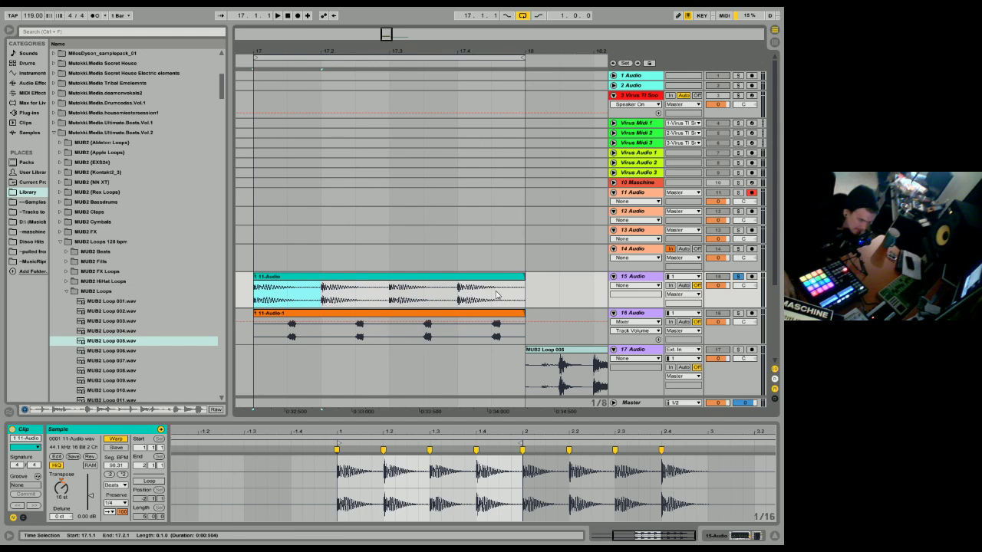
Reset the 11-Audio clip's transposition to 0 st.
{"action": "left_click", "coordinate": [253, 297]}
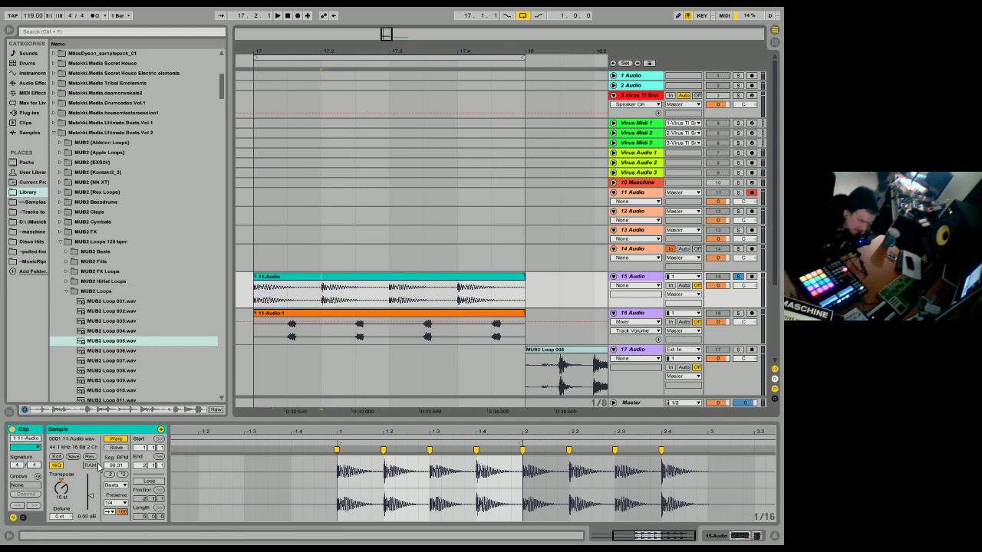
{"action": "left_click", "coordinate": [61, 483]}
{"action": "key", "text": "Delete"}
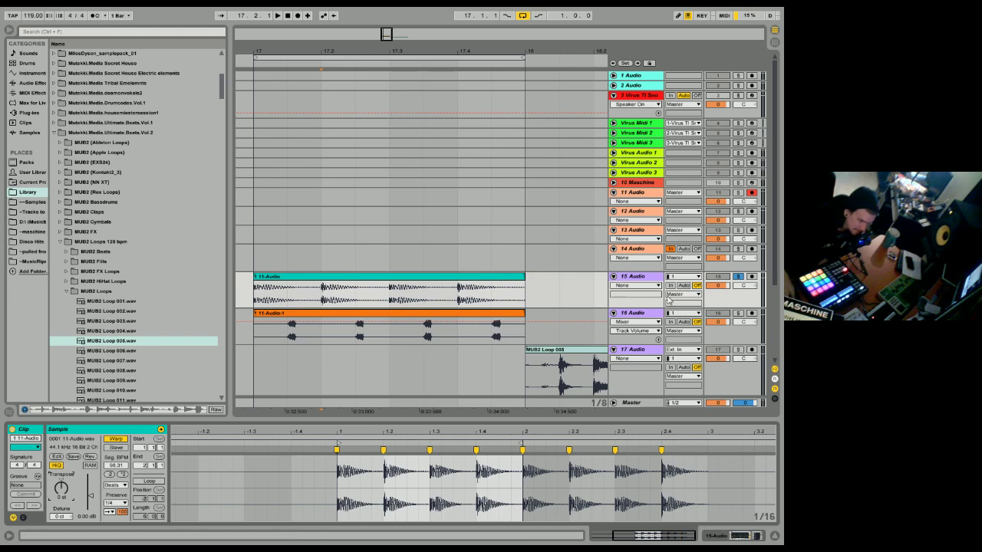
Open the MUB2 Loop 005 clip on track 17, set its warp mode to Beats, and review the available warp modes.
{"action": "left_click", "coordinate": [580, 364]}
{"action": "double_click", "coordinate": [581, 364]}
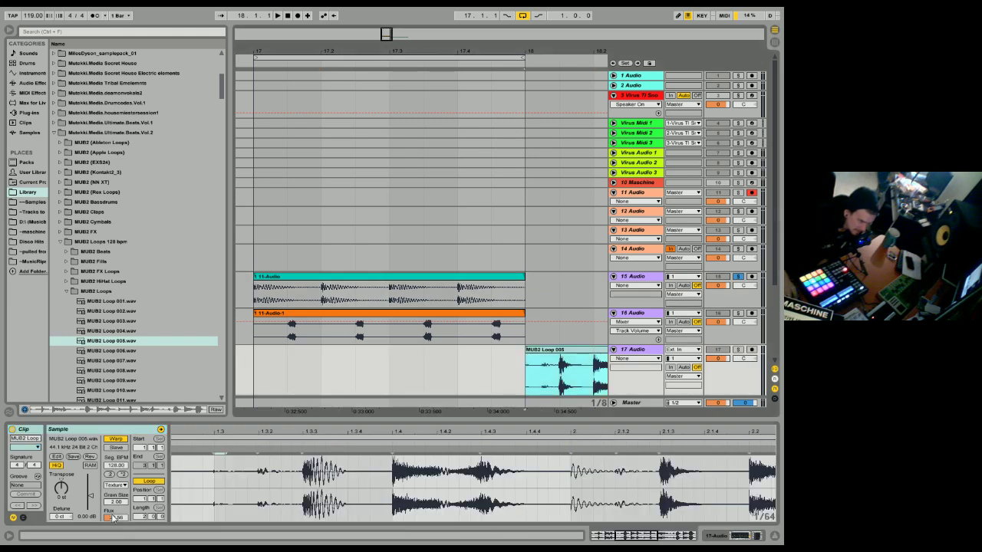
{"action": "left_click", "coordinate": [116, 486]}
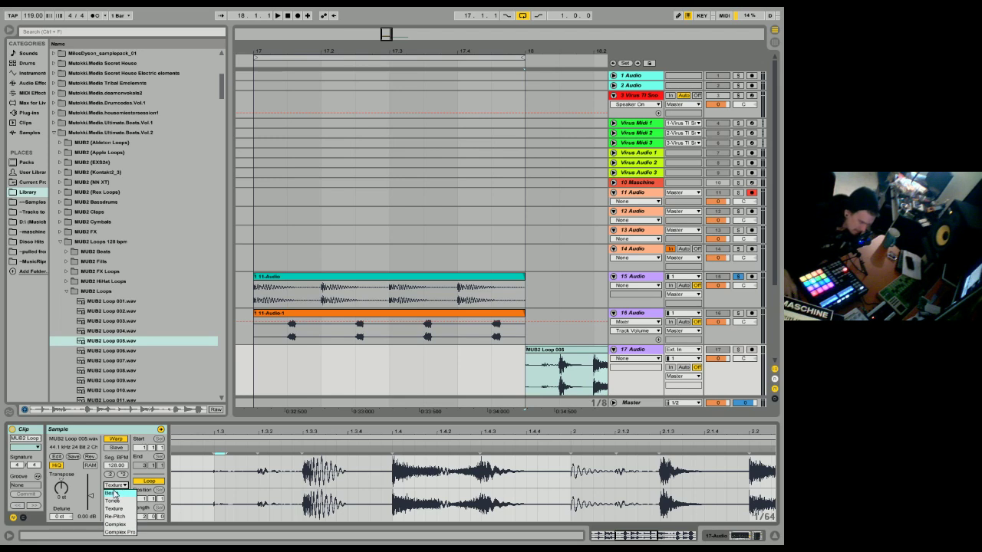
{"action": "left_click", "coordinate": [117, 495]}
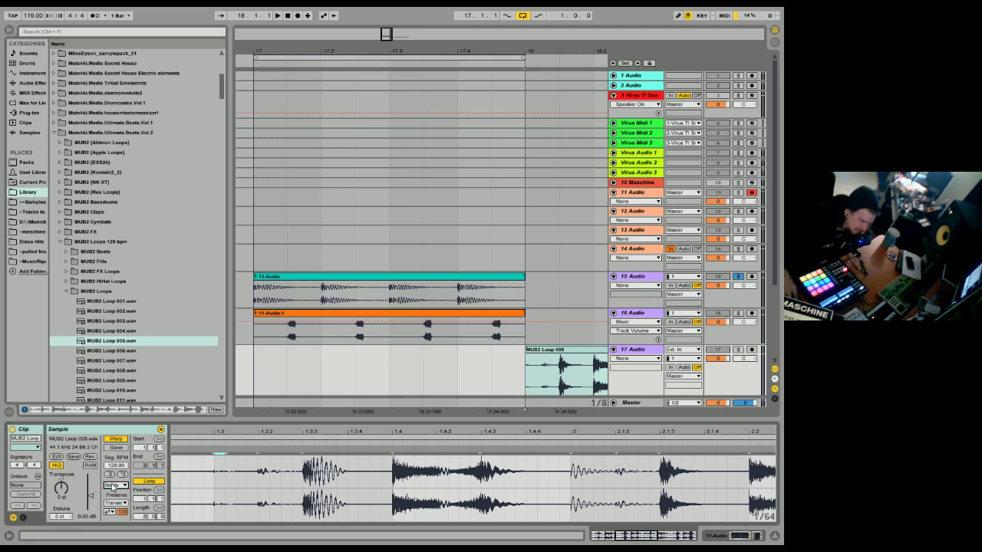
{"action": "left_click", "coordinate": [112, 486]}
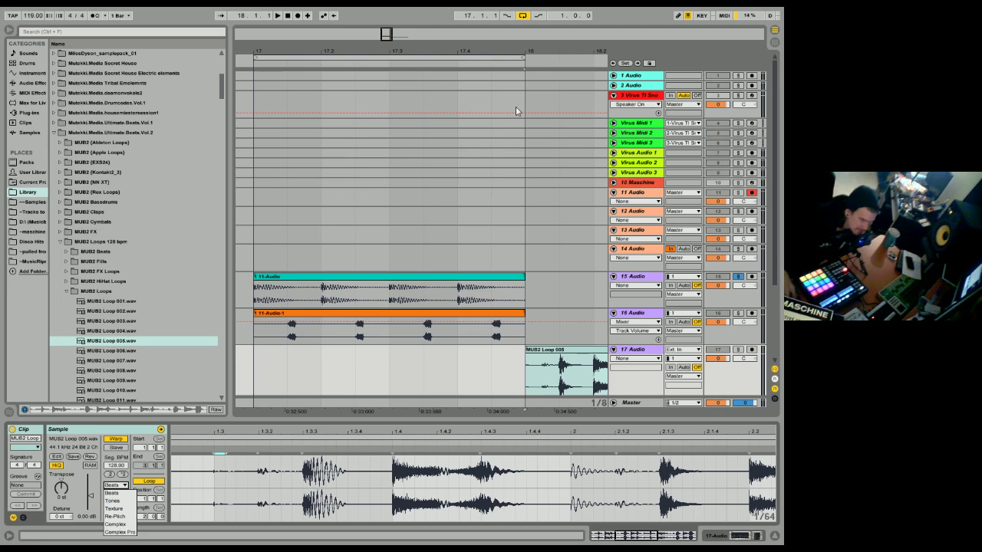
{"action": "left_click", "coordinate": [470, 37]}
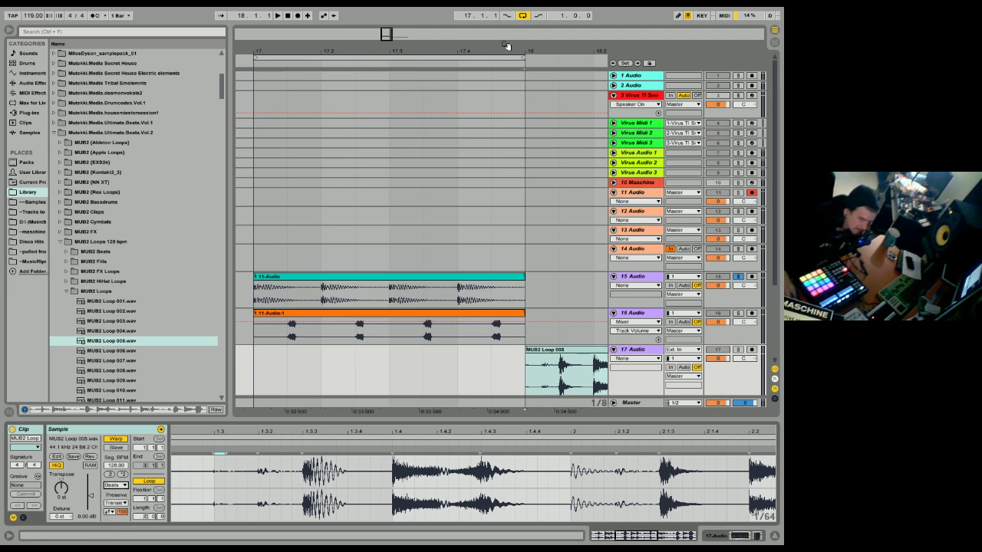
Move the MUB2 Loop 005 clip to start at bar 19 and solo track 17.
{"action": "left_click_drag", "start_coordinate": [506, 52], "coordinate": [340, 23]}
{"action": "left_click", "coordinate": [449, 342]}
{"action": "left_click_drag", "start_coordinate": [450, 350], "coordinate": [428, 354]}
{"action": "left_click", "coordinate": [738, 350]}
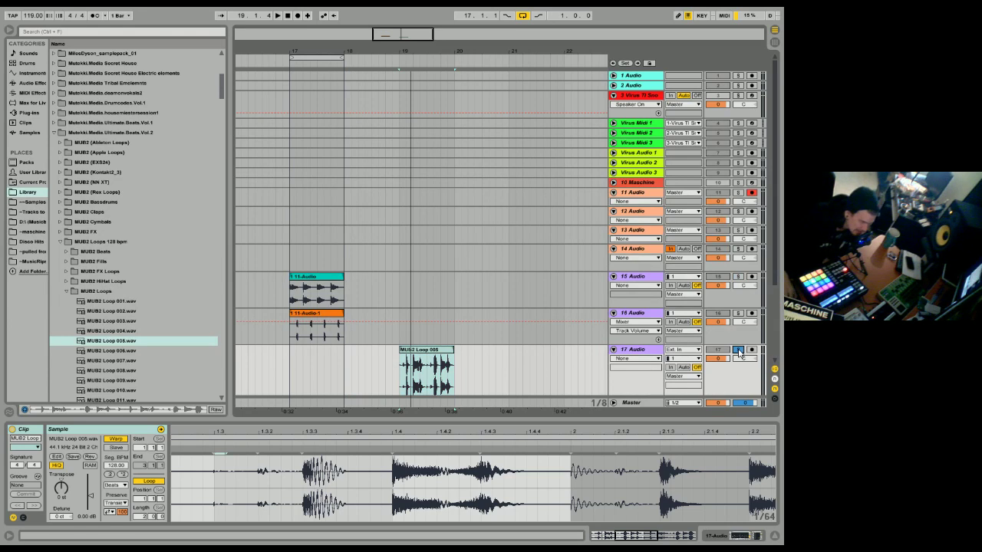
Set the MUB2 Loop 005 clip's warp mode to Texture with grain size 2.00 and flux 0.00 while auditioning it.
{"action": "left_click", "coordinate": [432, 349]}
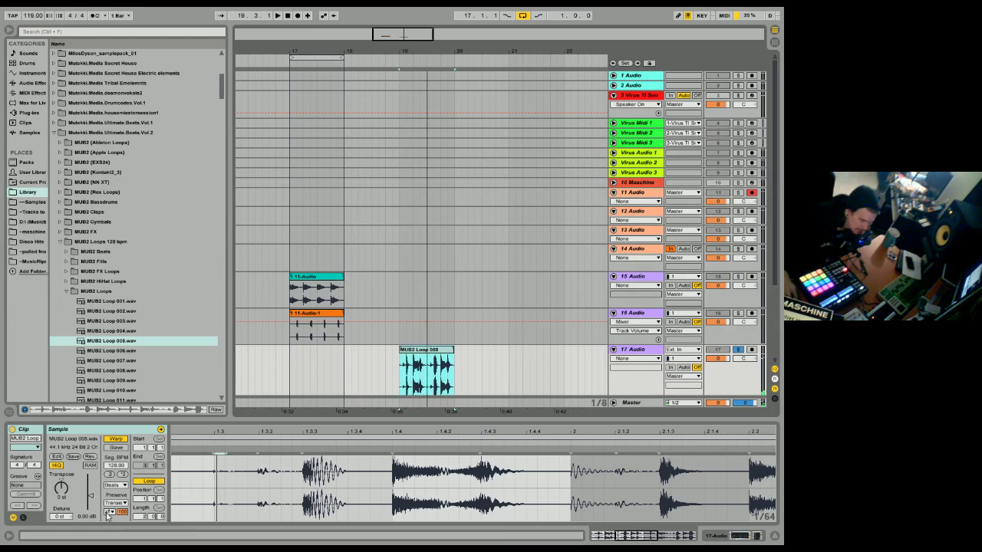
{"action": "left_click", "coordinate": [116, 485]}
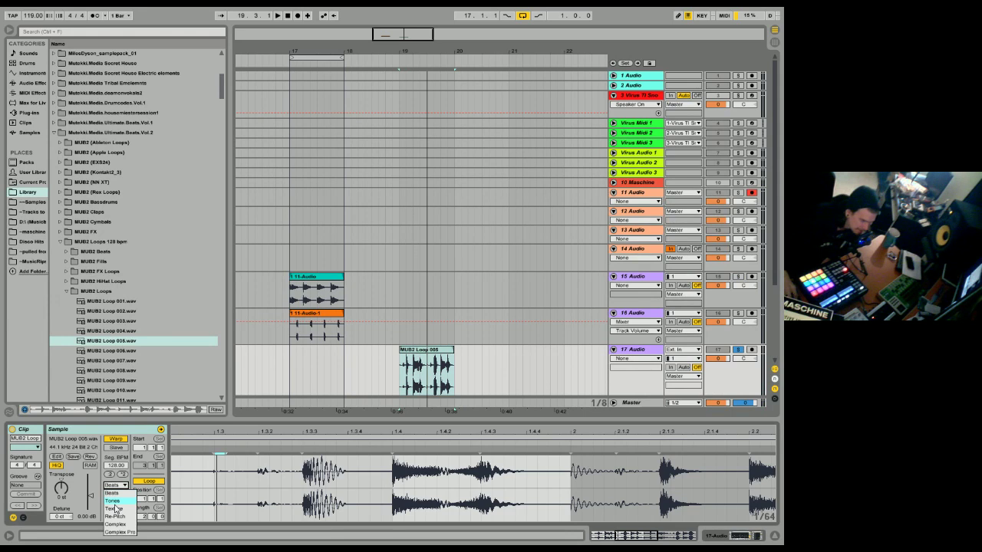
{"action": "left_click", "coordinate": [114, 507]}
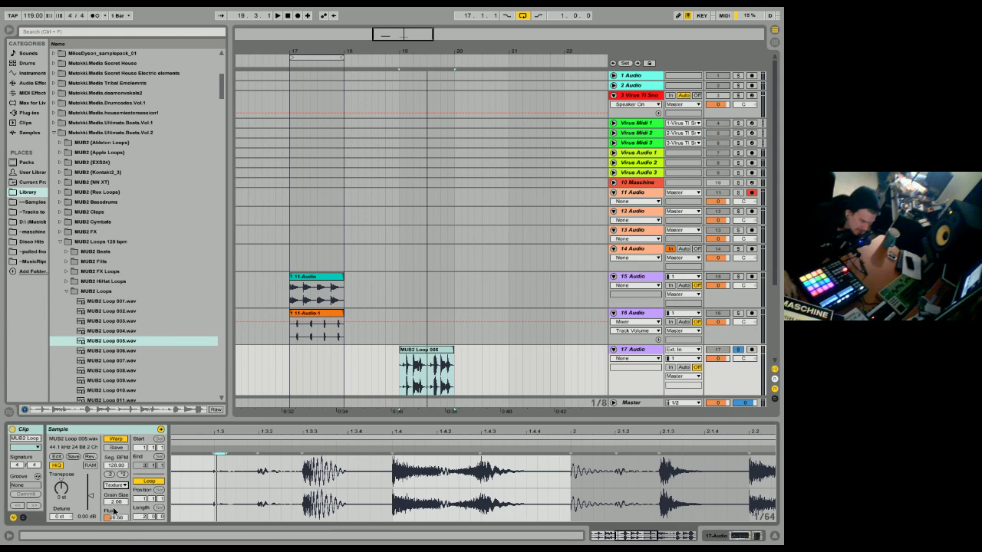
{"action": "key", "text": "space"}
{"action": "left_click_drag", "start_coordinate": [116, 502], "coordinate": [116, 540]}
{"action": "key", "text": "space"}
Loop the MUB2 Loop 005 clip from bar 19 to 20 and play it transposed to -17 st.
{"action": "key", "text": "space"}
{"action": "key", "text": "space"}
{"action": "key", "text": "space"}
{"action": "key", "text": "space"}
{"action": "right_click", "coordinate": [423, 350]}
{"action": "left_click", "coordinate": [447, 231]}
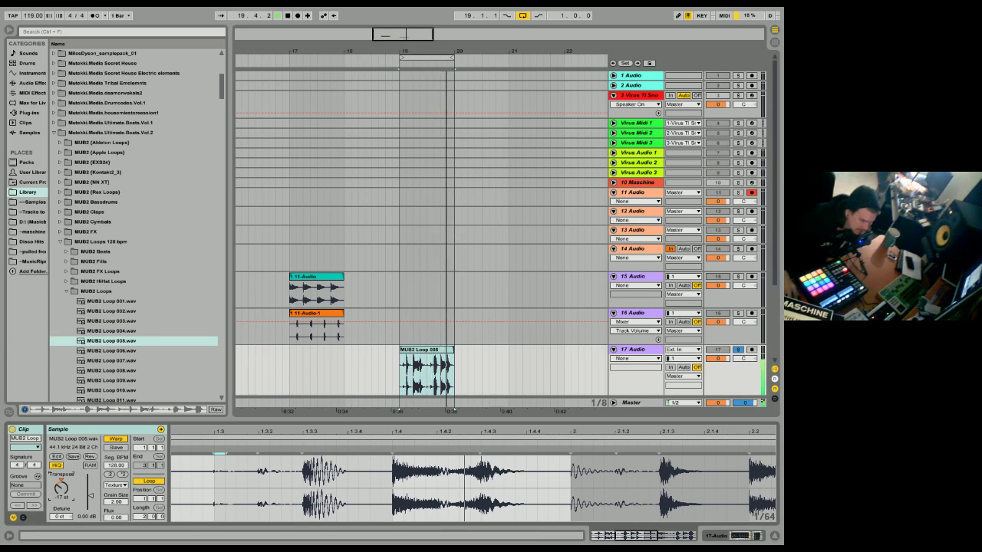
{"action": "key", "text": "space"}
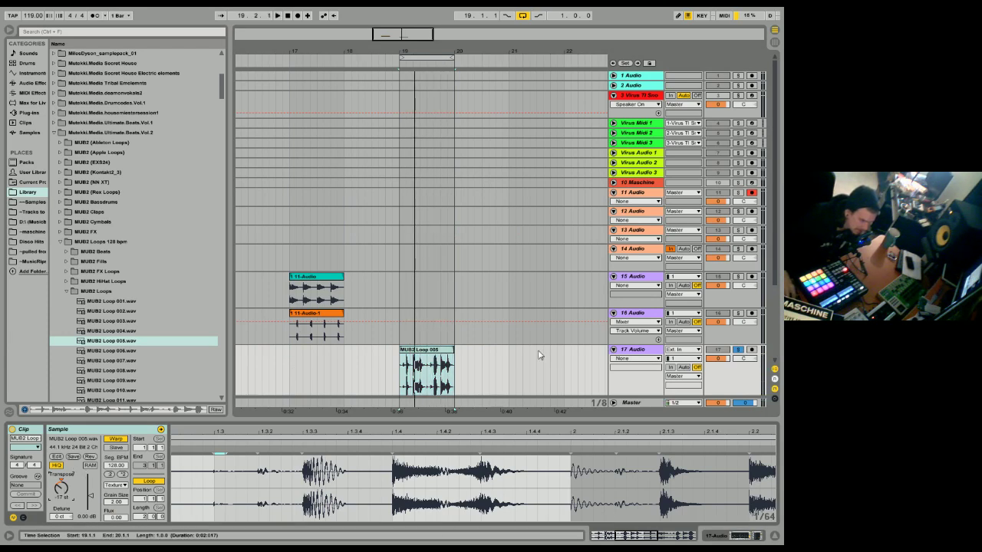
Consolidate the transposed MUB2 Loop 005 clip and play the result transposed up 17 st.
{"action": "right_click", "coordinate": [445, 354]}
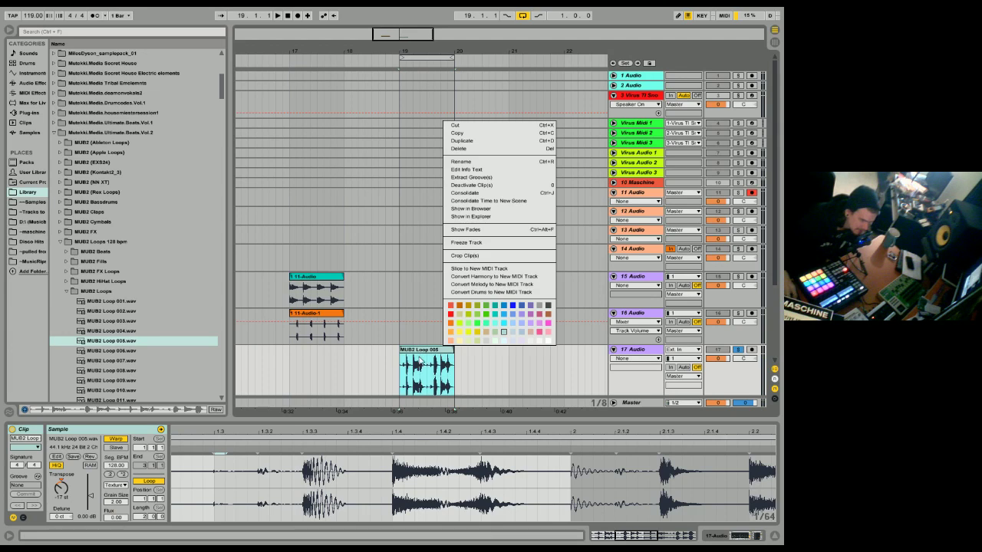
{"action": "left_click", "coordinate": [459, 193]}
{"action": "left_click", "coordinate": [584, 290]}
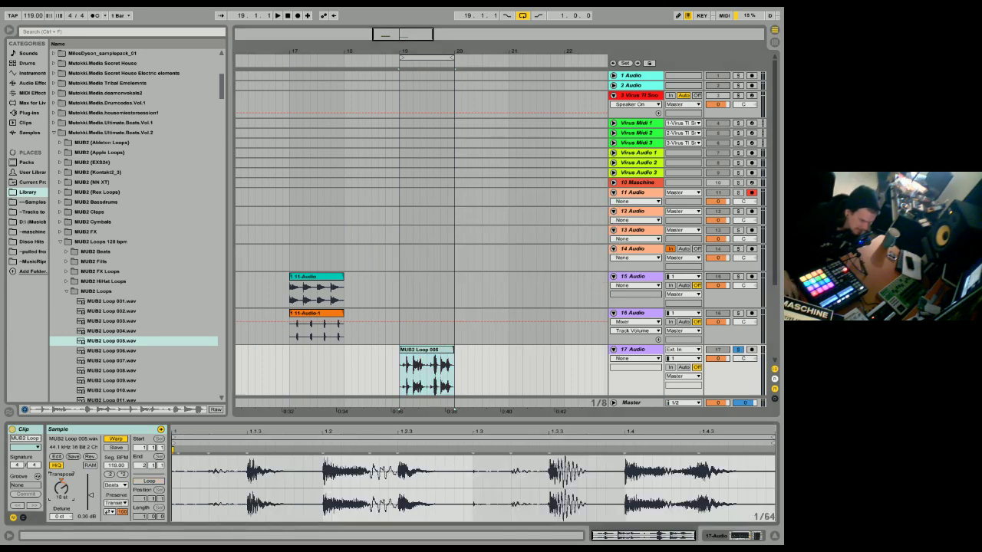
{"action": "left_click", "coordinate": [447, 350]}
{"action": "key", "text": "space"}
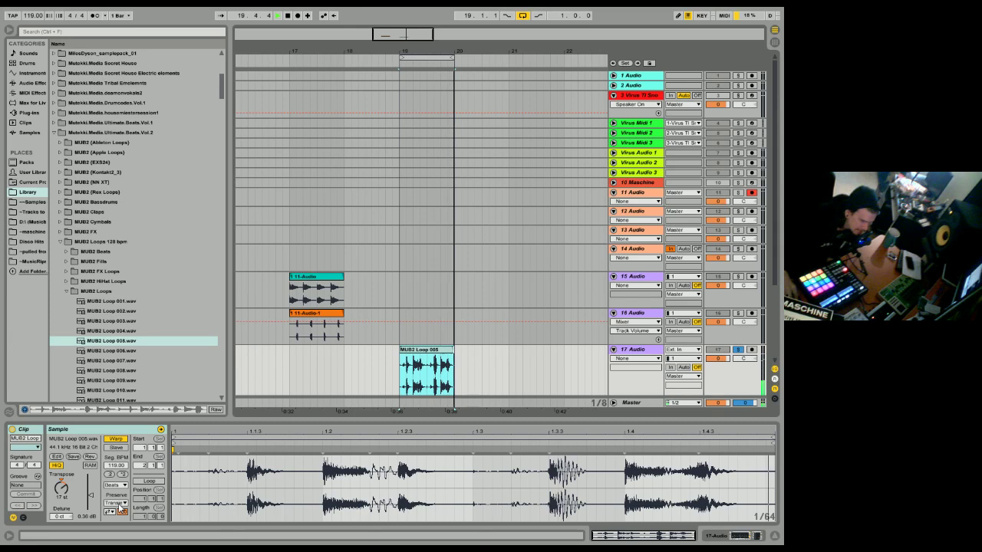
Set the consolidated MUB2 Loop 005 clip's Preserve value to 1/16 during playback, and stop playback.
{"action": "left_click", "coordinate": [118, 504]}
{"action": "left_click", "coordinate": [115, 483]}
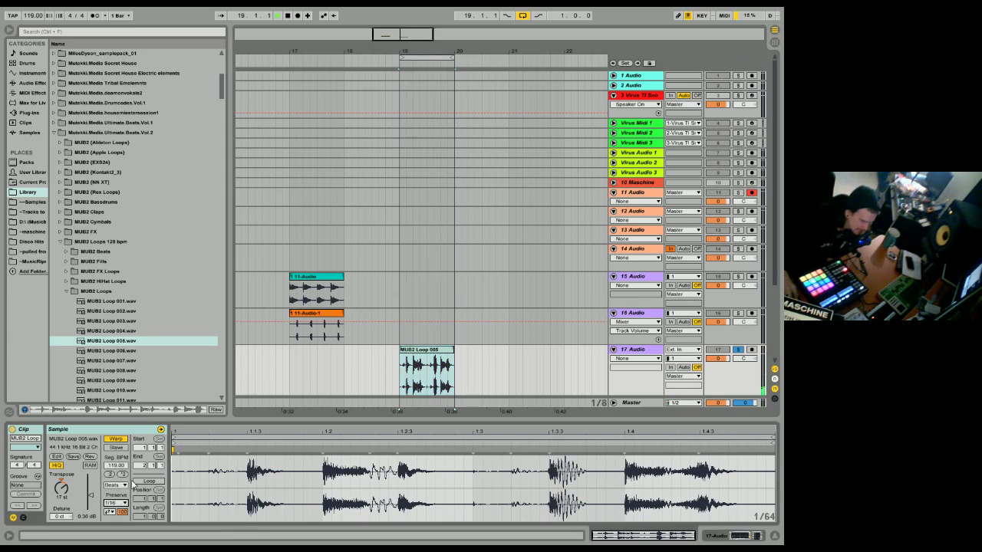
{"action": "left_click", "coordinate": [110, 511]}
{"action": "left_click", "coordinate": [110, 522]}
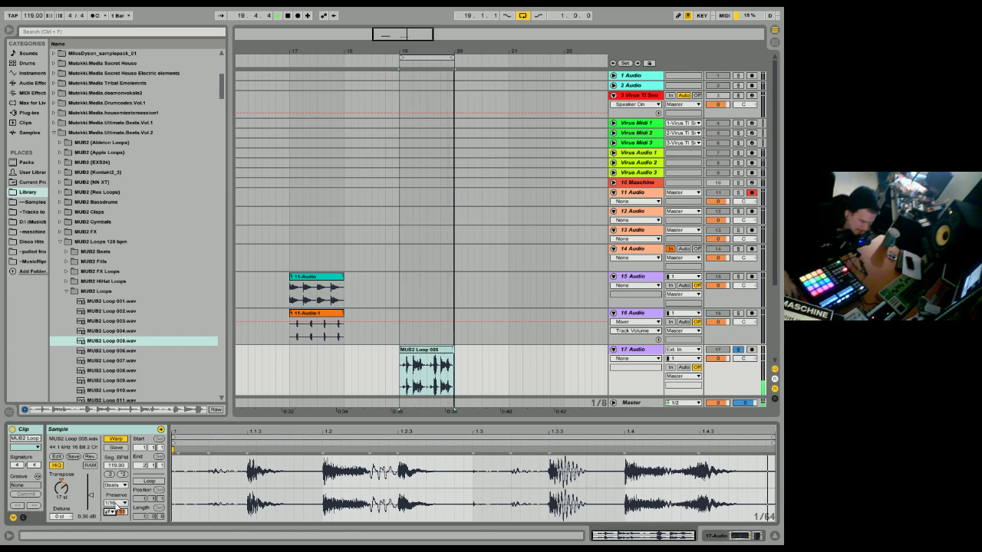
{"action": "key", "text": "space"}
Trim the consolidated MUB2 Loop 005 clip to the slice from 19.2.1 to 19.2.3 and play it from 19.1.1.
{"action": "left_click_drag", "start_coordinate": [435, 49], "coordinate": [445, 134]}
{"action": "left_click_drag", "start_coordinate": [304, 349], "coordinate": [363, 350]}
{"action": "left_click_drag", "start_coordinate": [529, 362], "coordinate": [382, 370]}
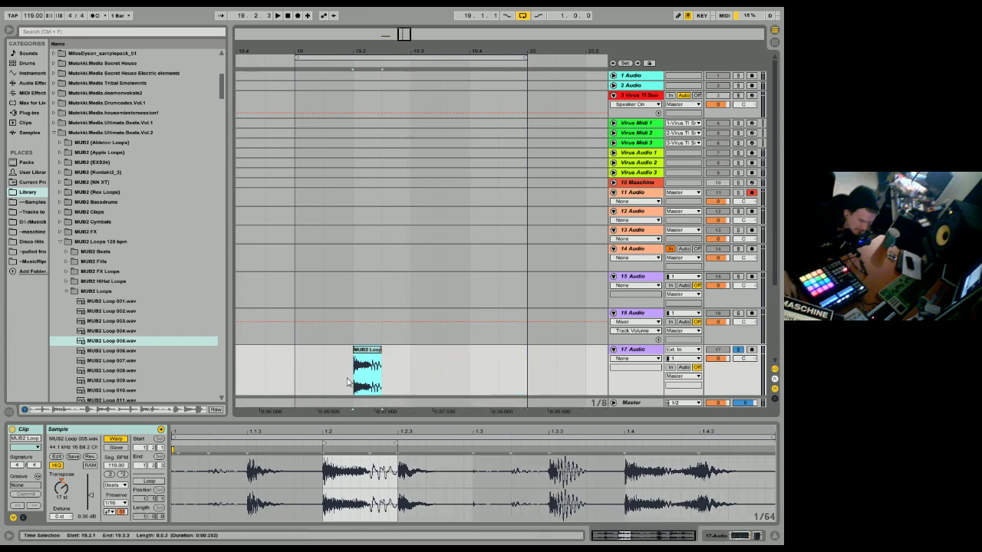
{"action": "left_click", "coordinate": [297, 376]}
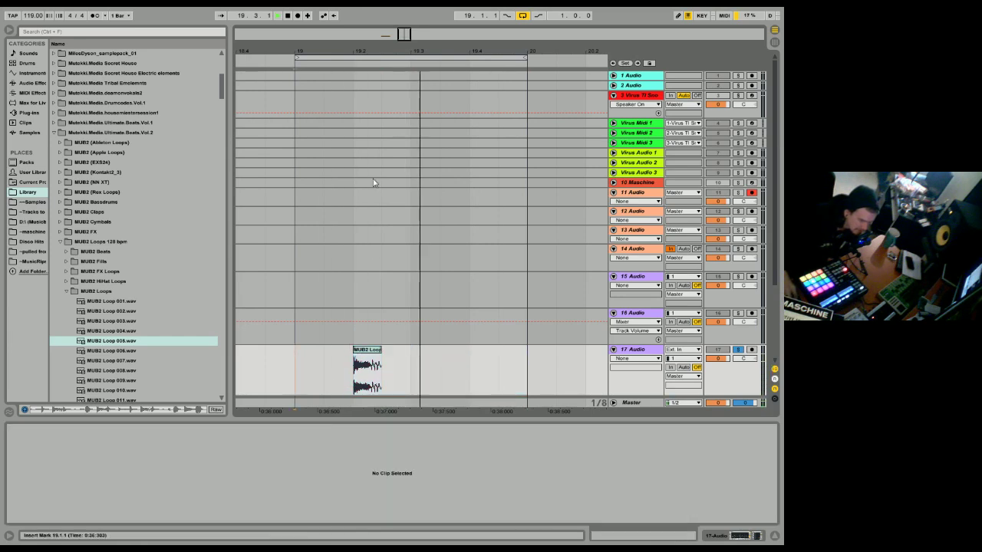
{"action": "key", "text": "space"}
Set the arrangement grid to 1/16, shorten the track 17 slice to its second half, and audition it.
{"action": "right_click", "coordinate": [417, 368]}
{"action": "left_click", "coordinate": [441, 418]}
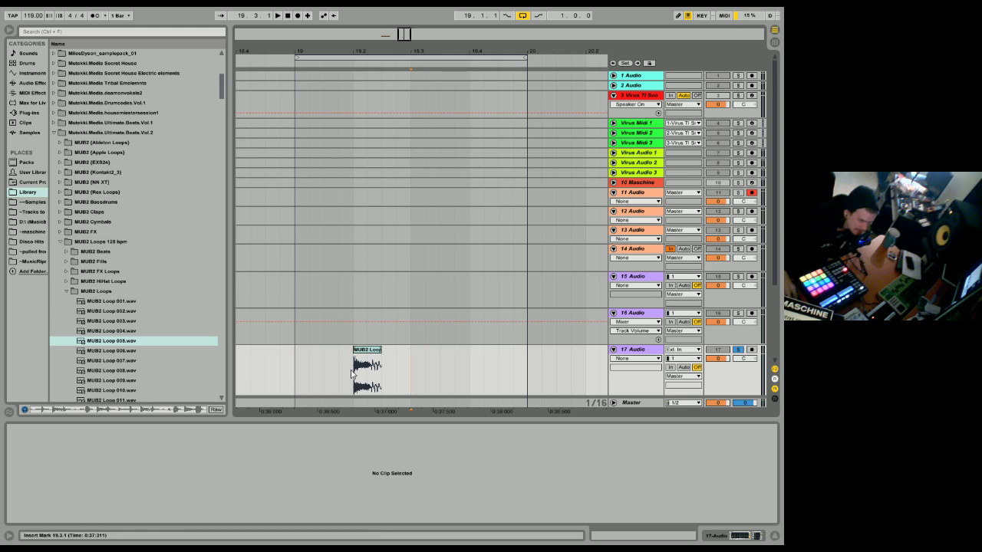
{"action": "left_click", "coordinate": [364, 355]}
{"action": "mouse_move", "coordinate": [353, 349]}
{"action": "left_mouse_down"}
{"action": "mouse_move", "coordinate": [367, 350]}
{"action": "mouse_move", "coordinate": [307, 363]}
{"action": "mouse_move", "coordinate": [338, 355]}
{"action": "left_mouse_up"}
{"action": "key", "text": "space"}
{"action": "key", "text": "space"}
{"action": "key", "text": "space"}
{"action": "key", "text": "space"}
Move the shortened slice on track 17 to 17.1.1 and set the arrangement loop to 17.1.1–18.1.1.
{"action": "mouse_move", "coordinate": [339, 51]}
{"action": "left_mouse_down"}
{"action": "mouse_move", "coordinate": [419, 37]}
{"action": "mouse_move", "coordinate": [395, 30]}
{"action": "left_mouse_up"}
{"action": "left_click", "coordinate": [299, 365]}
{"action": "left_click_drag", "start_coordinate": [297, 363], "coordinate": [287, 363]}
{"action": "left_click_drag", "start_coordinate": [491, 58], "coordinate": [328, 99]}
{"action": "key", "text": "z"}
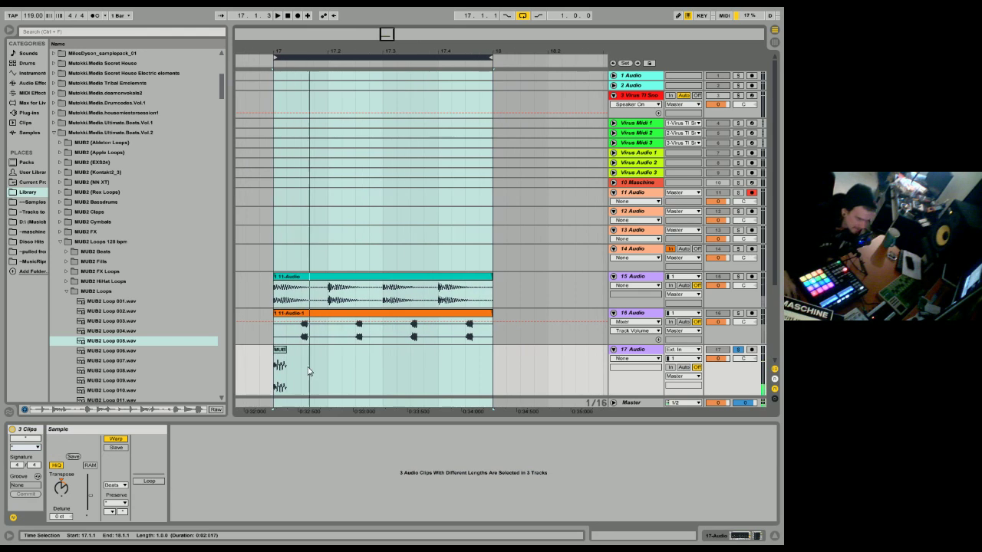
Select 17.1.1 to 17.1.4 on track 17 and duplicate the slice five times across bar 17.
{"action": "left_click_drag", "start_coordinate": [311, 368], "coordinate": [276, 368]}
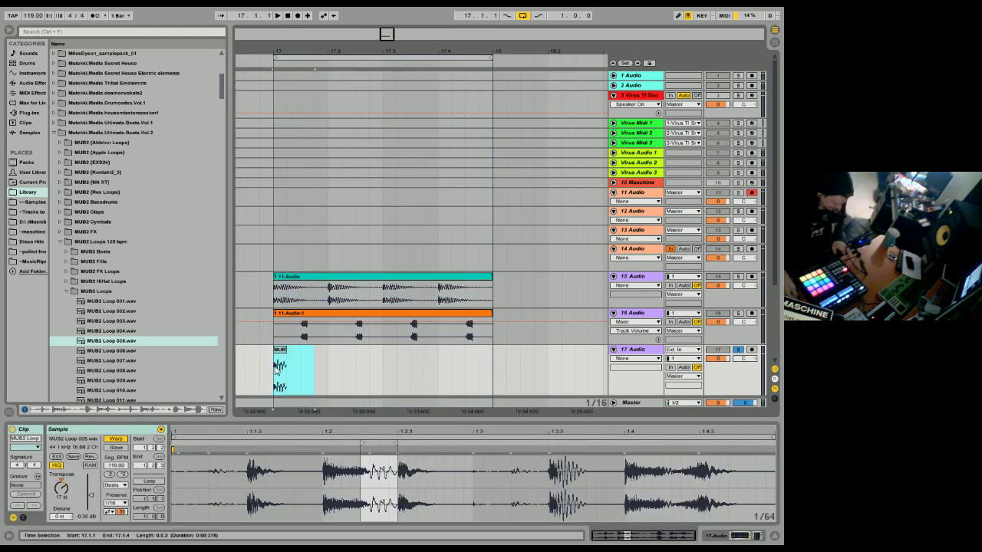
{"action": "key", "text": "ctrl+d"}
{"action": "key", "text": "ctrl+d"}
{"action": "key", "text": "ctrl+d"}
{"action": "key", "text": "ctrl+d"}
{"action": "key", "text": "ctrl+d"}
Play the duplicated slices, turn off solo on track 17, and lower its volume to -0.7 dB.
{"action": "left_click", "coordinate": [277, 371]}
{"action": "key", "text": "space"}
{"action": "left_click", "coordinate": [737, 350]}
{"action": "left_click_drag", "start_coordinate": [717, 358], "coordinate": [717, 361]}
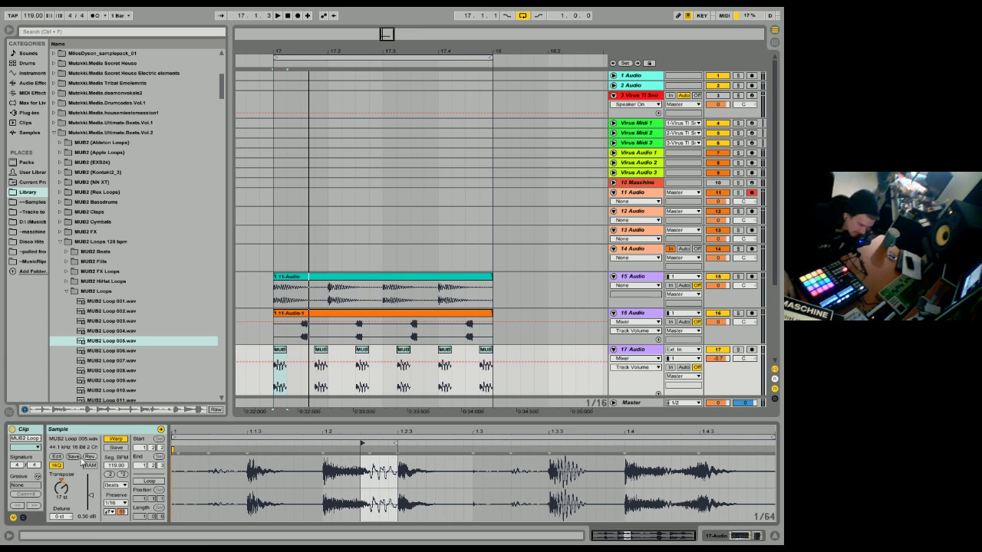
Try the Transients setting for Preserve in Beats warp mode on the track 17 slice, and return Preserve to 1/16.
{"action": "left_click", "coordinate": [115, 503]}
{"action": "left_click", "coordinate": [109, 527]}
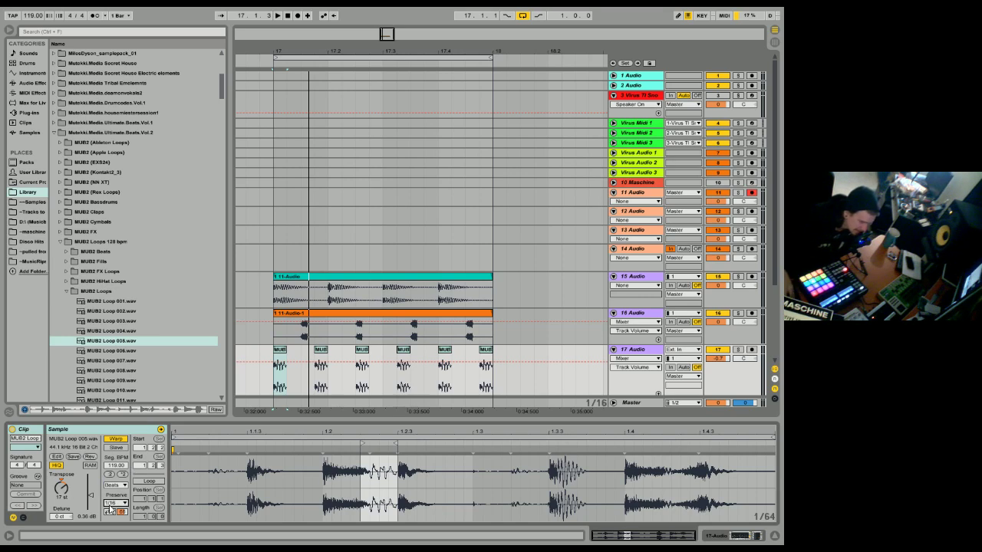
{"action": "left_click", "coordinate": [112, 513]}
{"action": "left_click", "coordinate": [109, 493]}
{"action": "left_click", "coordinate": [110, 486]}
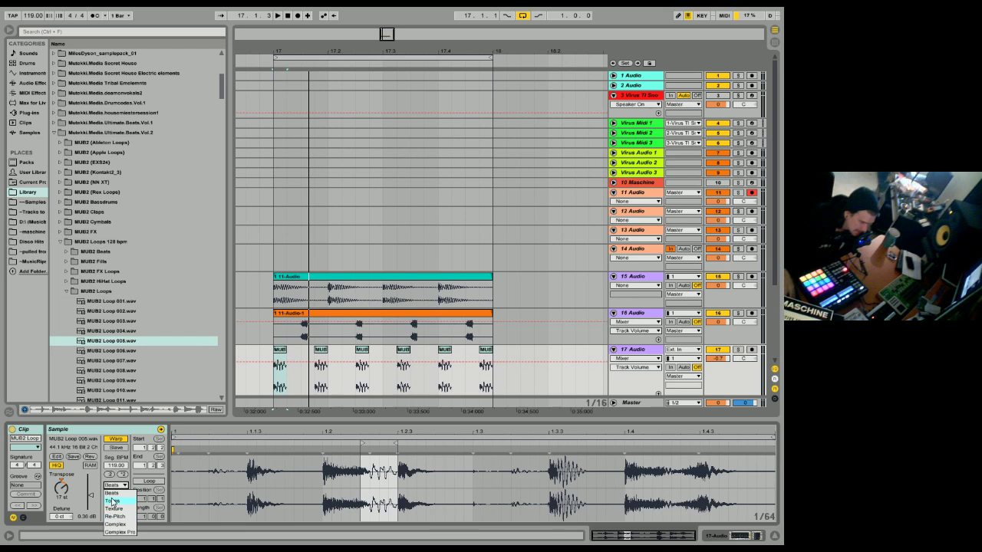
{"action": "left_click", "coordinate": [112, 495]}
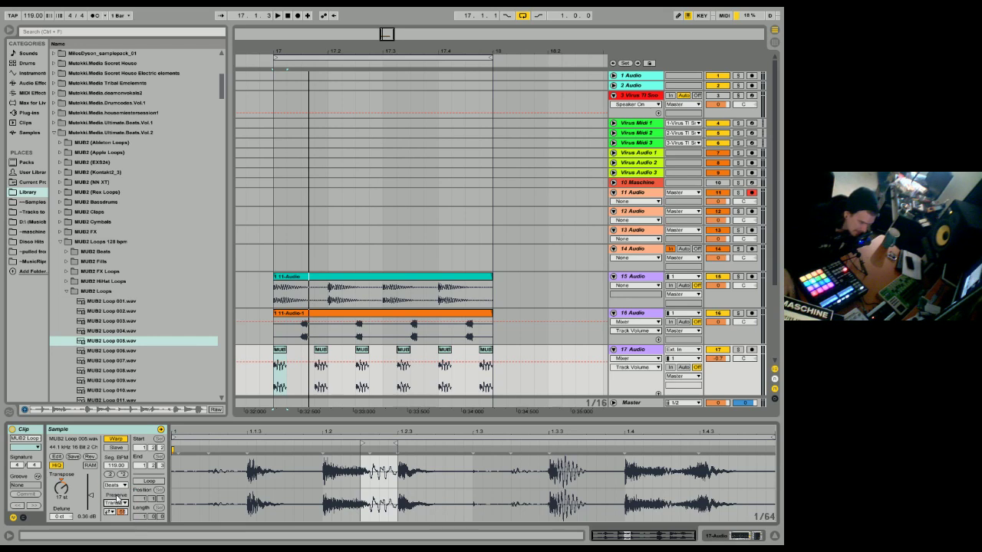
{"action": "left_click", "coordinate": [115, 503]}
{"action": "left_click", "coordinate": [120, 483]}
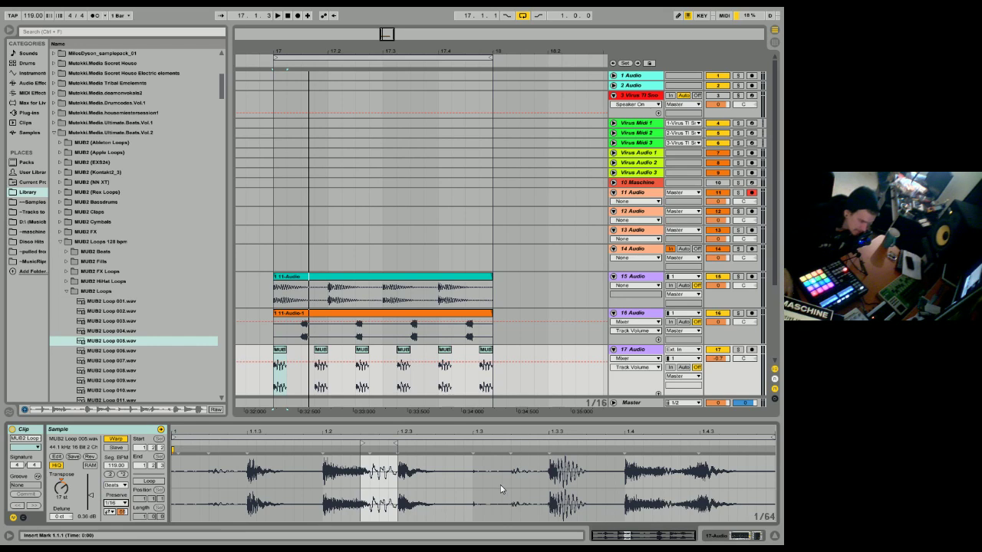
Keep the slice's warp mode on Beats and set its transient Preserve value to 1/4.
{"action": "left_click", "coordinate": [114, 485]}
{"action": "left_click", "coordinate": [115, 495]}
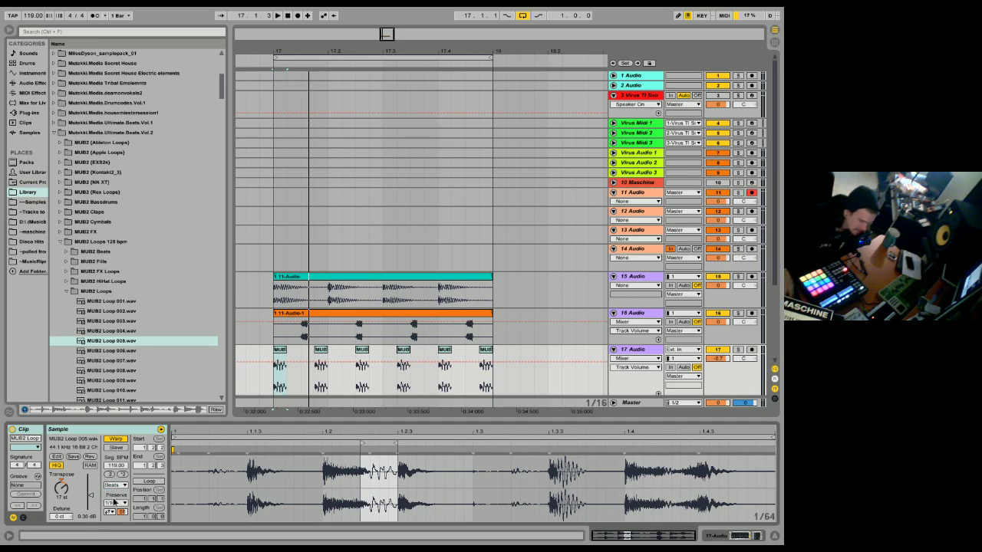
{"action": "left_click", "coordinate": [114, 503]}
{"action": "left_click", "coordinate": [117, 465]}
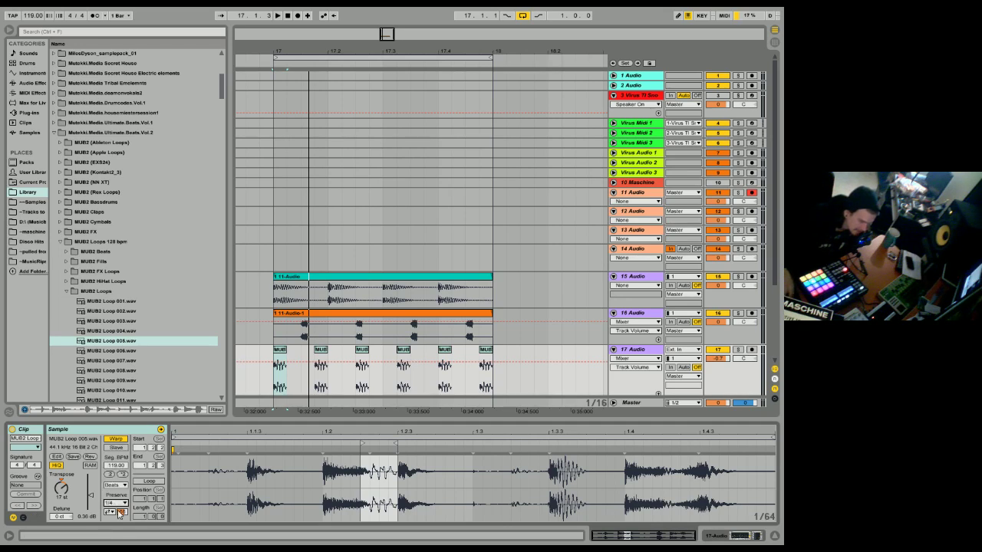